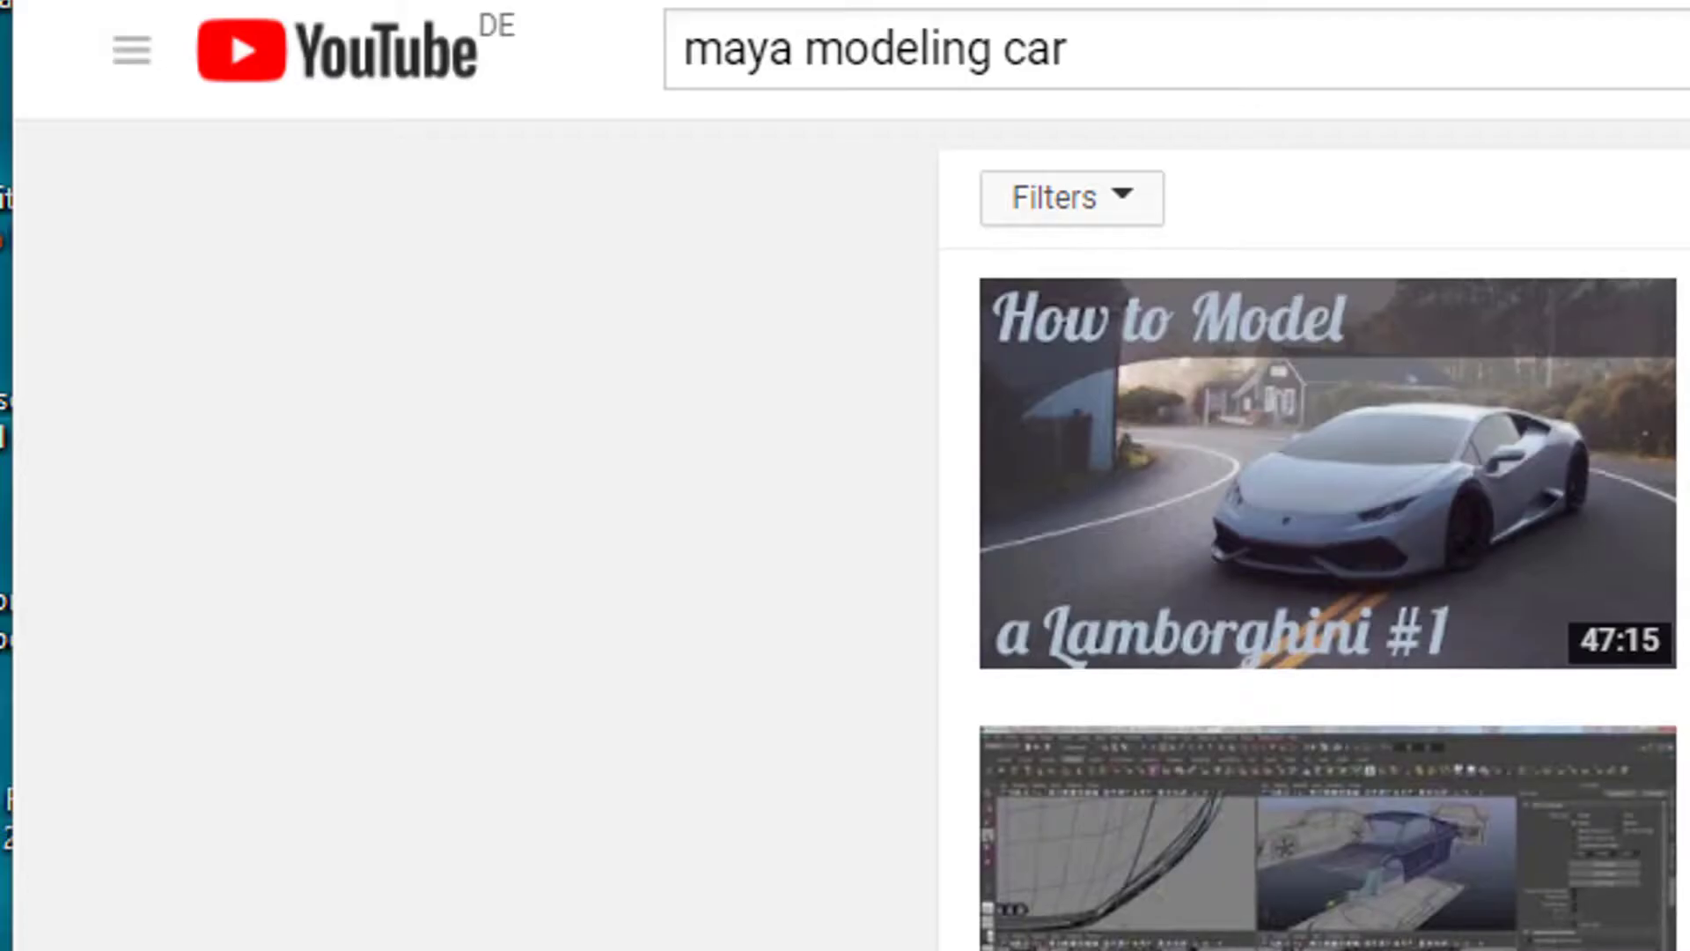
Step: Browse the YouTube search results for Maya car modeling videos
scroll(1312, 528, down, 2)
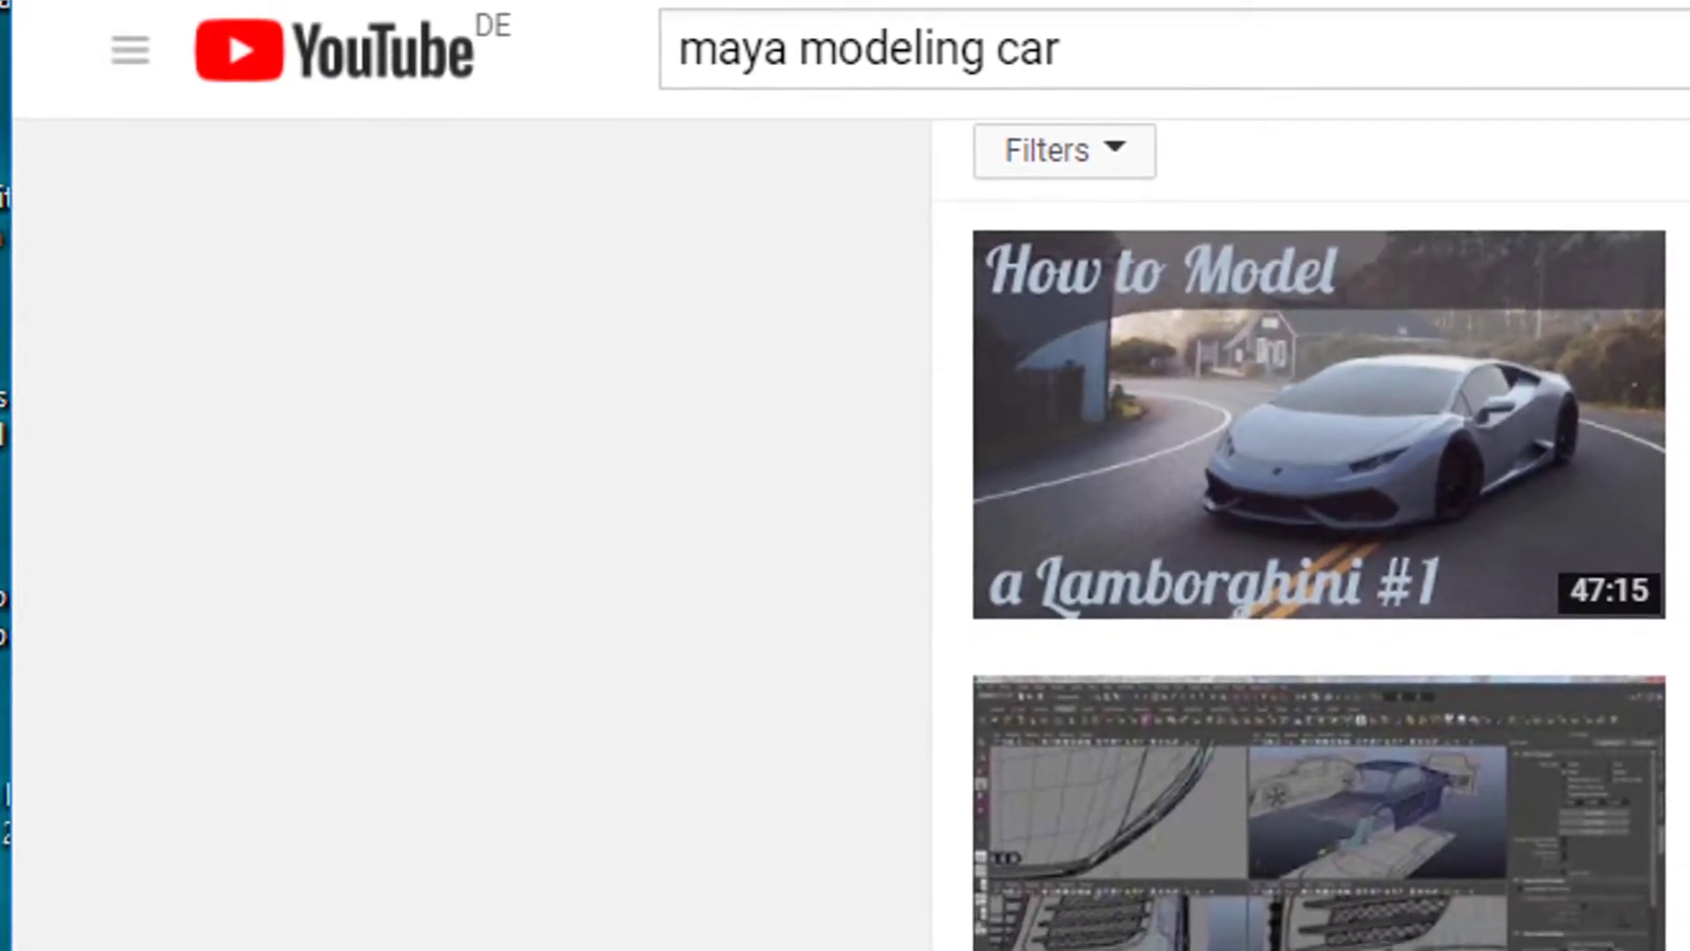
scroll(1285, 528, down, 3)
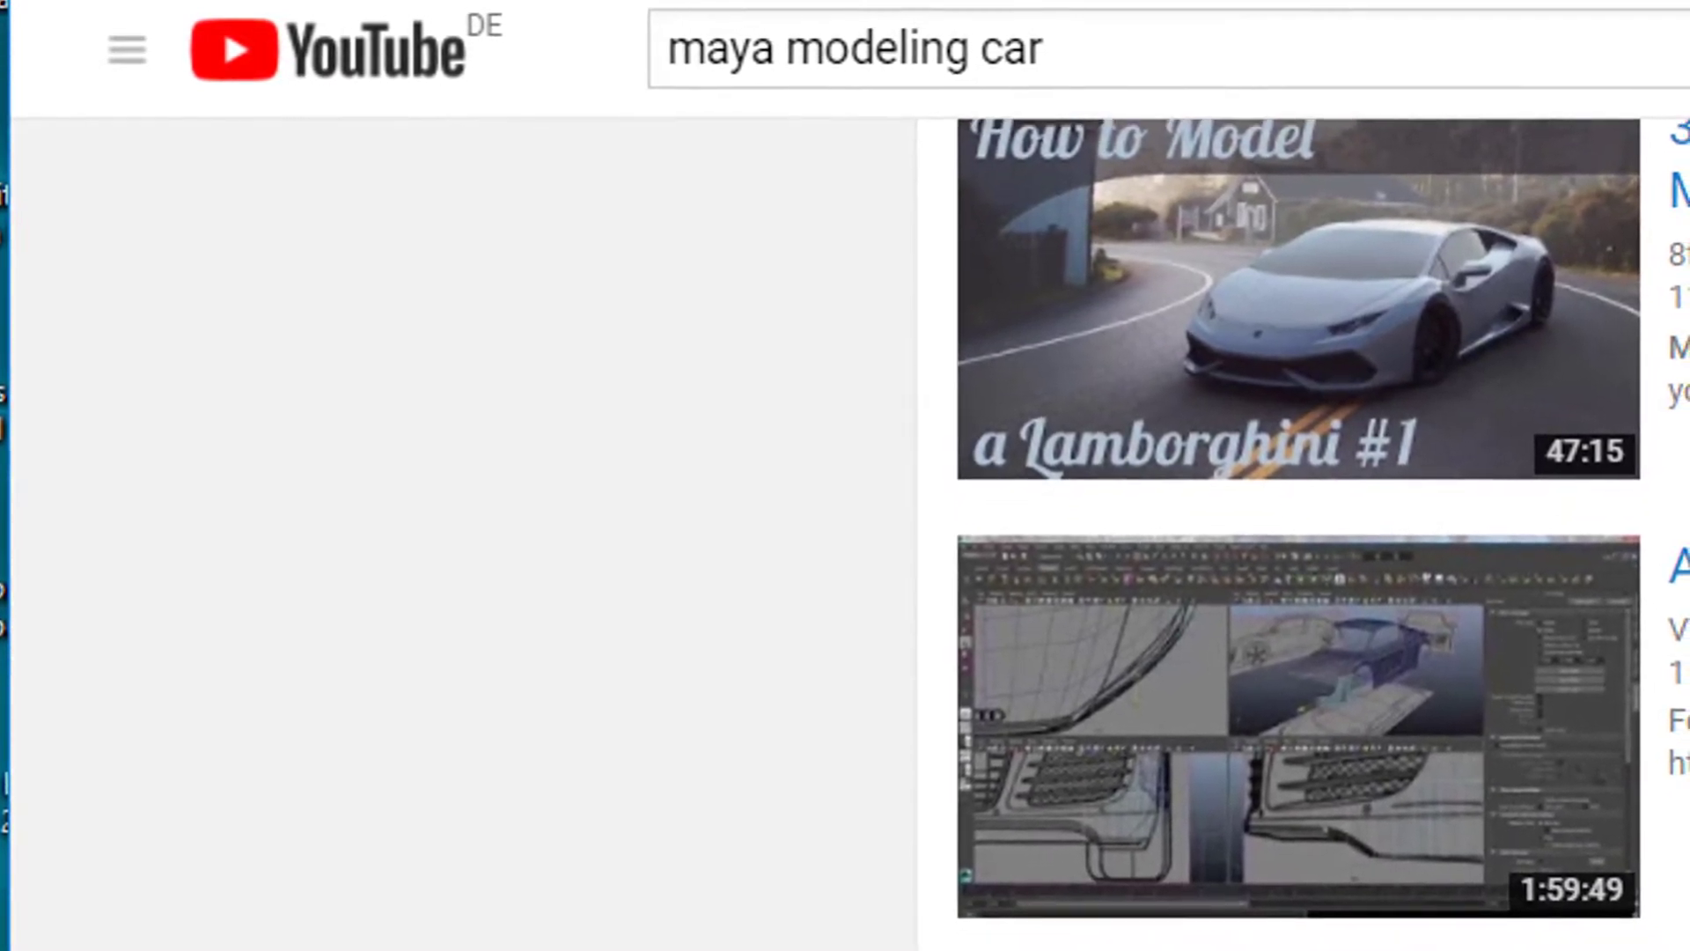
scroll(1285, 528, down, 3)
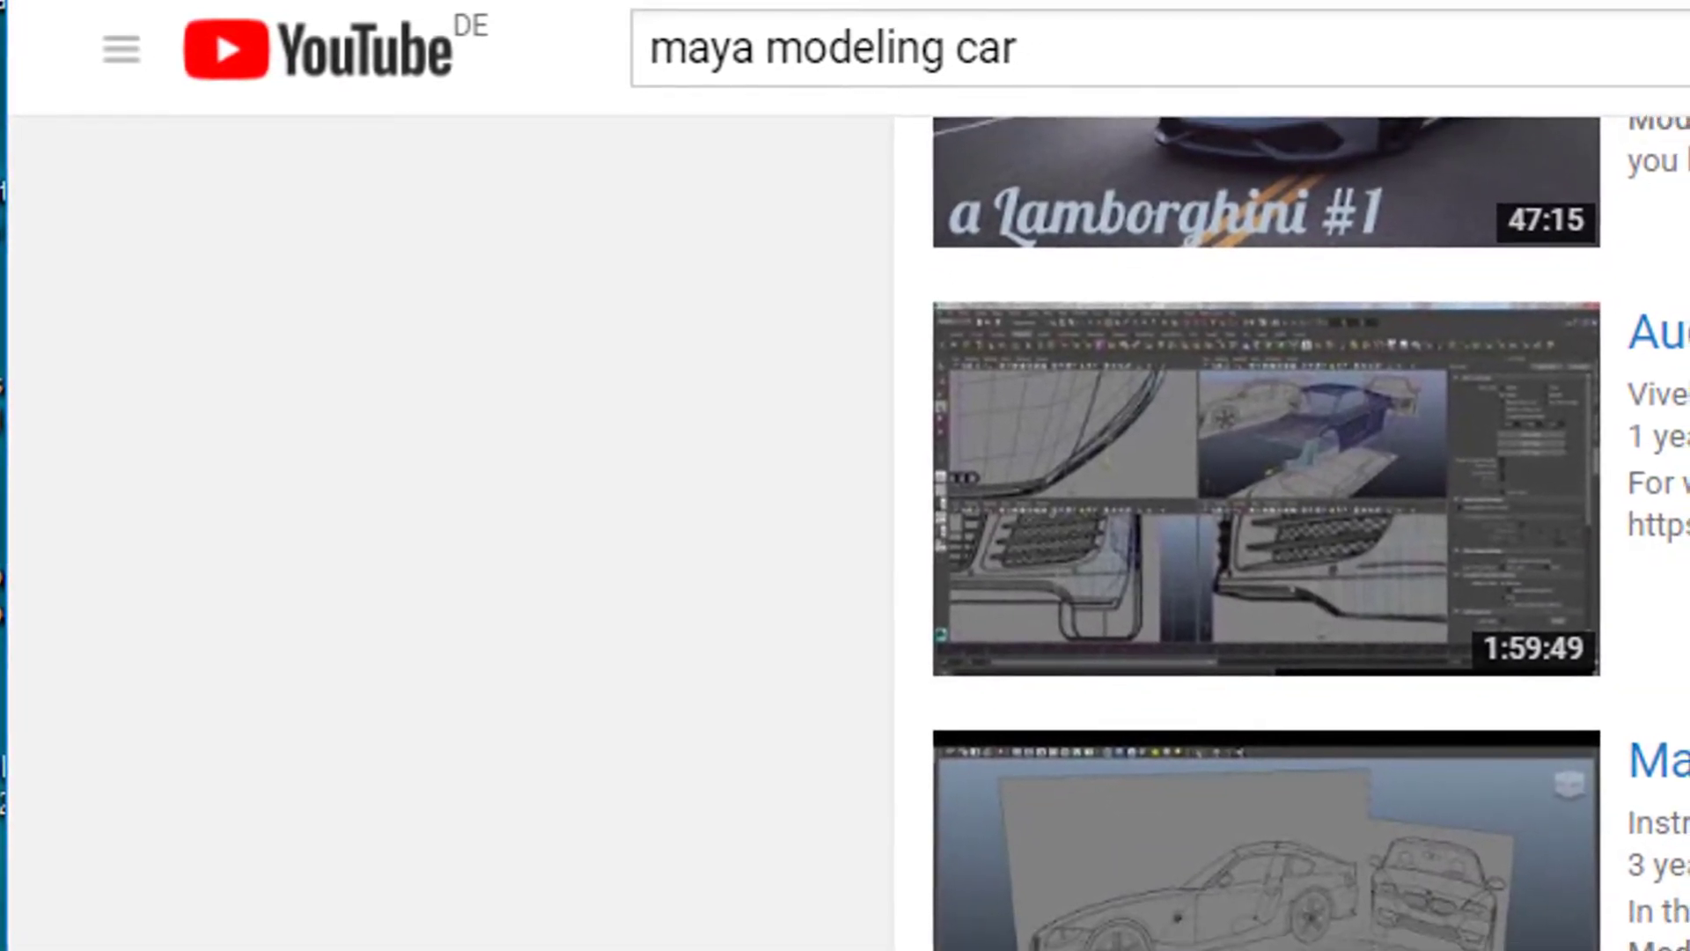
scroll(1285, 528, down, 3)
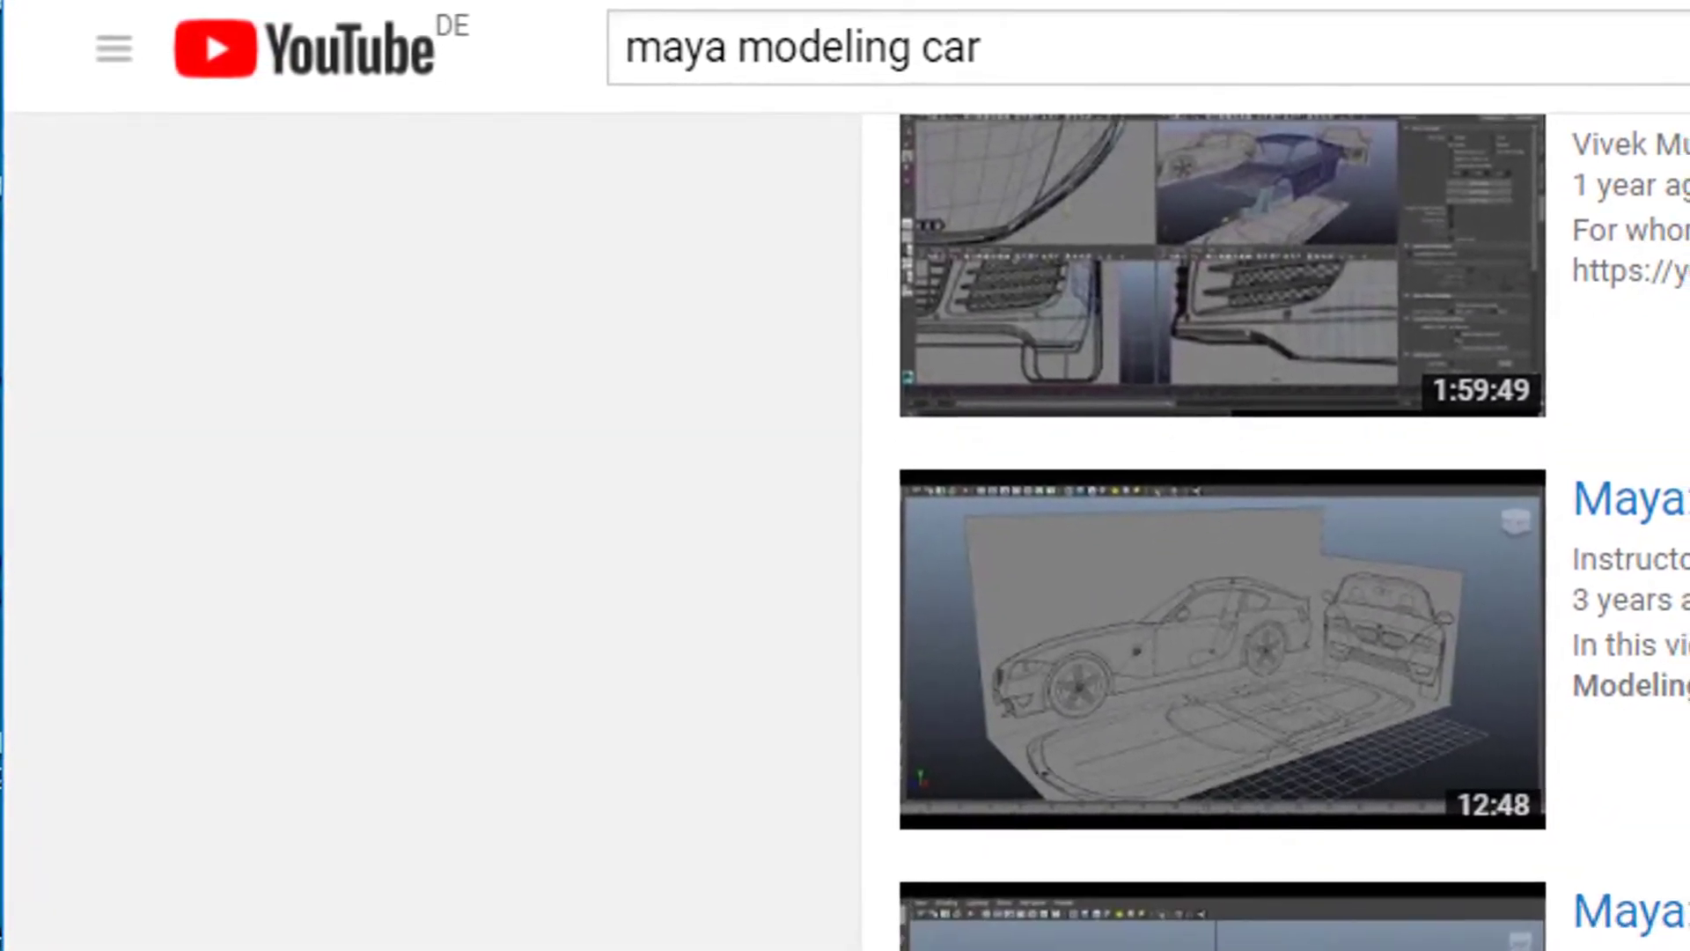
scroll(1285, 528, down, 2)
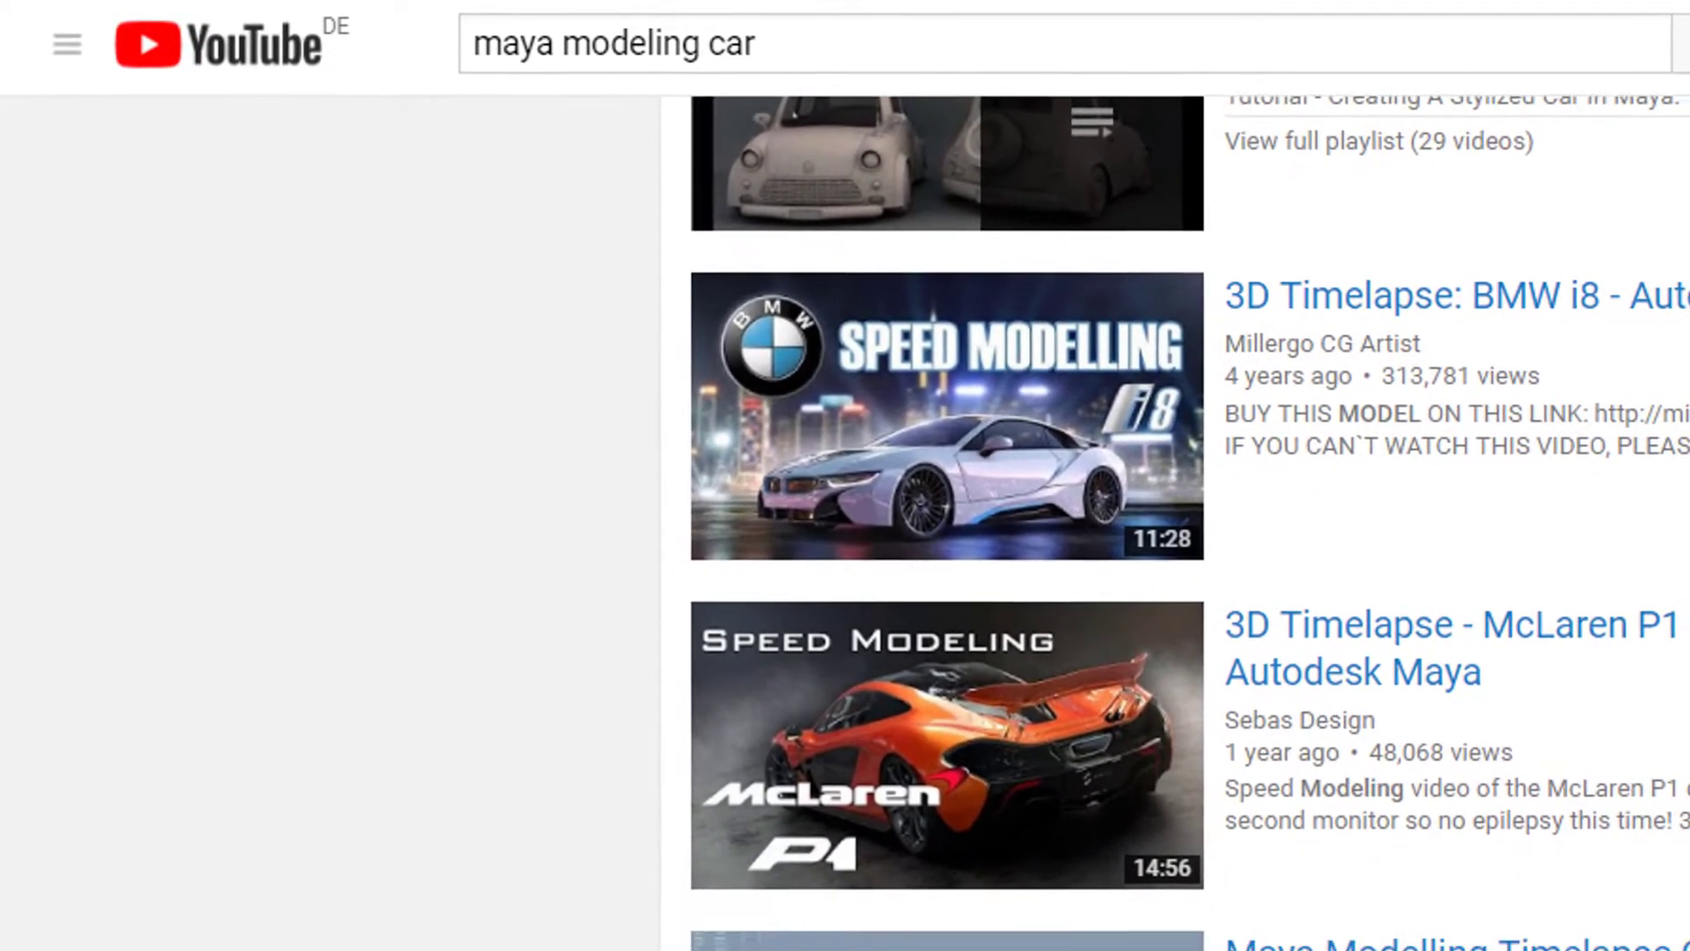
scroll(1285, 528, down, 3)
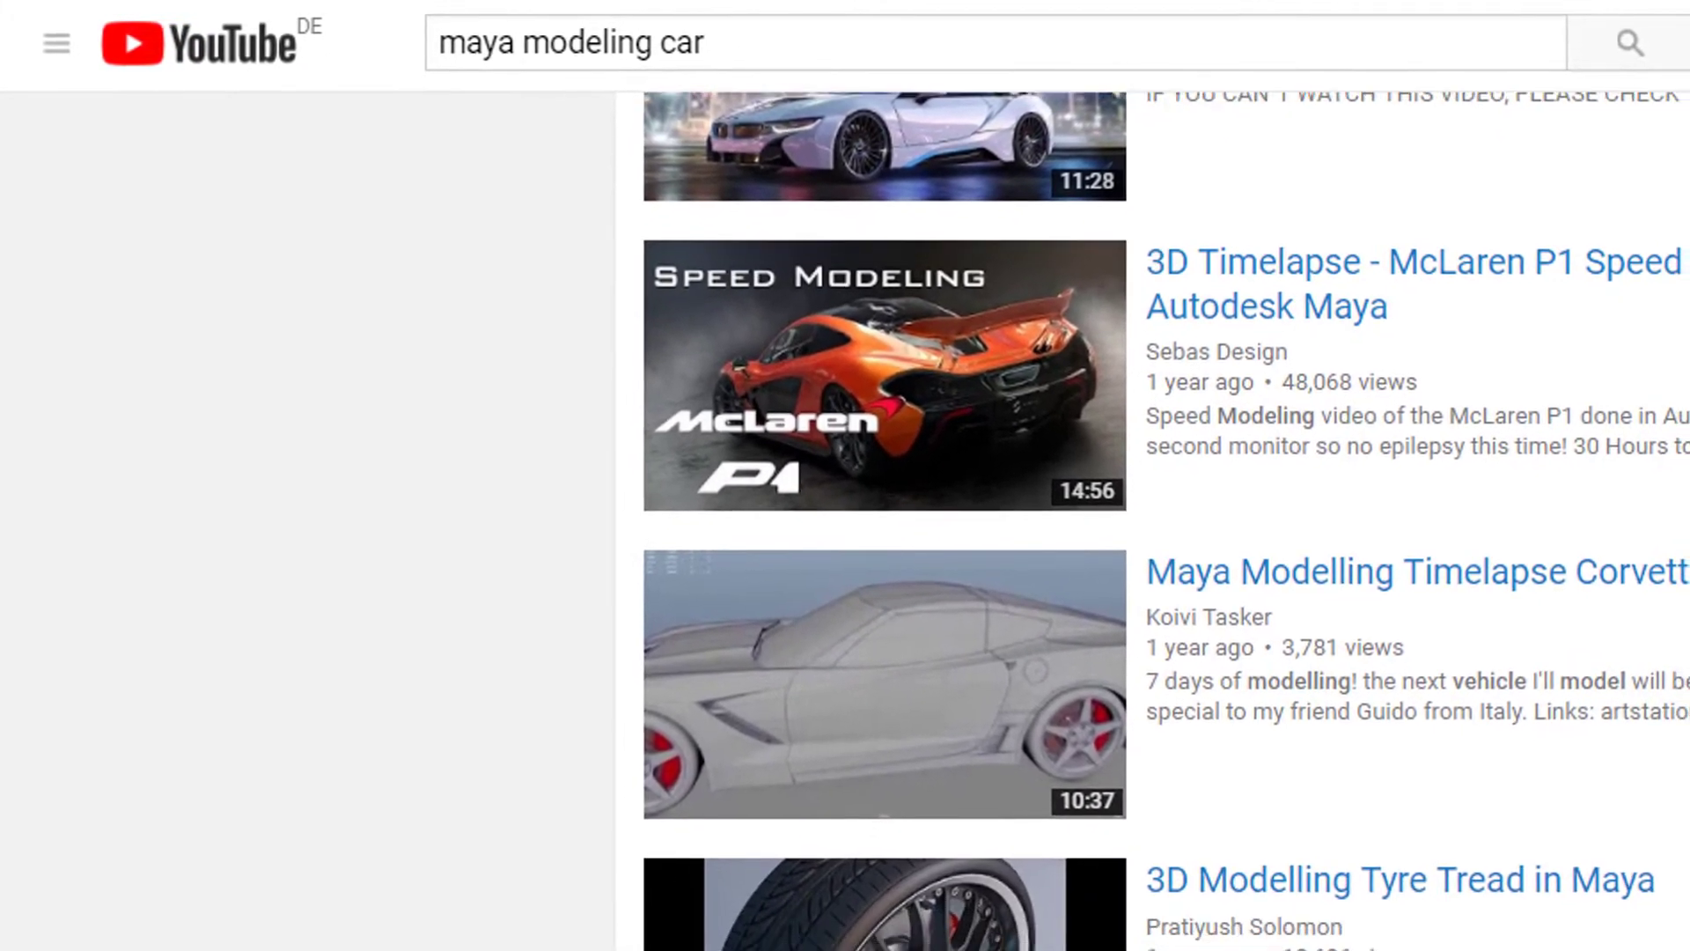
scroll(1145, 528, down, 4)
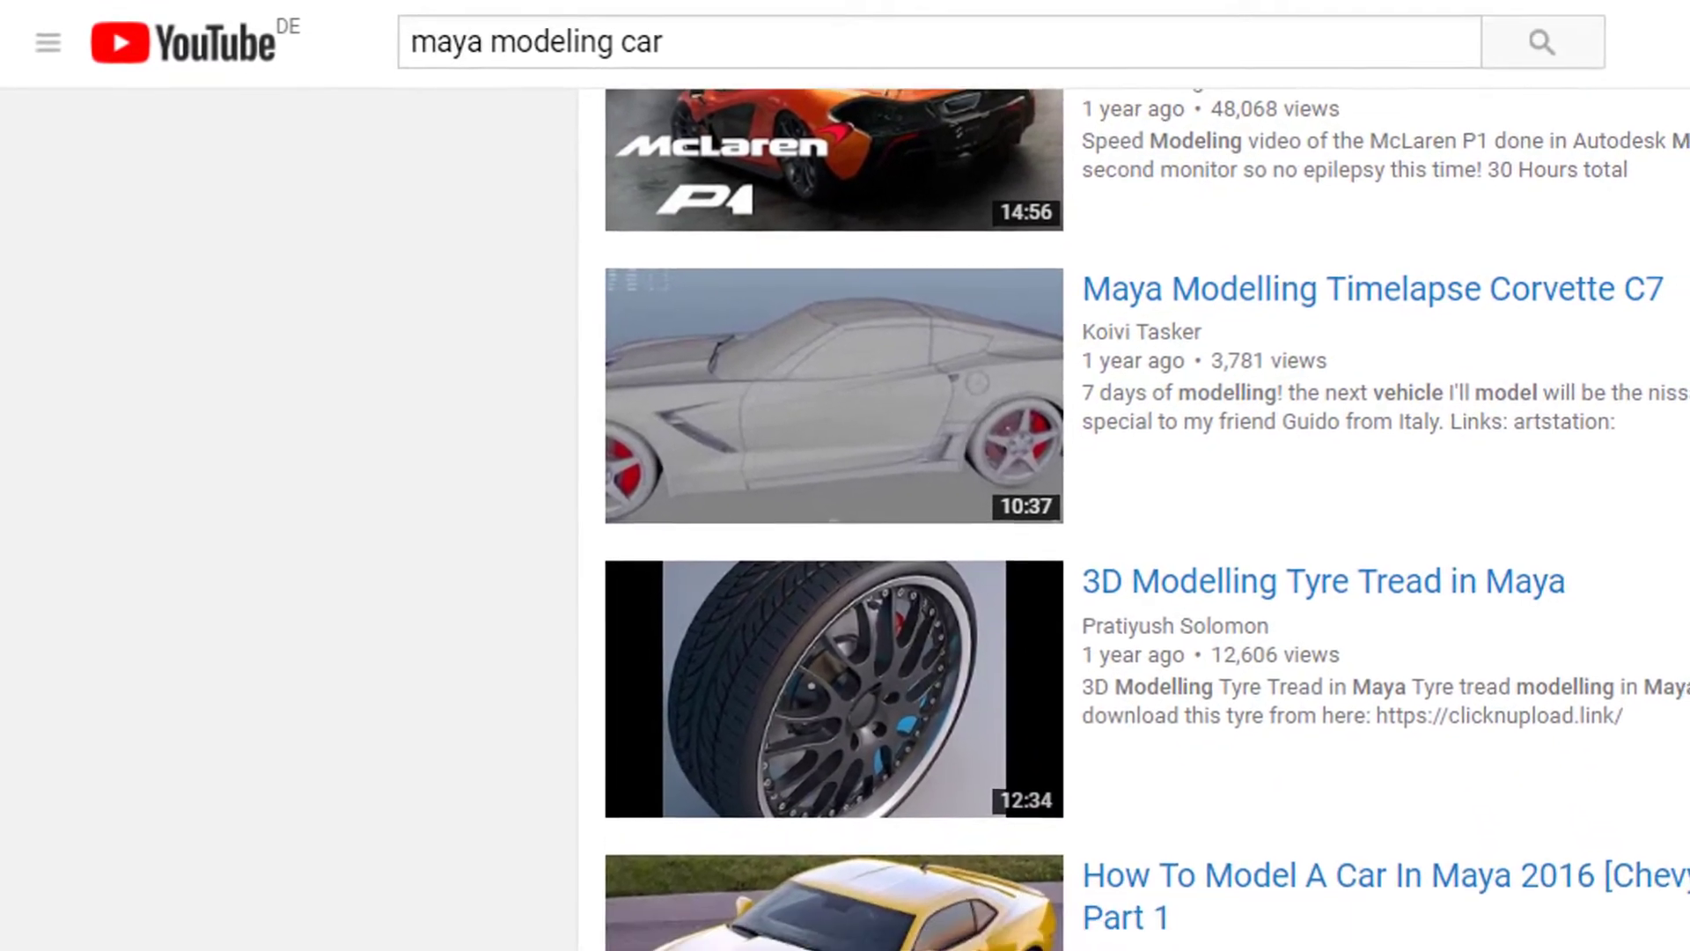
scroll(1127, 528, down, 3)
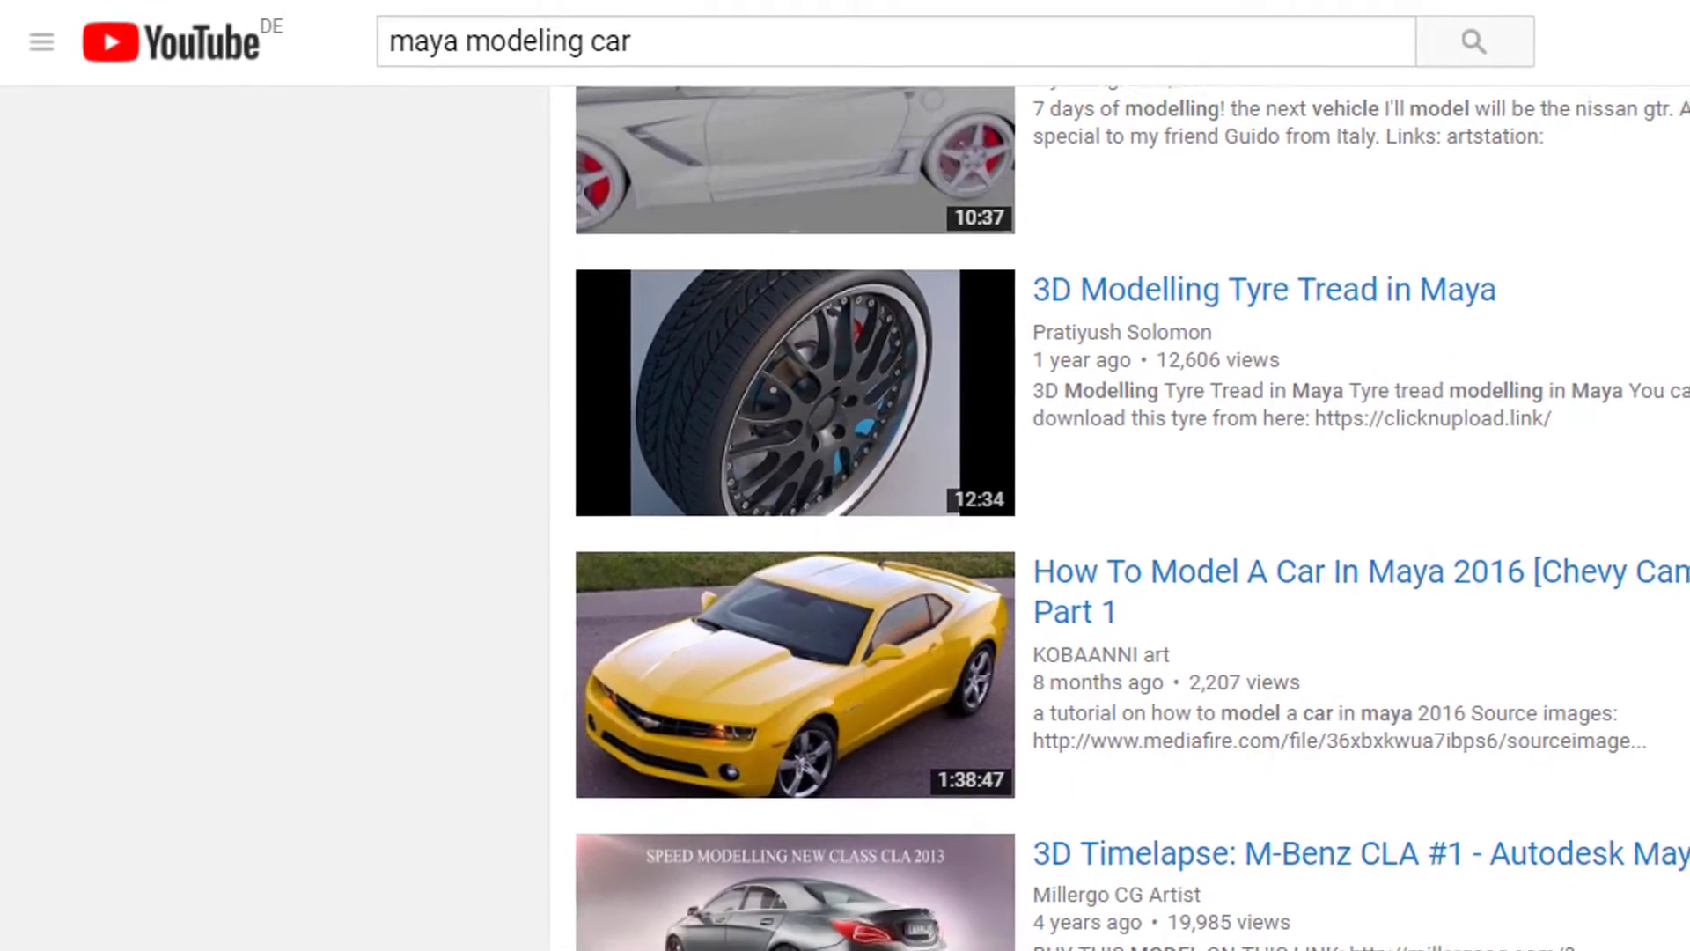
scroll(1127, 528, down, 3)
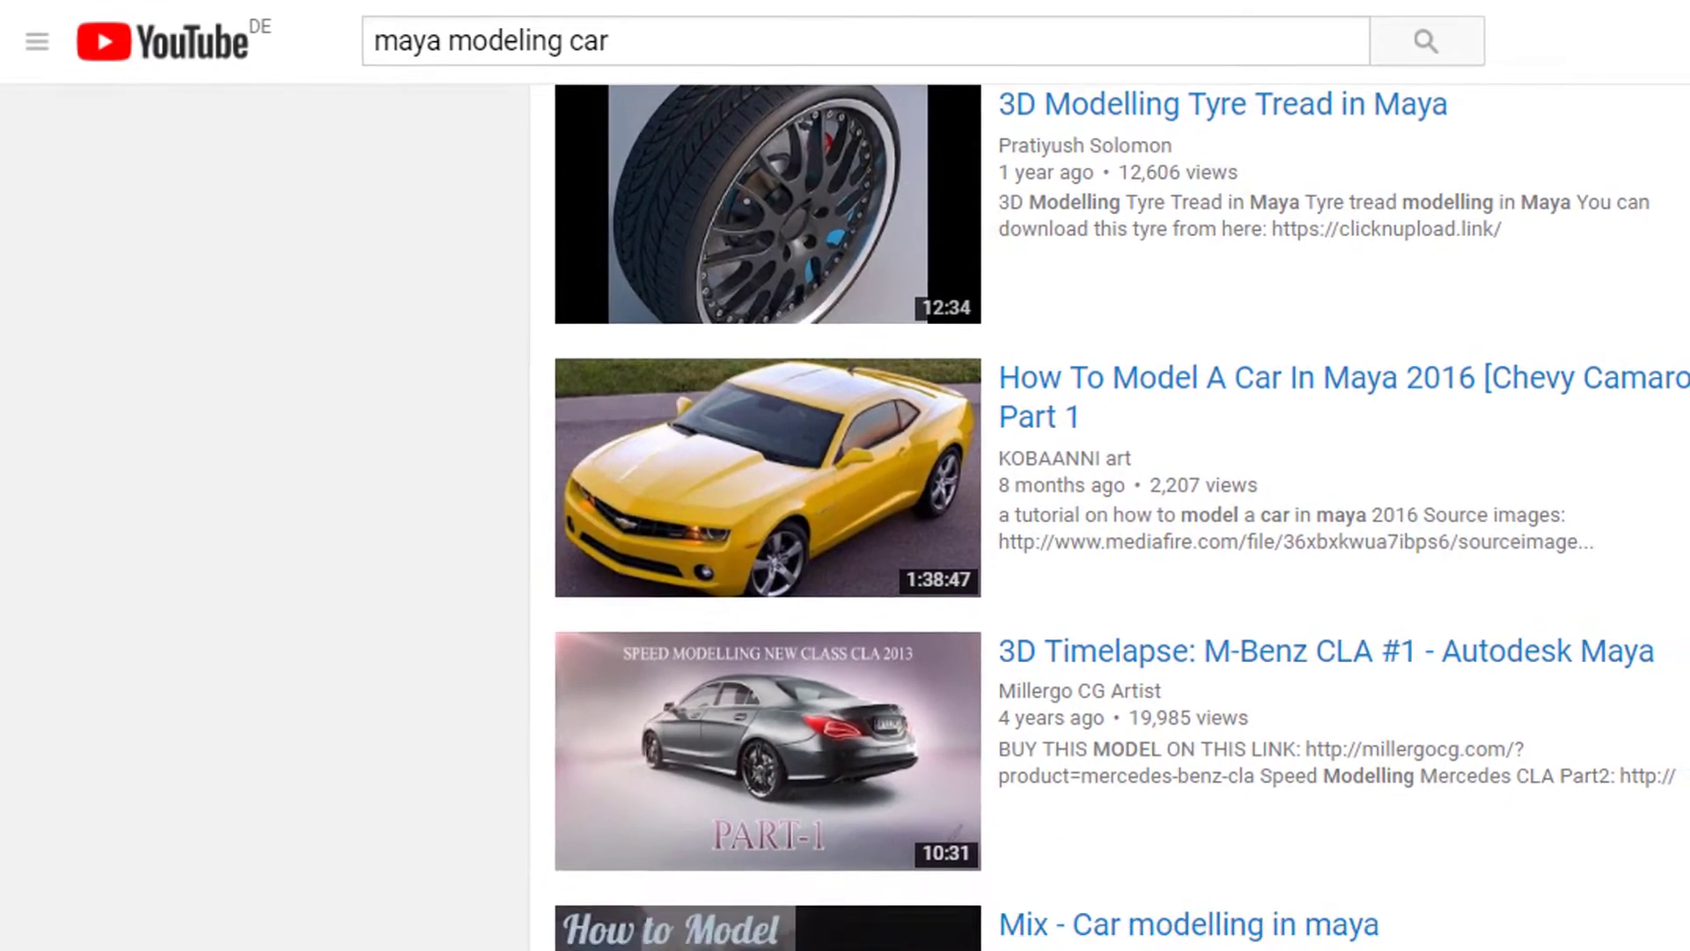
scroll(1109, 528, down, 4)
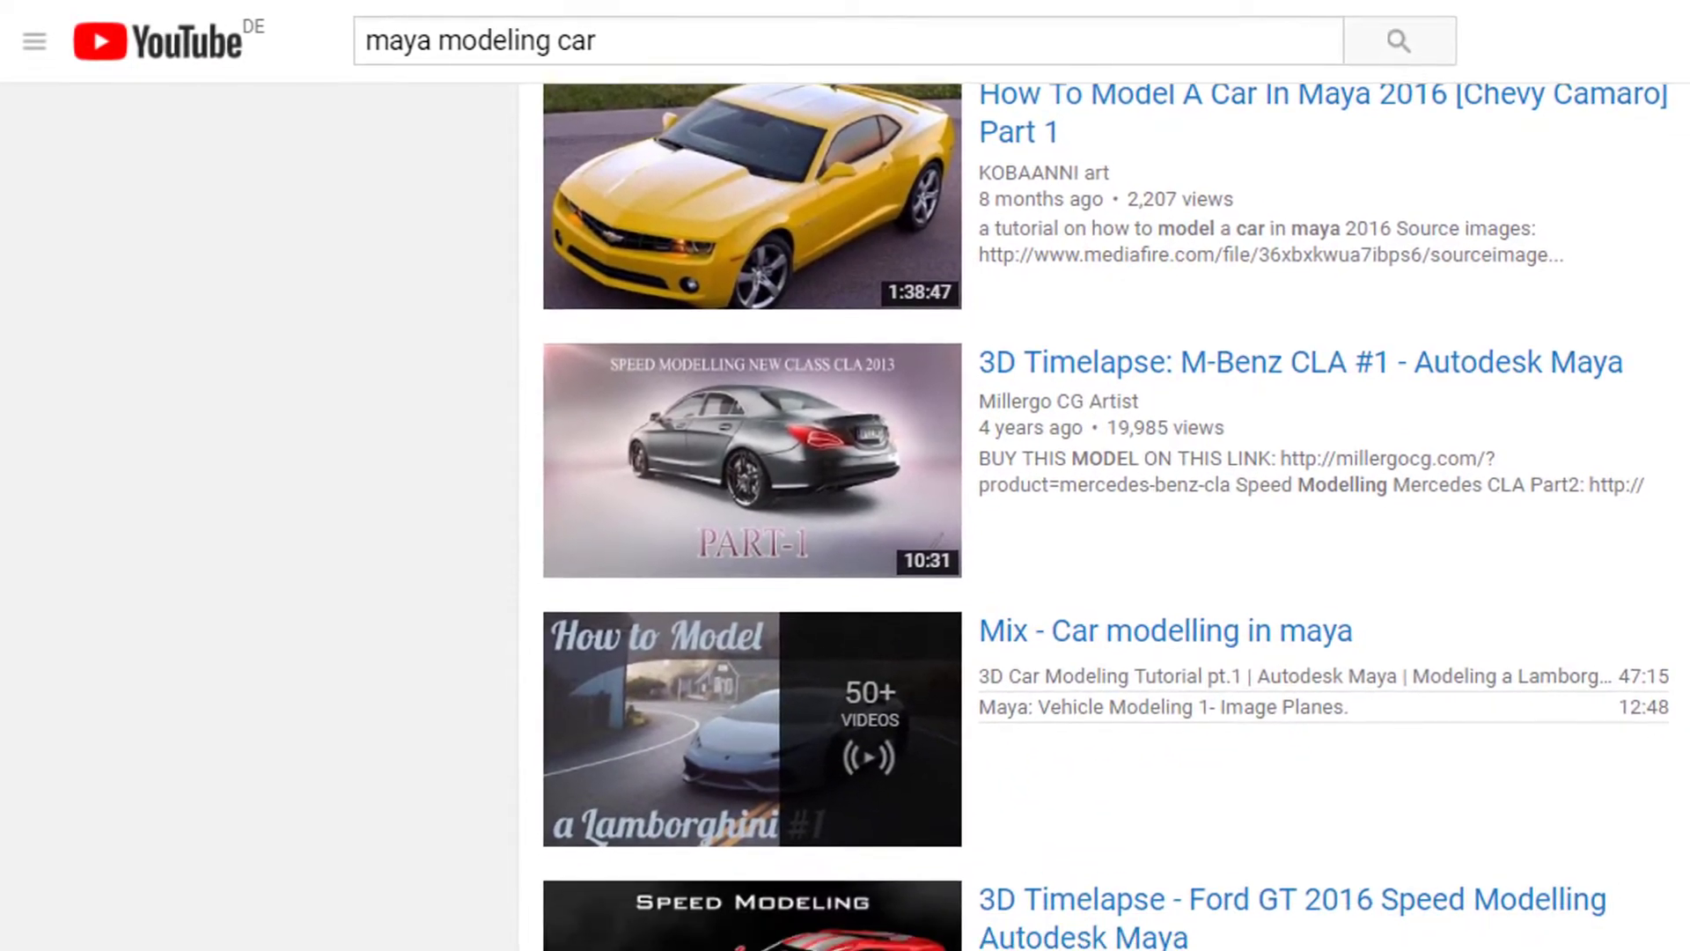
scroll(1109, 528, down, 2)
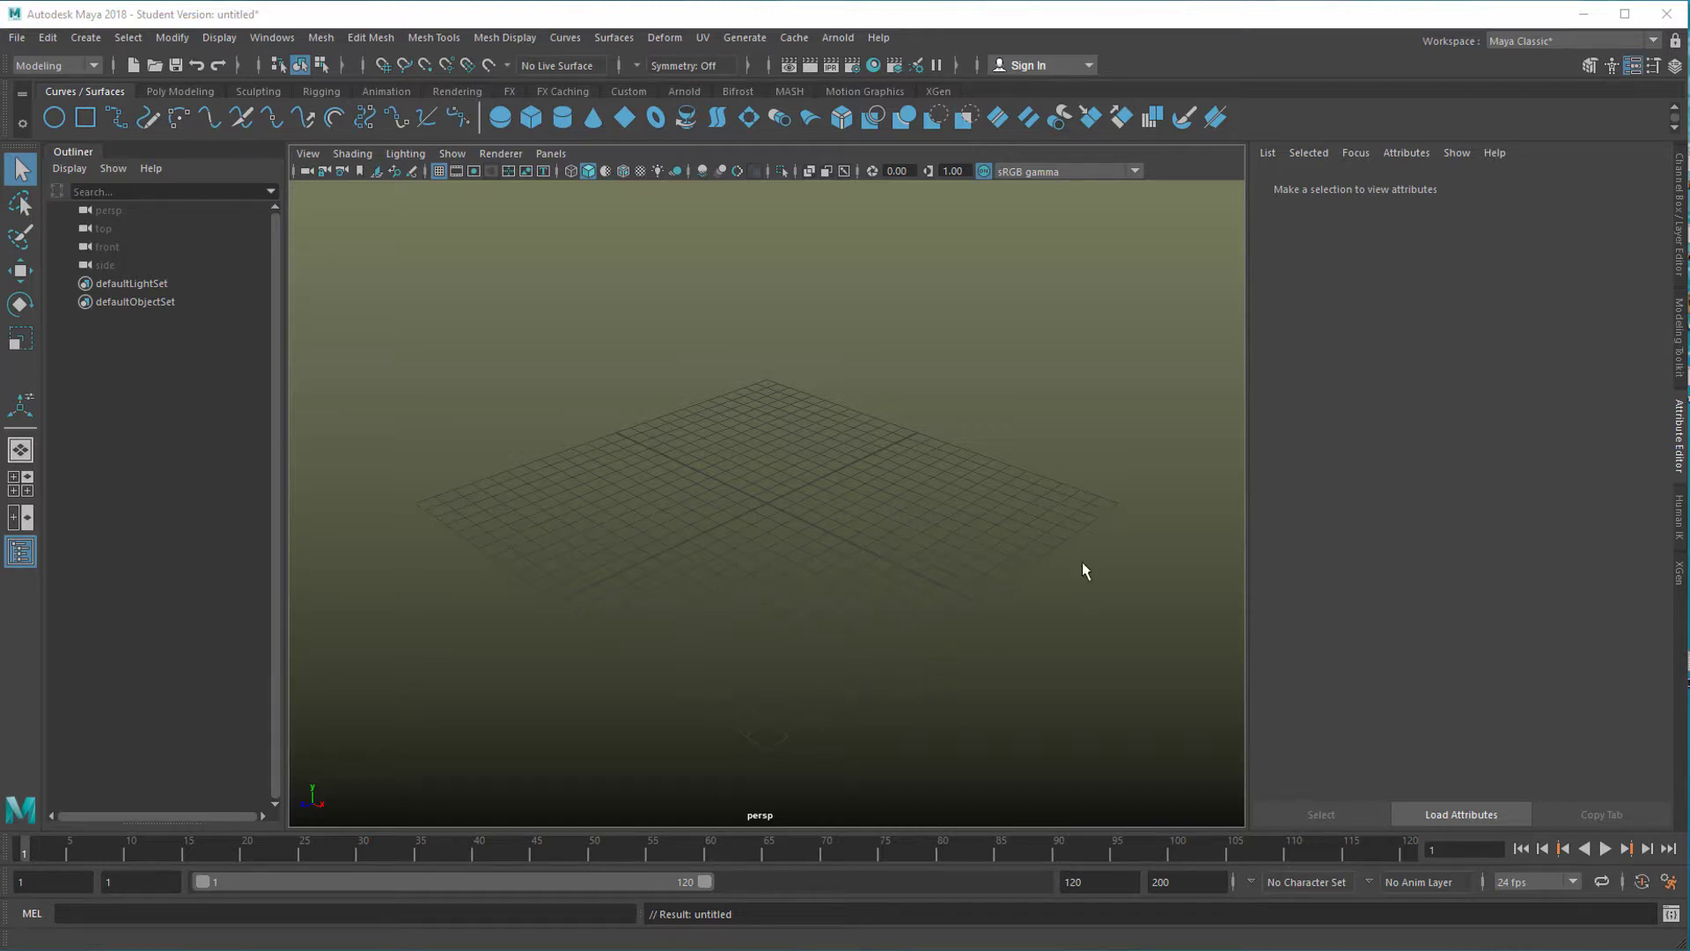
Step: Switch to Maya, create a polygon cube, scale it in X and Z into a flat slab, and raise it about 8.15 units
click(179, 91)
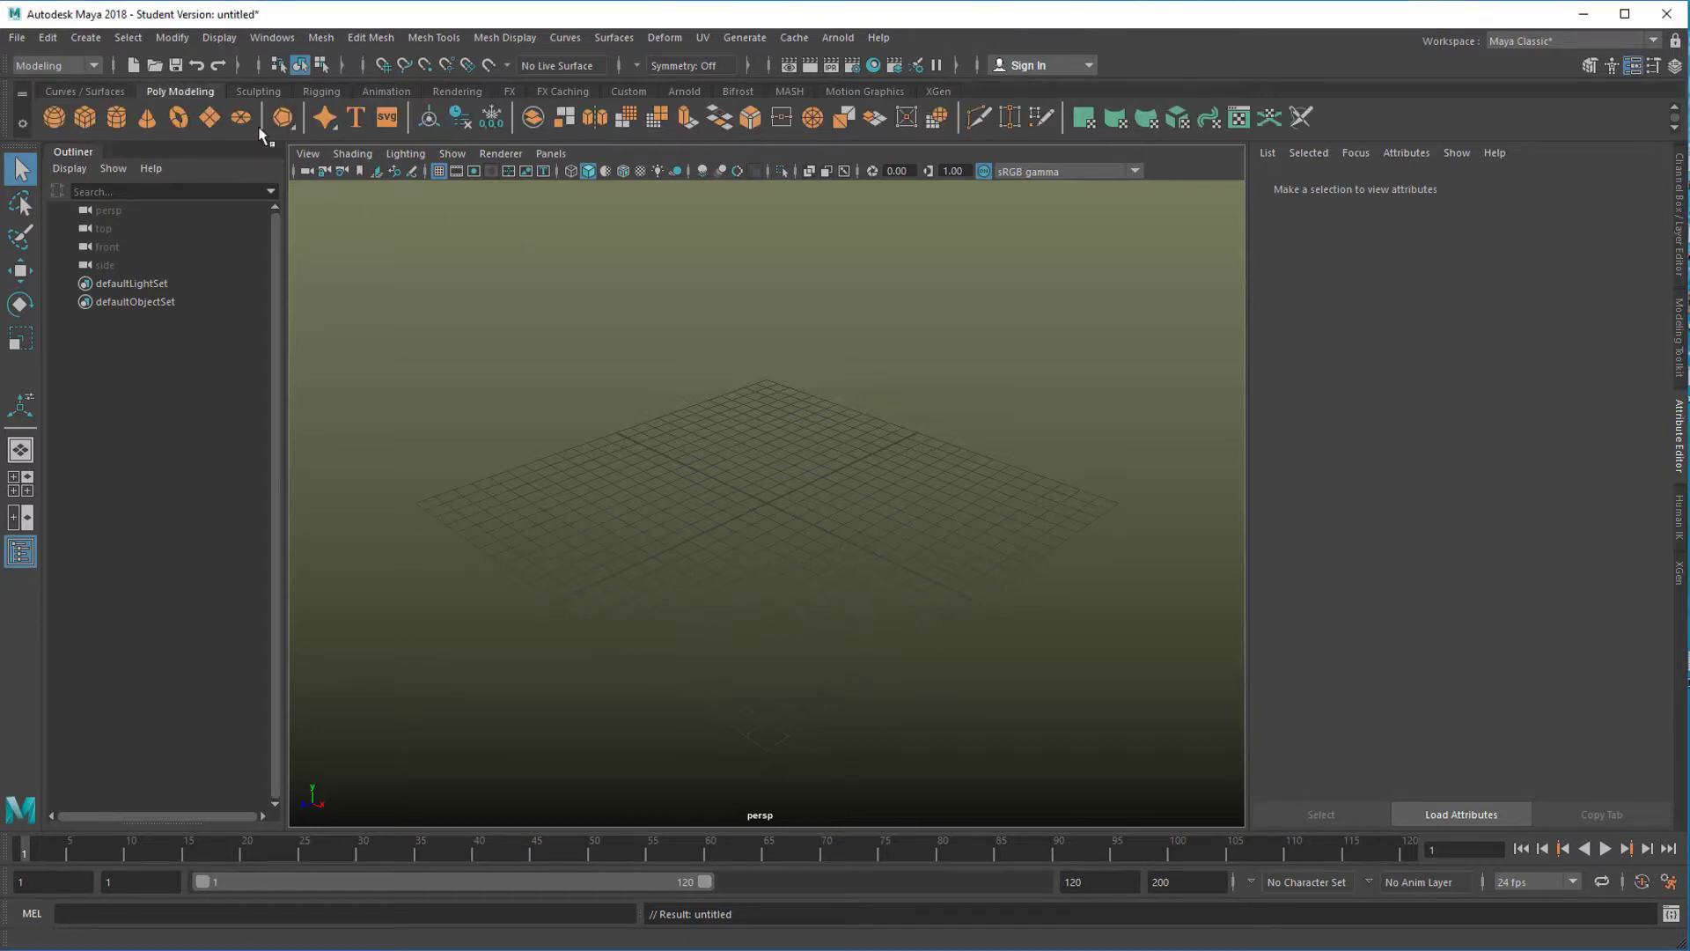
click(84, 117)
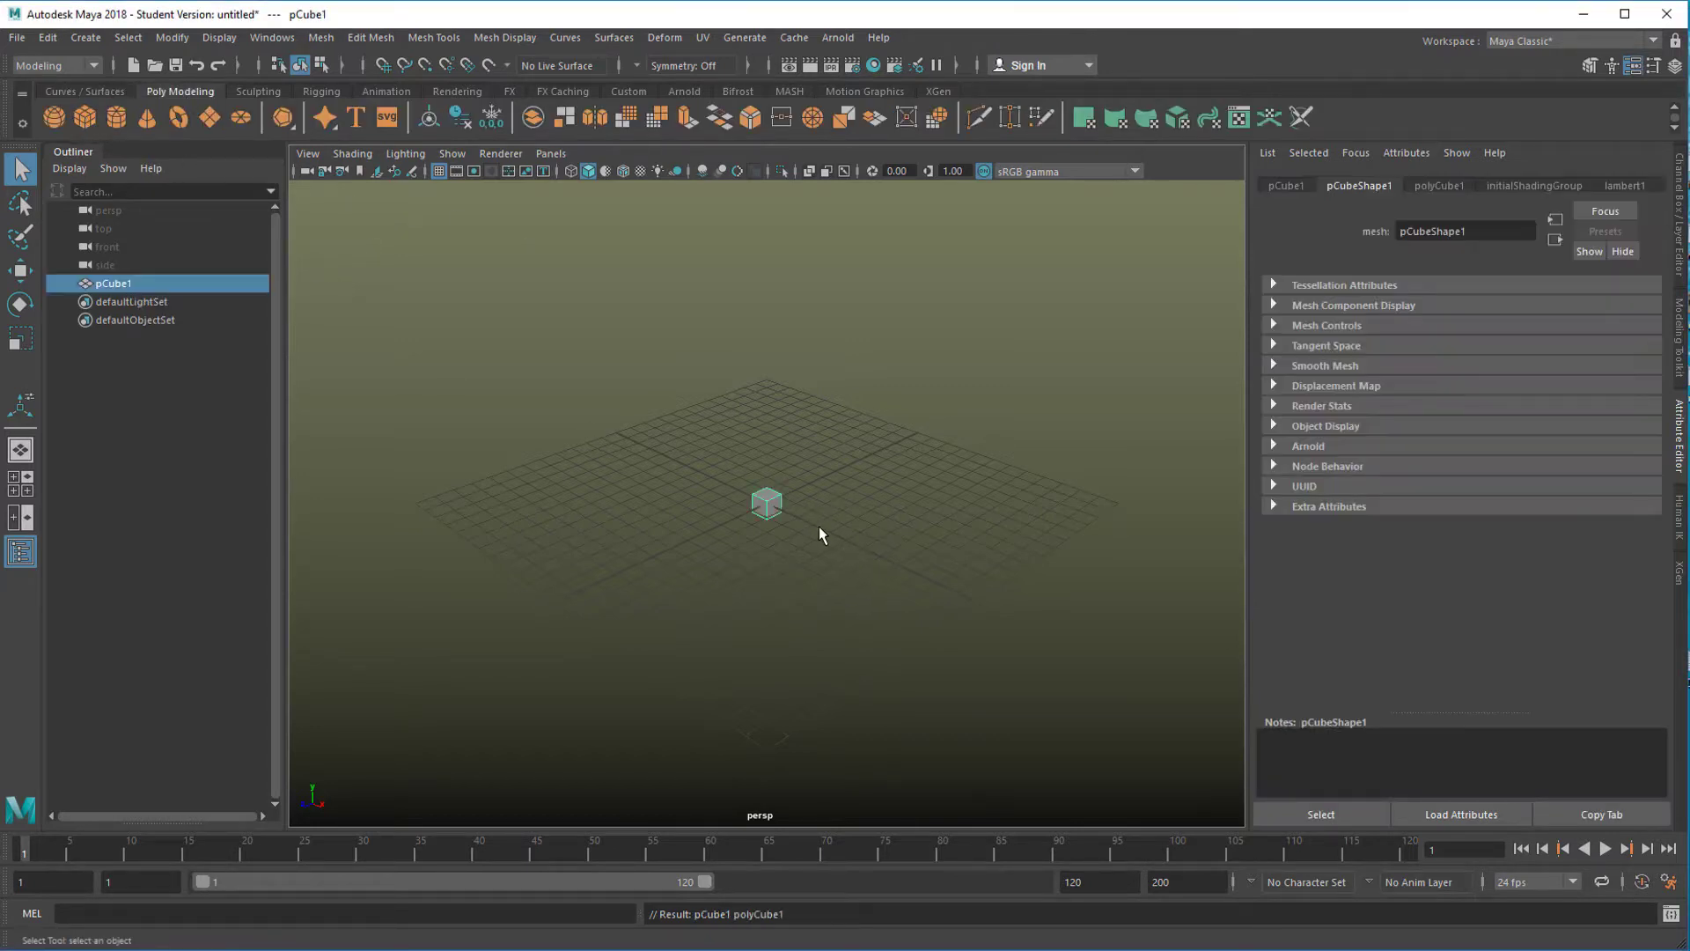
key(r)
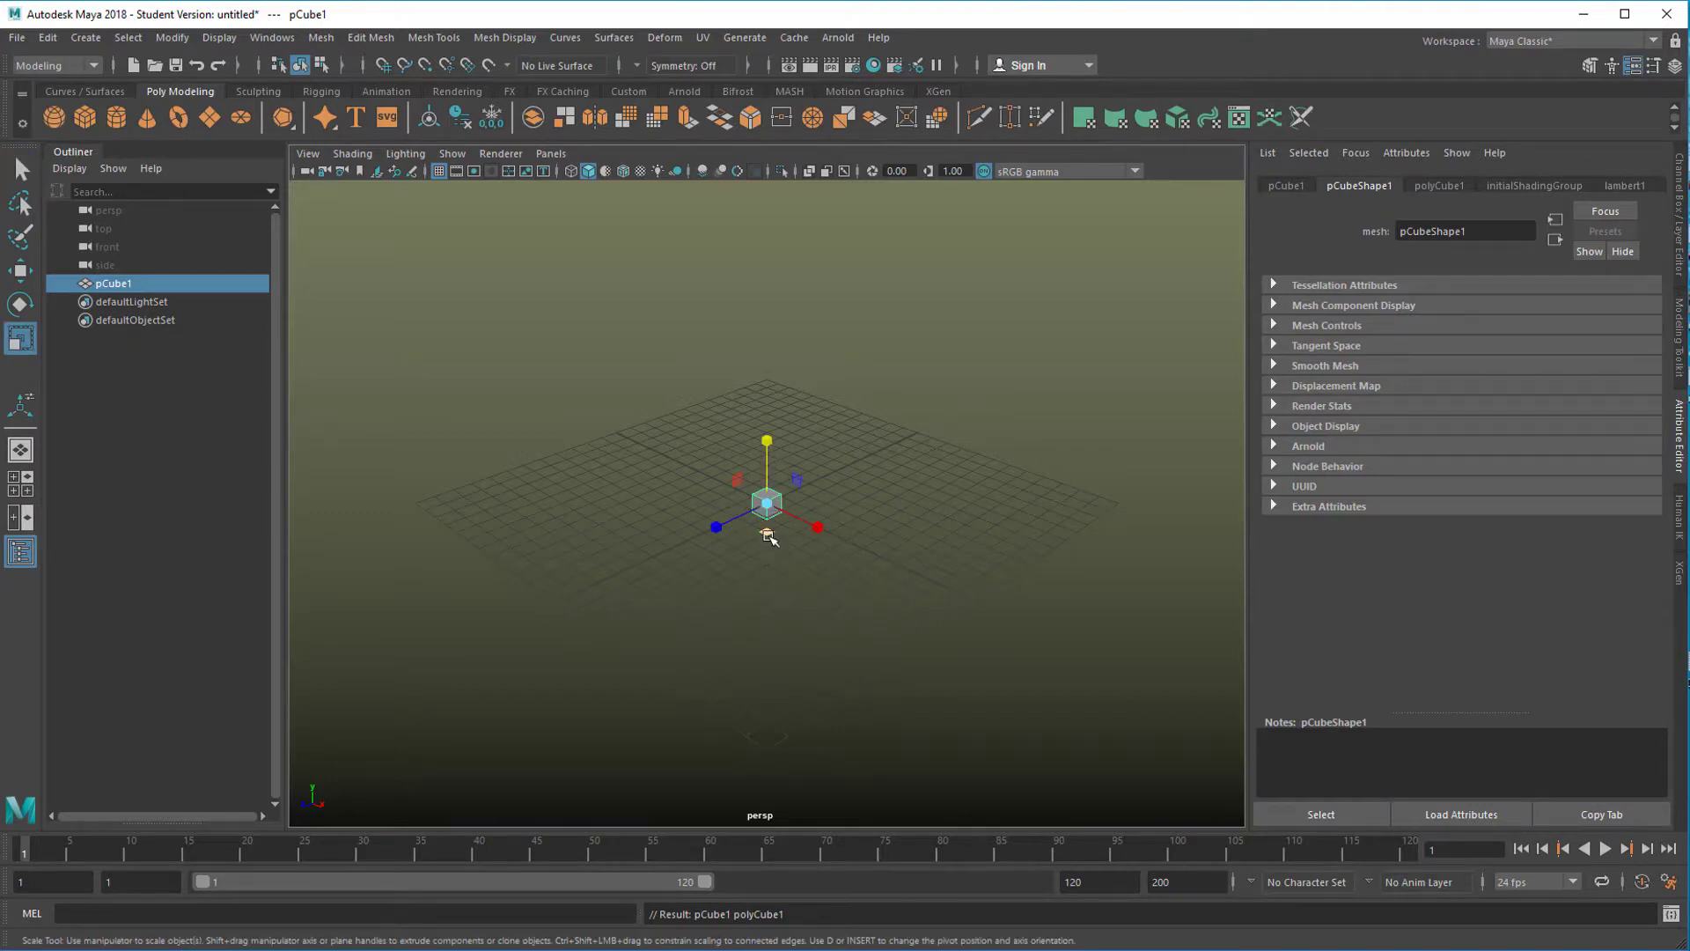
drag(767, 534, 967, 627)
key(w)
drag(773, 440, 779, 280)
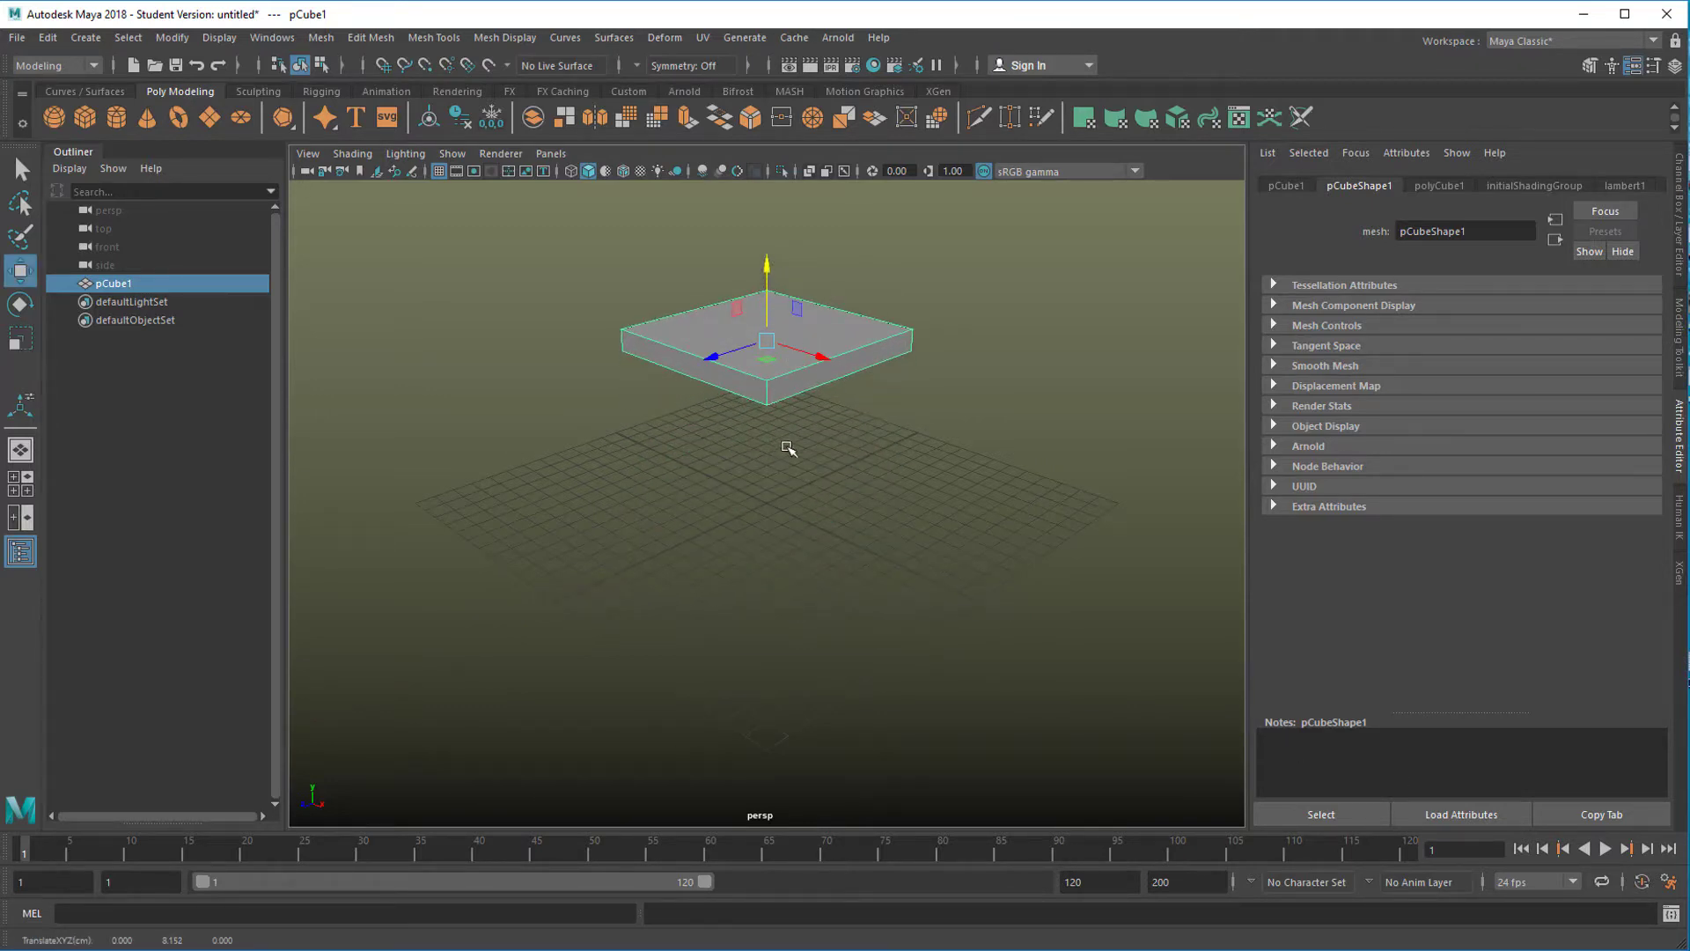
Step: Set the slab's width and depth subdivisions to 9 each
alt+drag(807, 466, 910, 504)
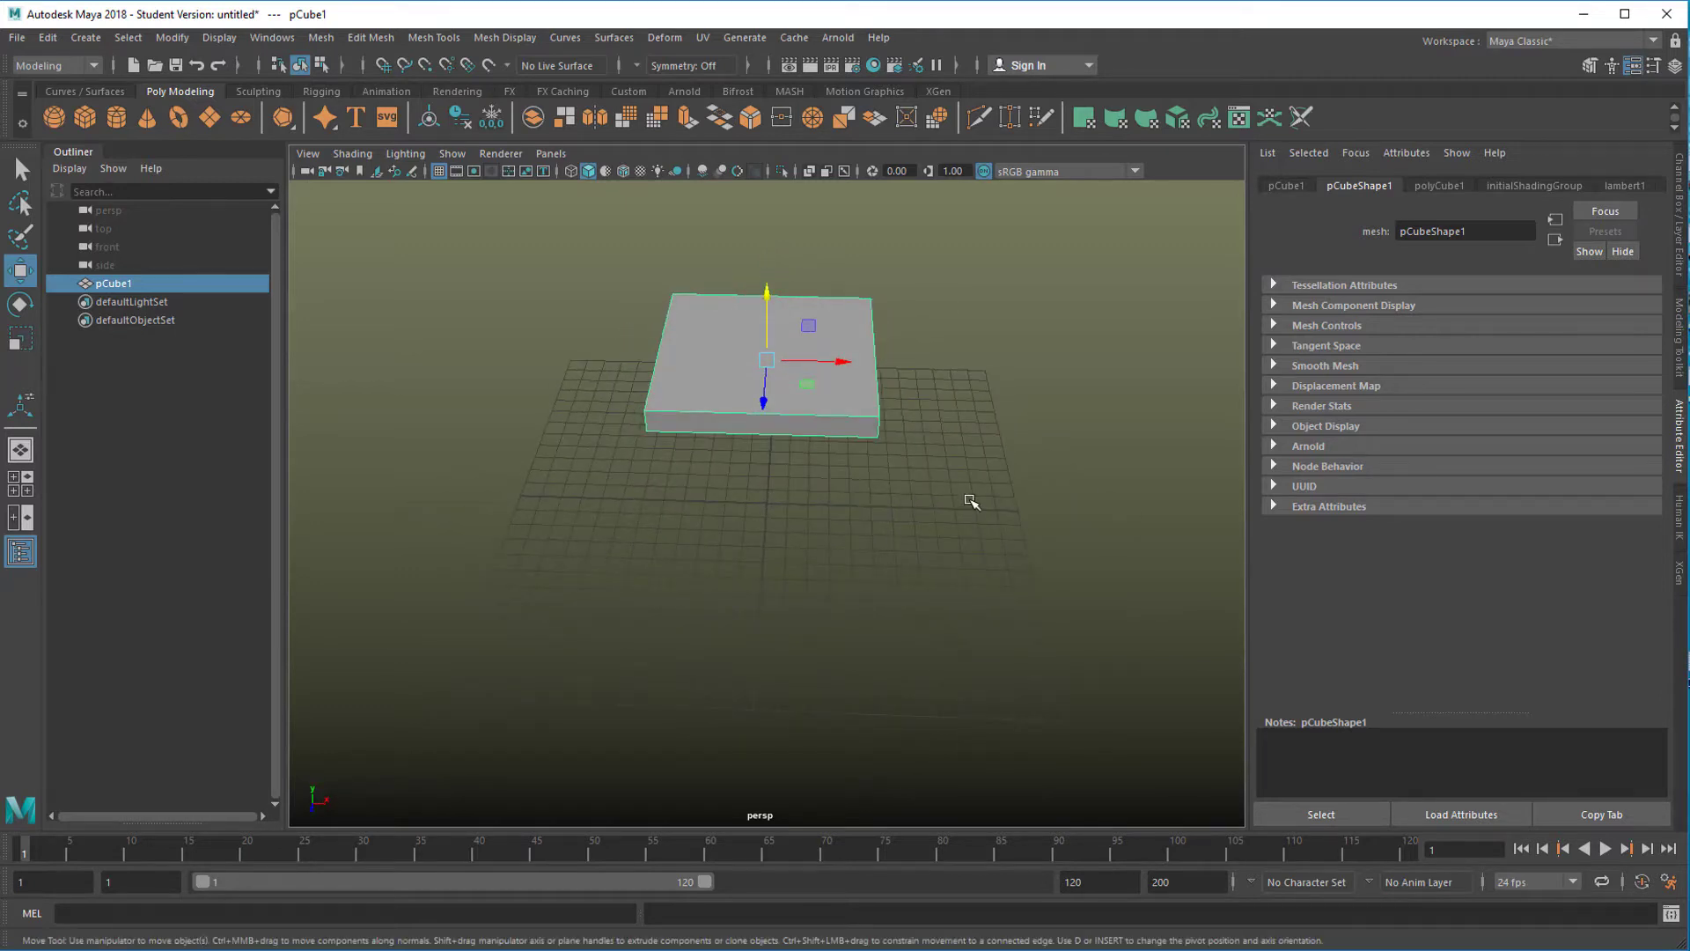
click(1448, 188)
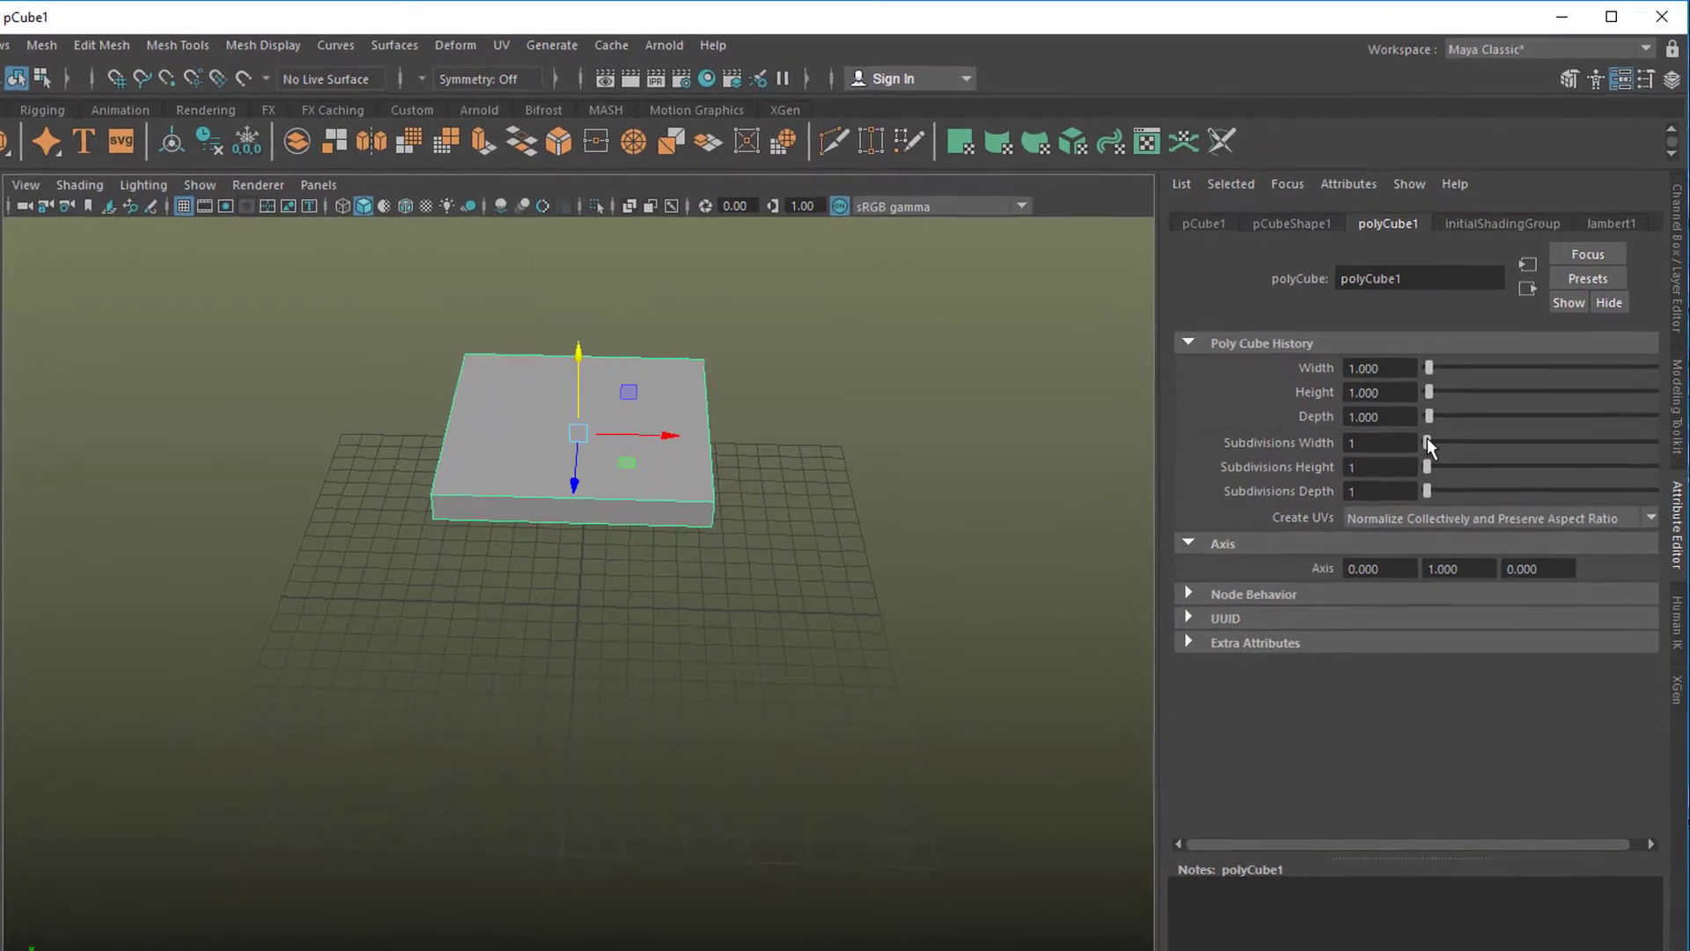
drag(1462, 383, 1484, 385)
drag(1410, 525, 1423, 523)
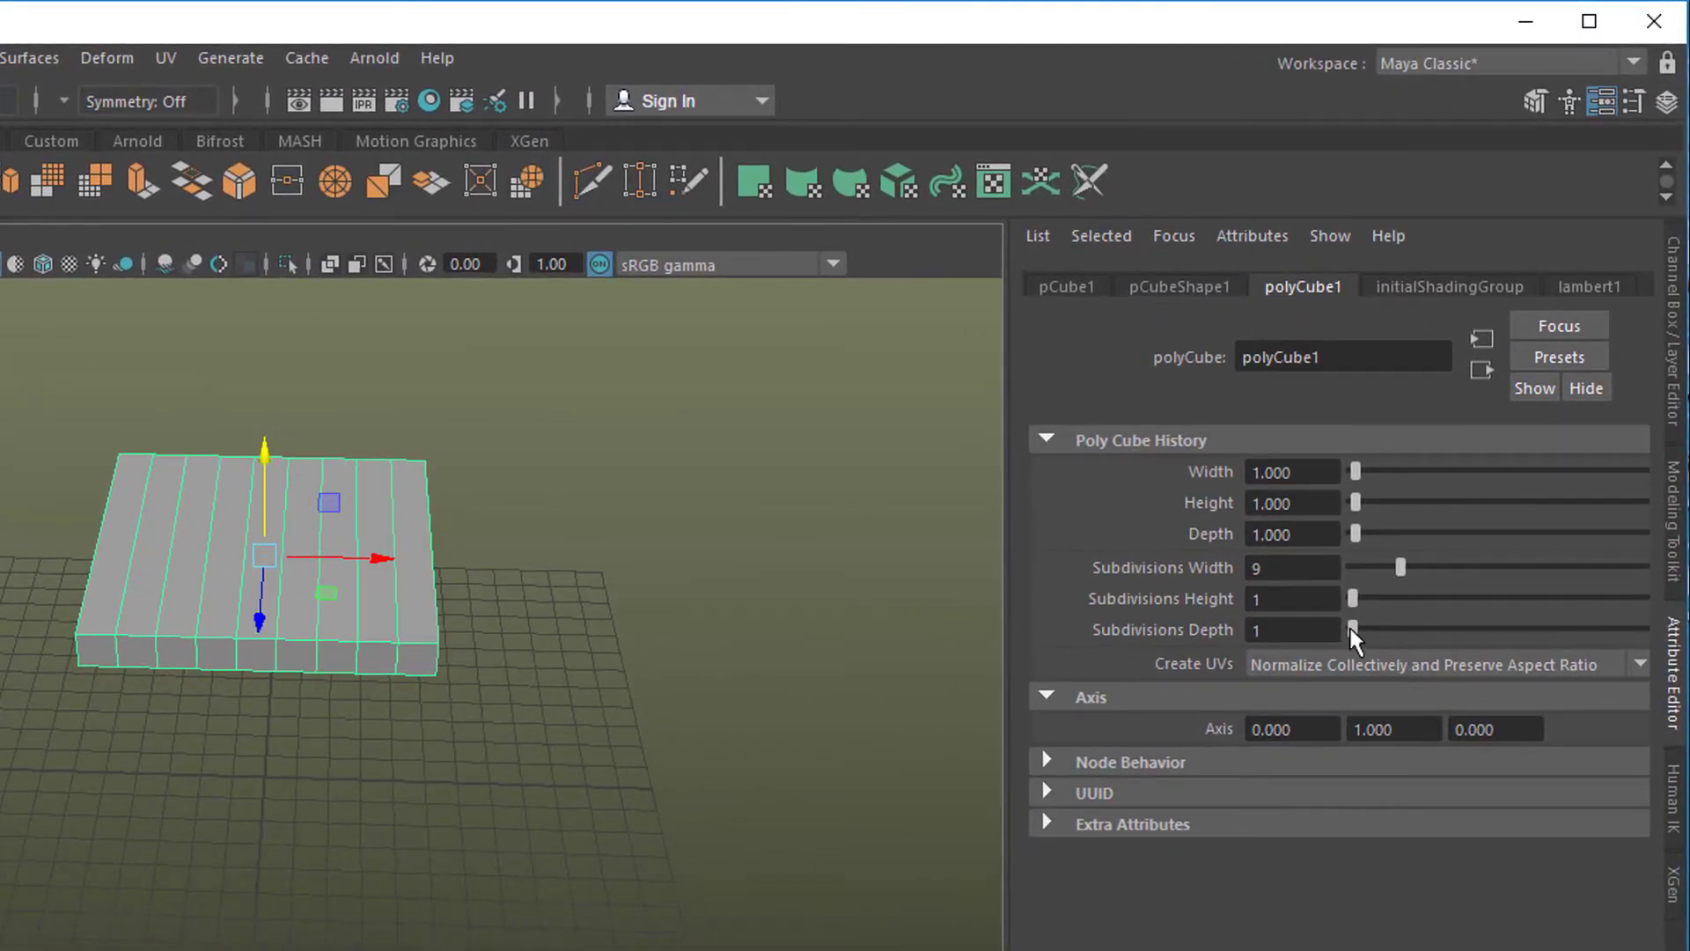
drag(1354, 631, 1401, 630)
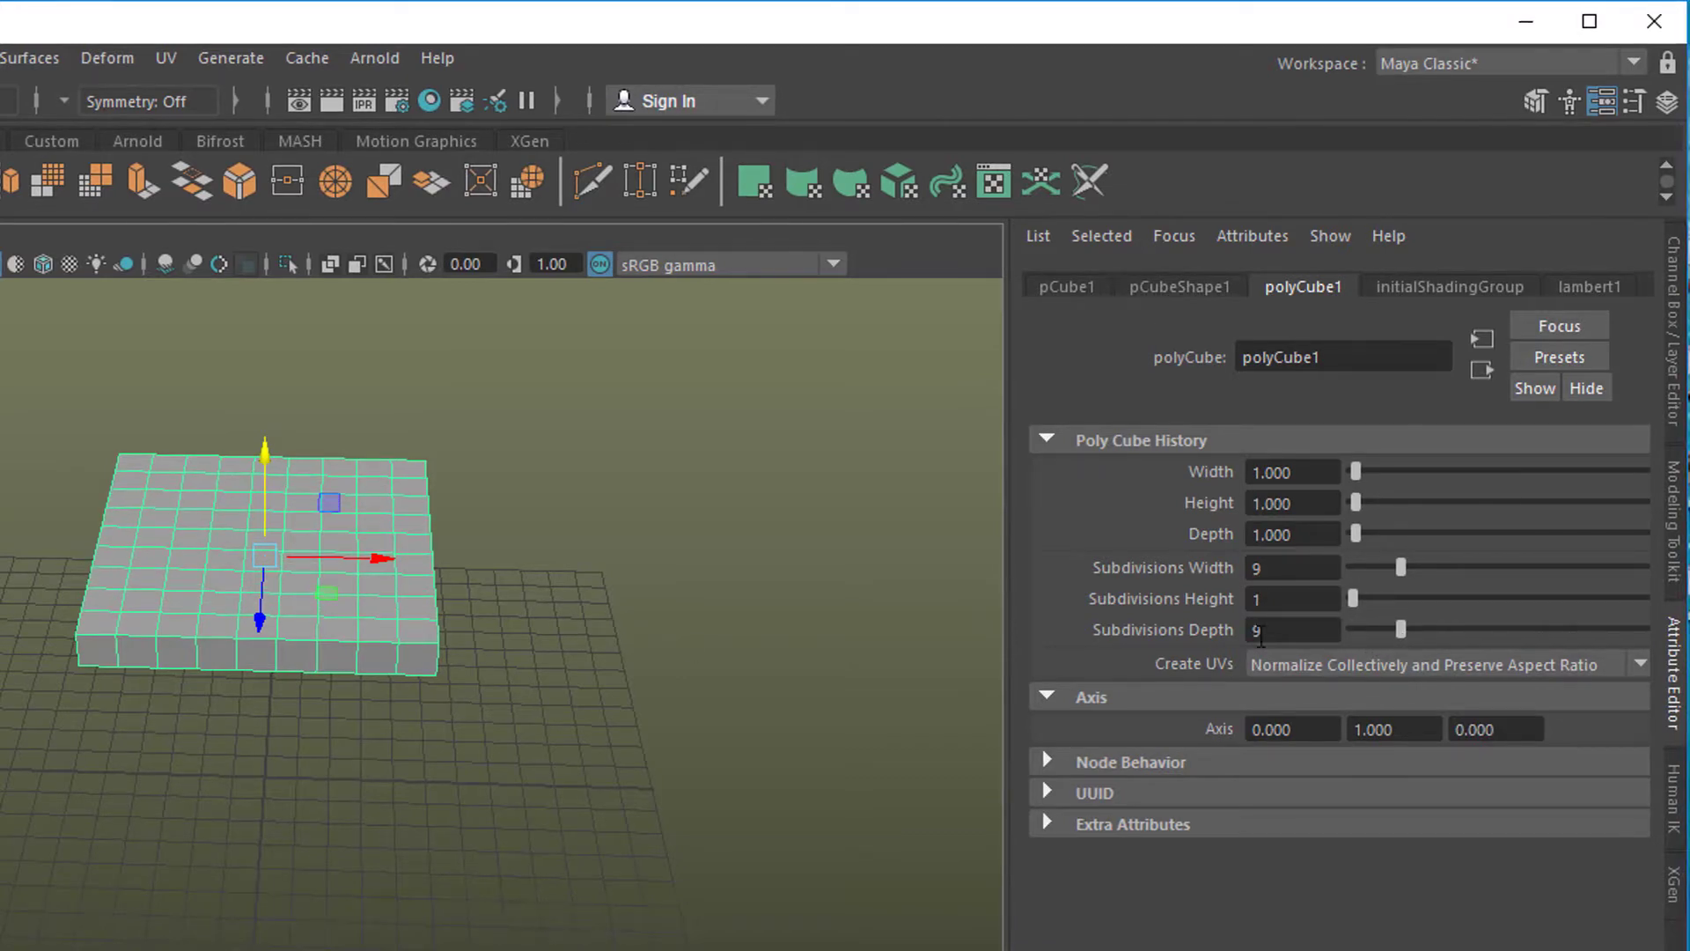
Step: In face mode, select the four faces on the slab's underside that lie one face in from each corner
alt+drag(384, 837, 164, 935)
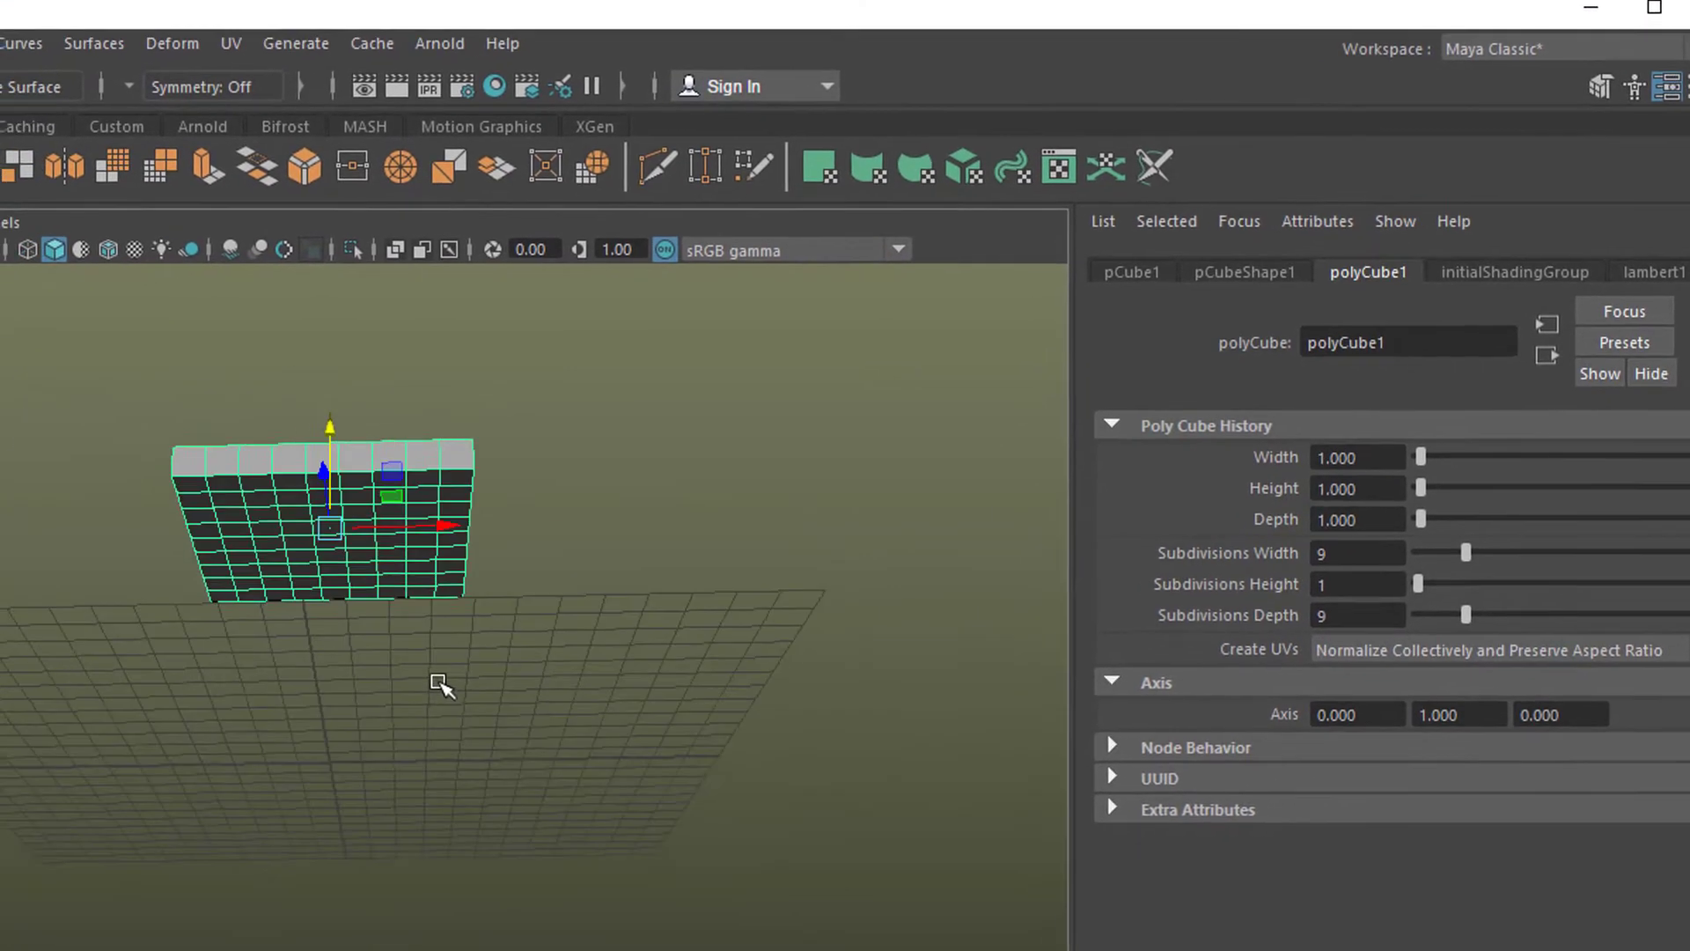
alt+right_drag(164, 935, 714, 860)
alt+drag(975, 806, 781, 474)
right_click(781, 474)
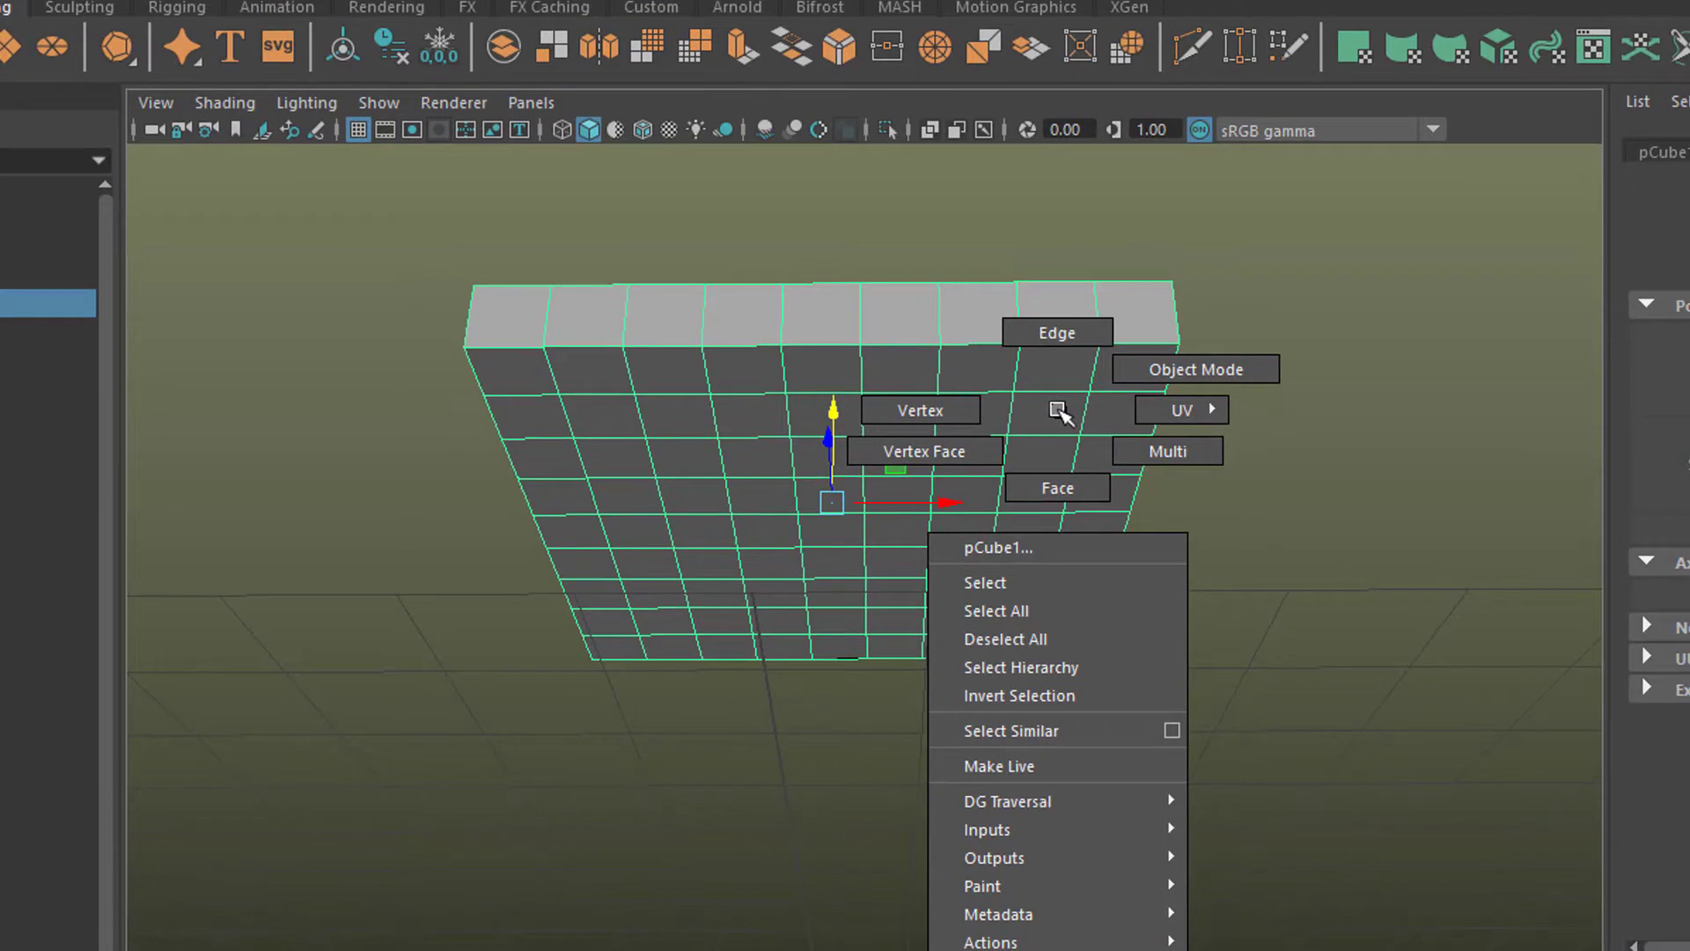
click(1057, 487)
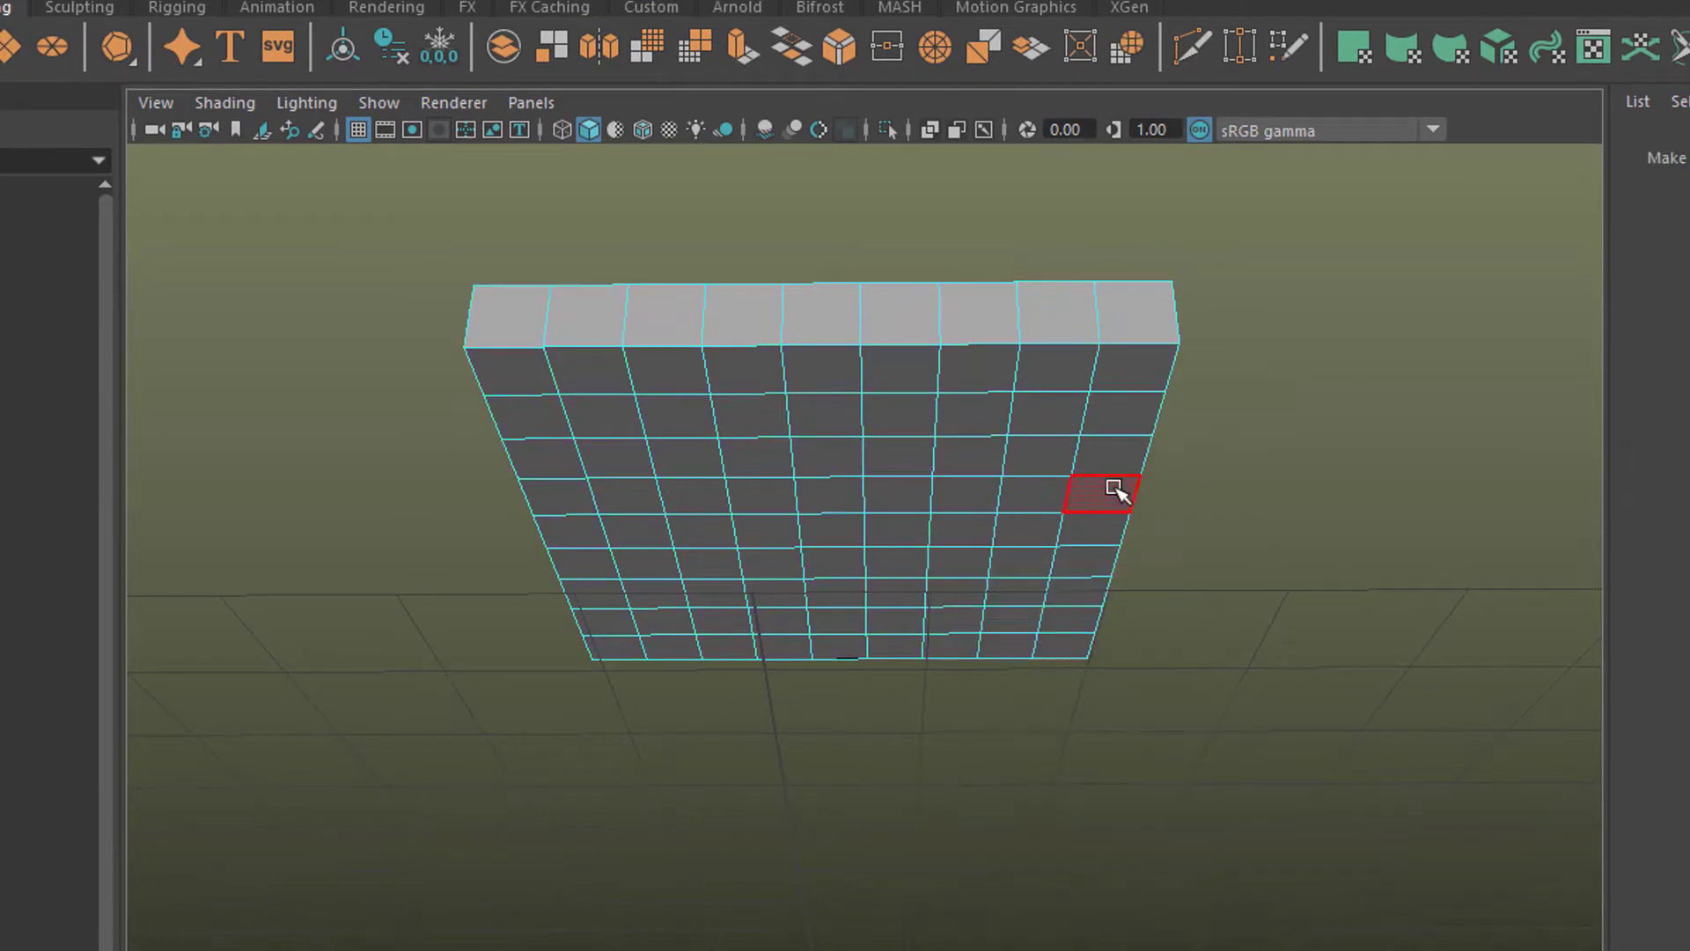
click(1048, 425)
shift+click(598, 422)
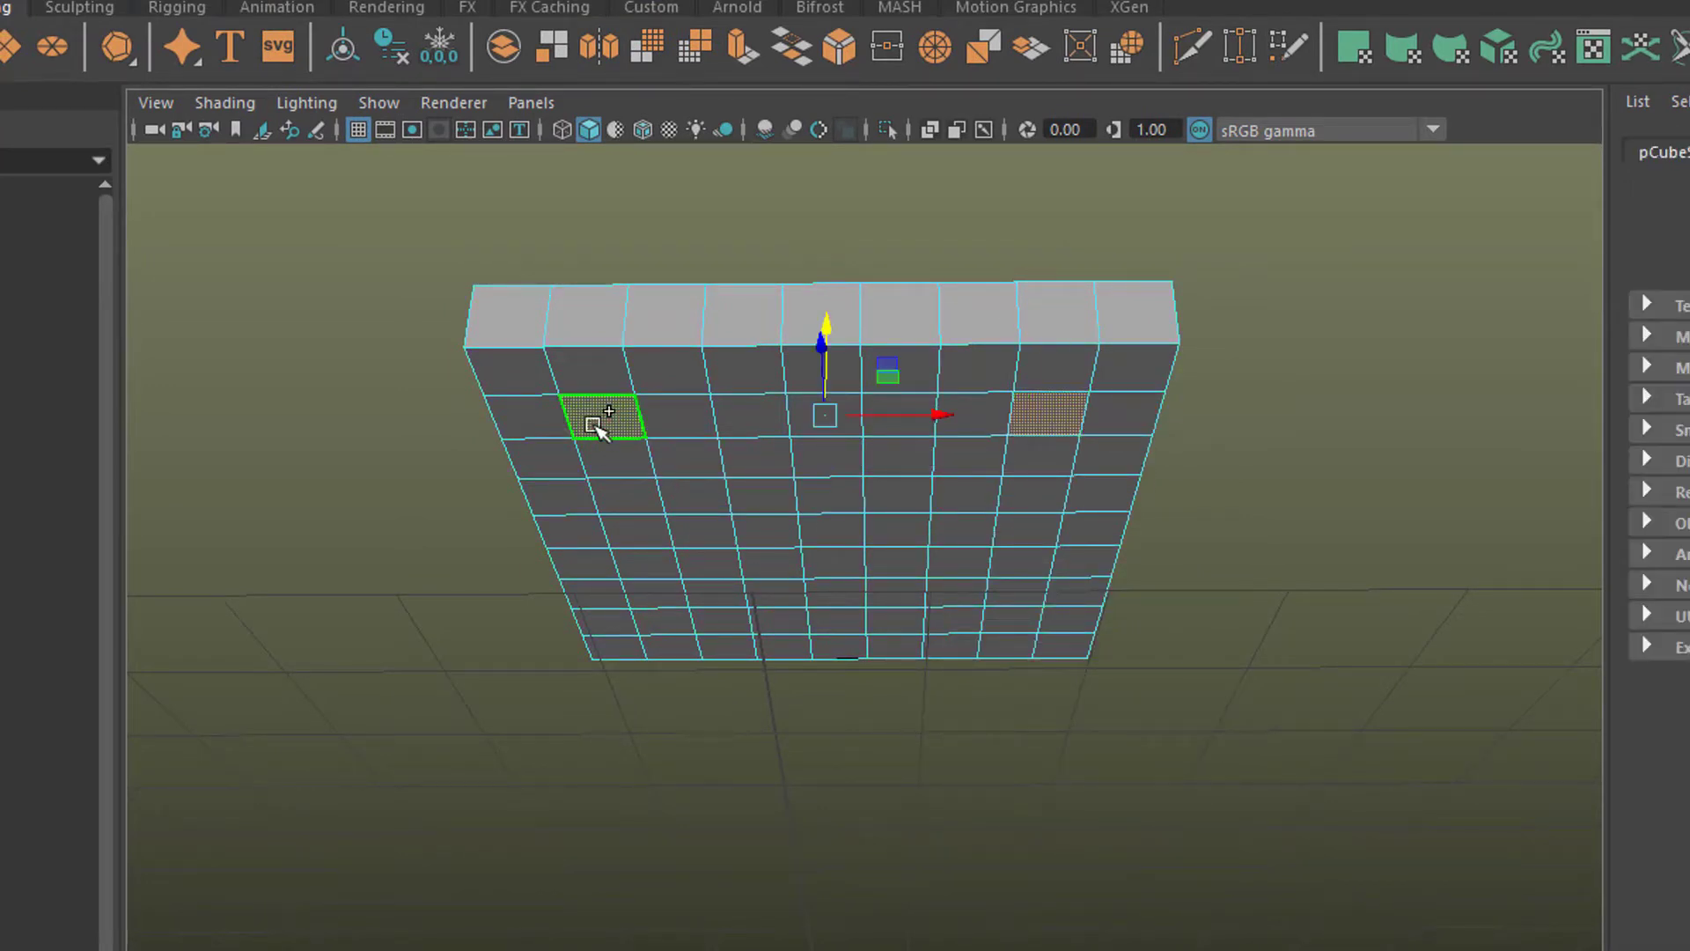
shift+click(663, 622)
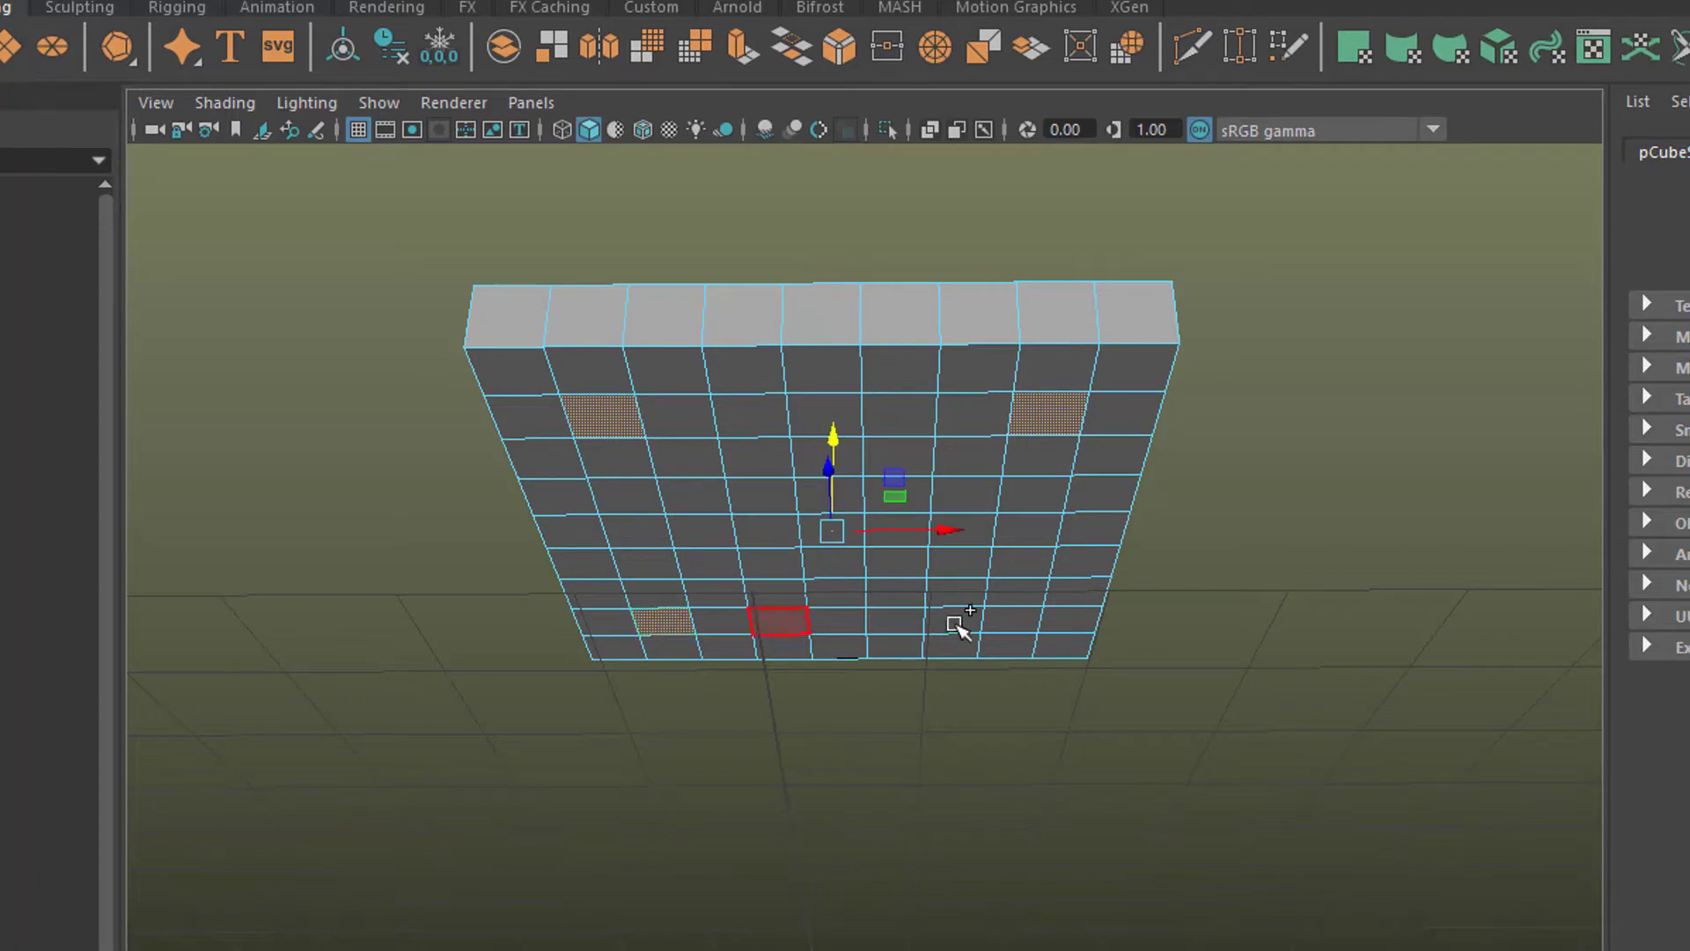
shift+click(1012, 618)
Step: Extrude the four selected underside faces downward repeatedly to form table legs with five segments each
alt+drag(1275, 694, 1234, 780)
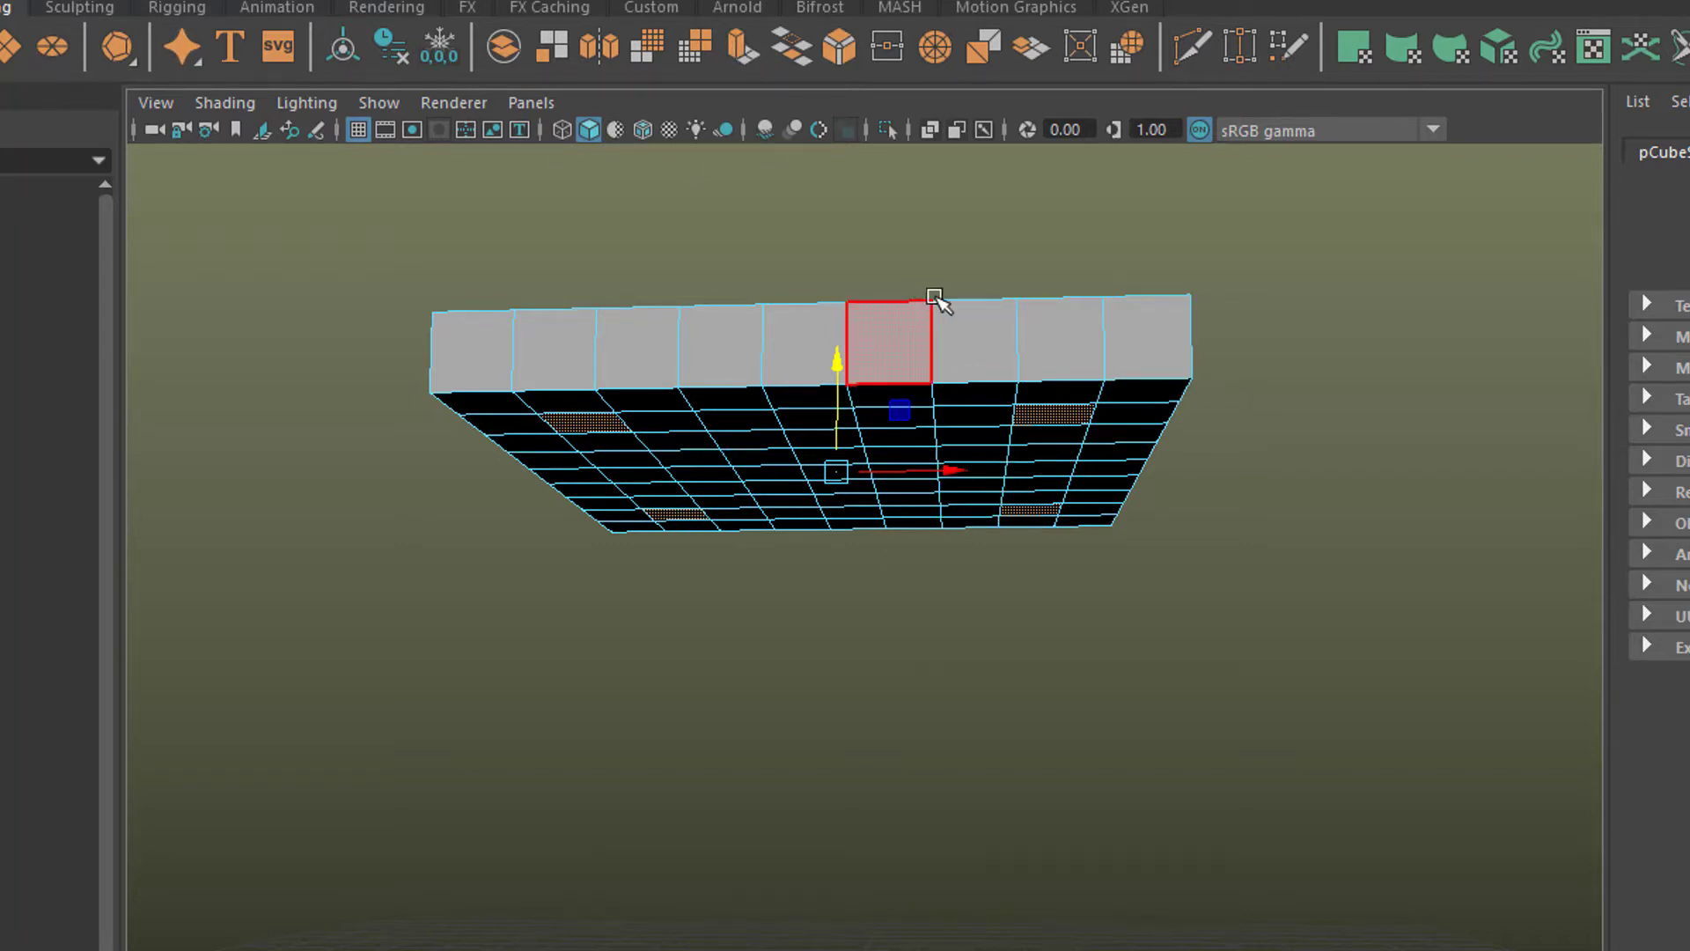
click(739, 49)
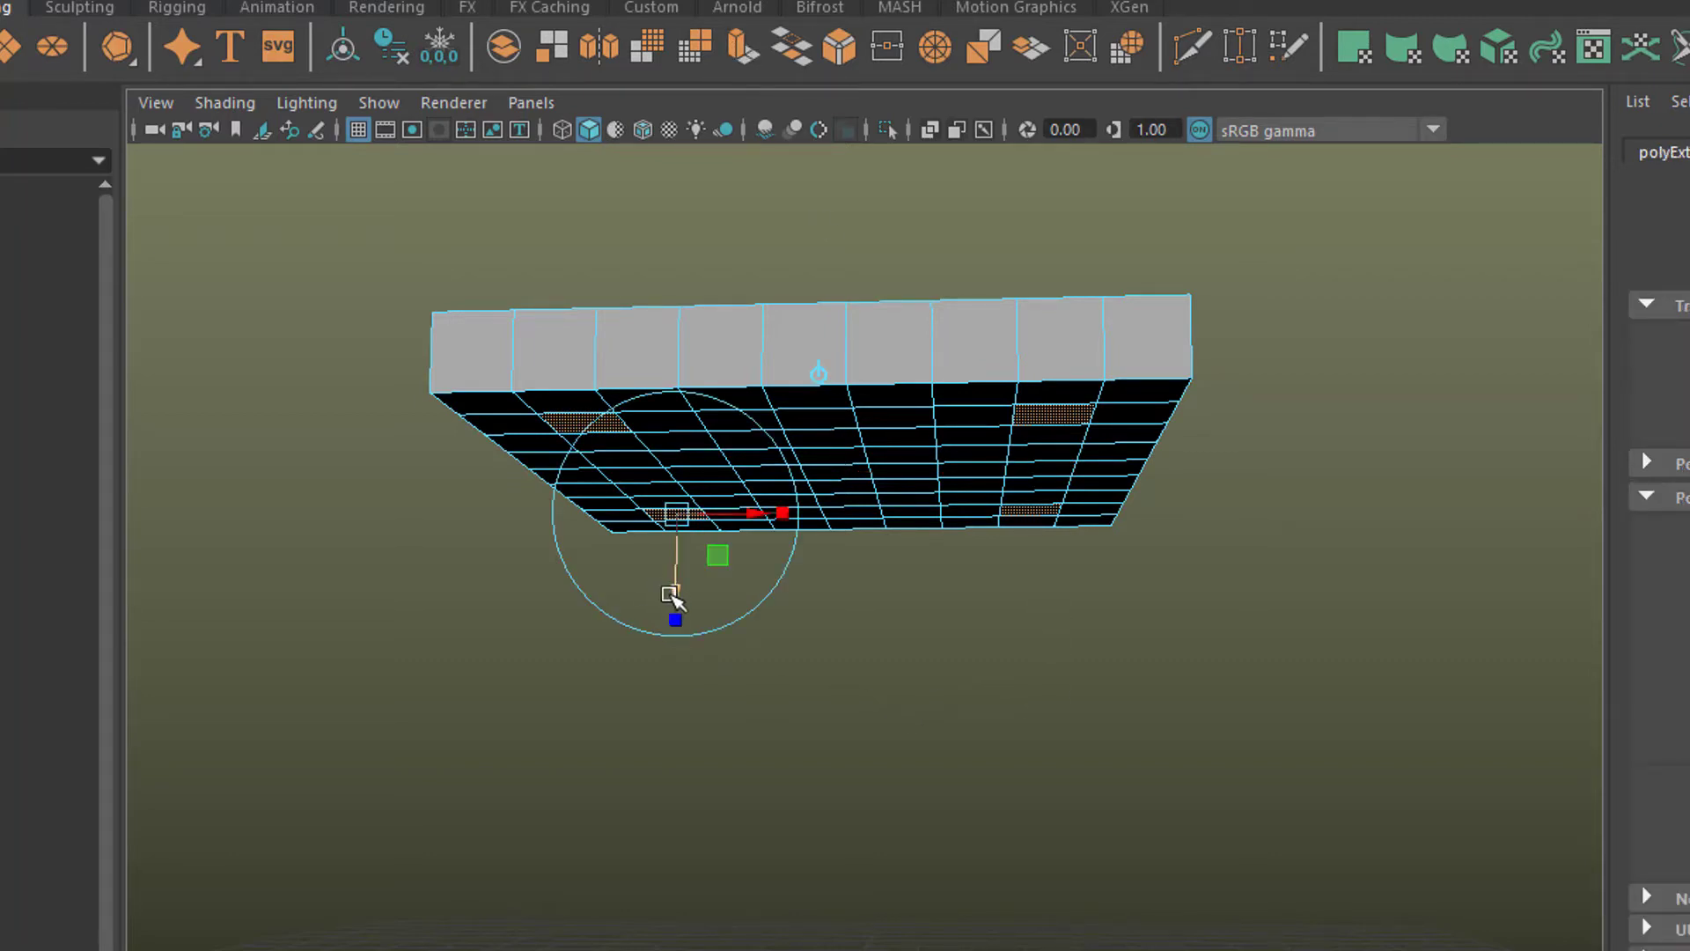
drag(676, 619, 675, 656)
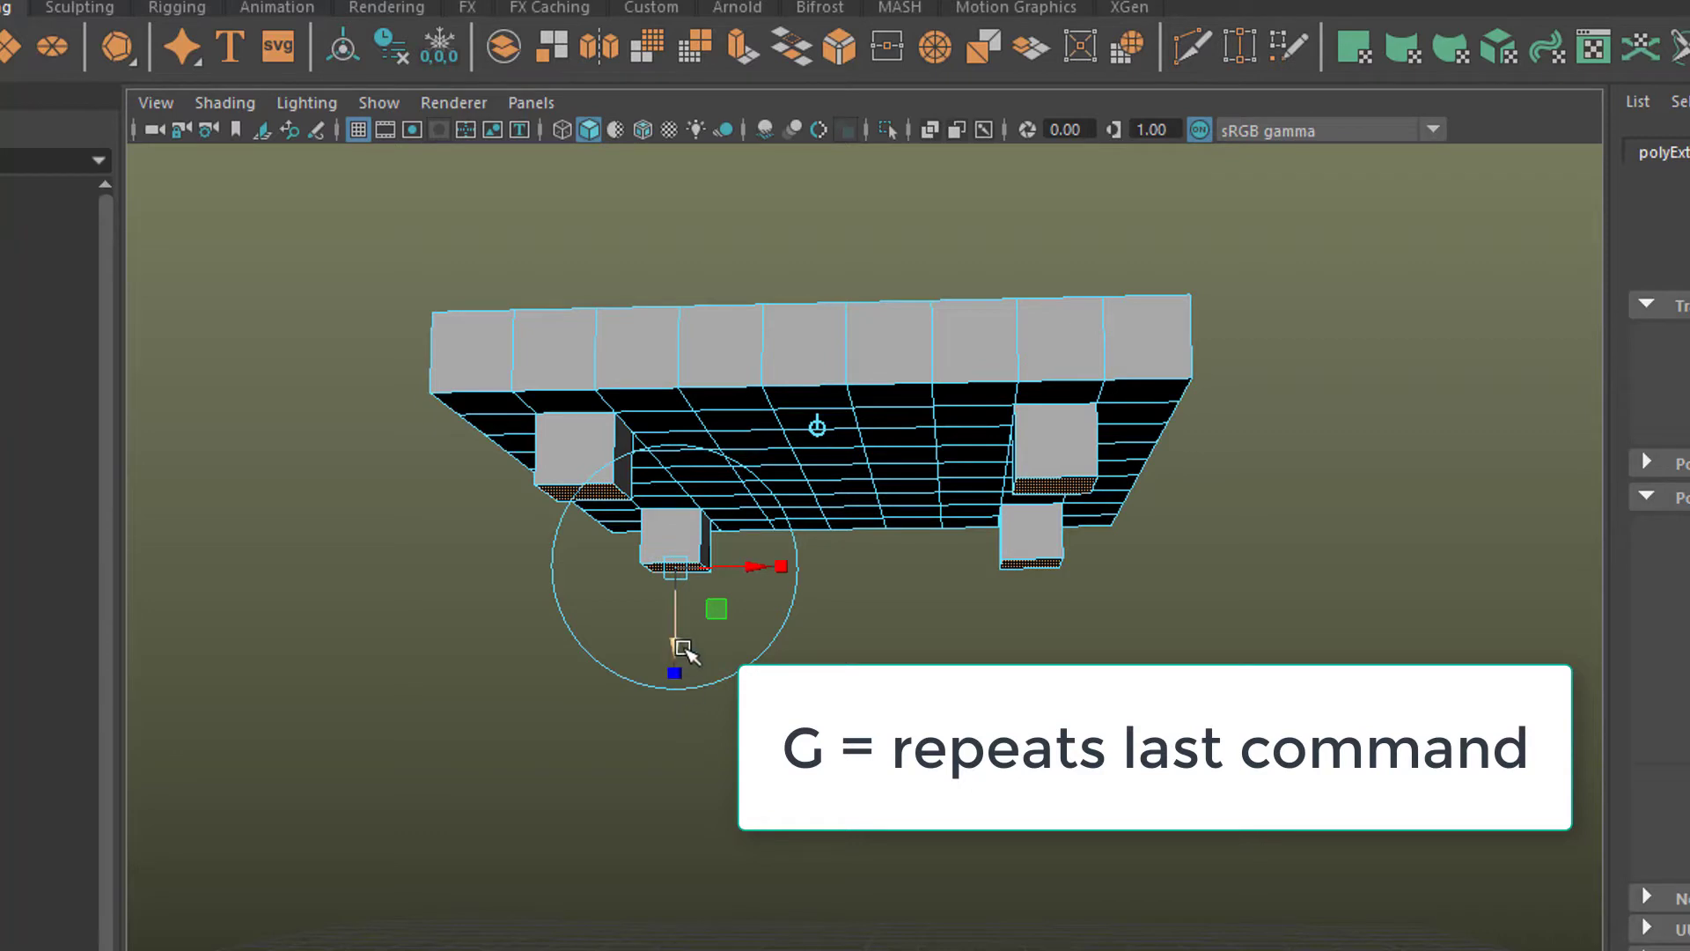
drag(685, 673, 676, 924)
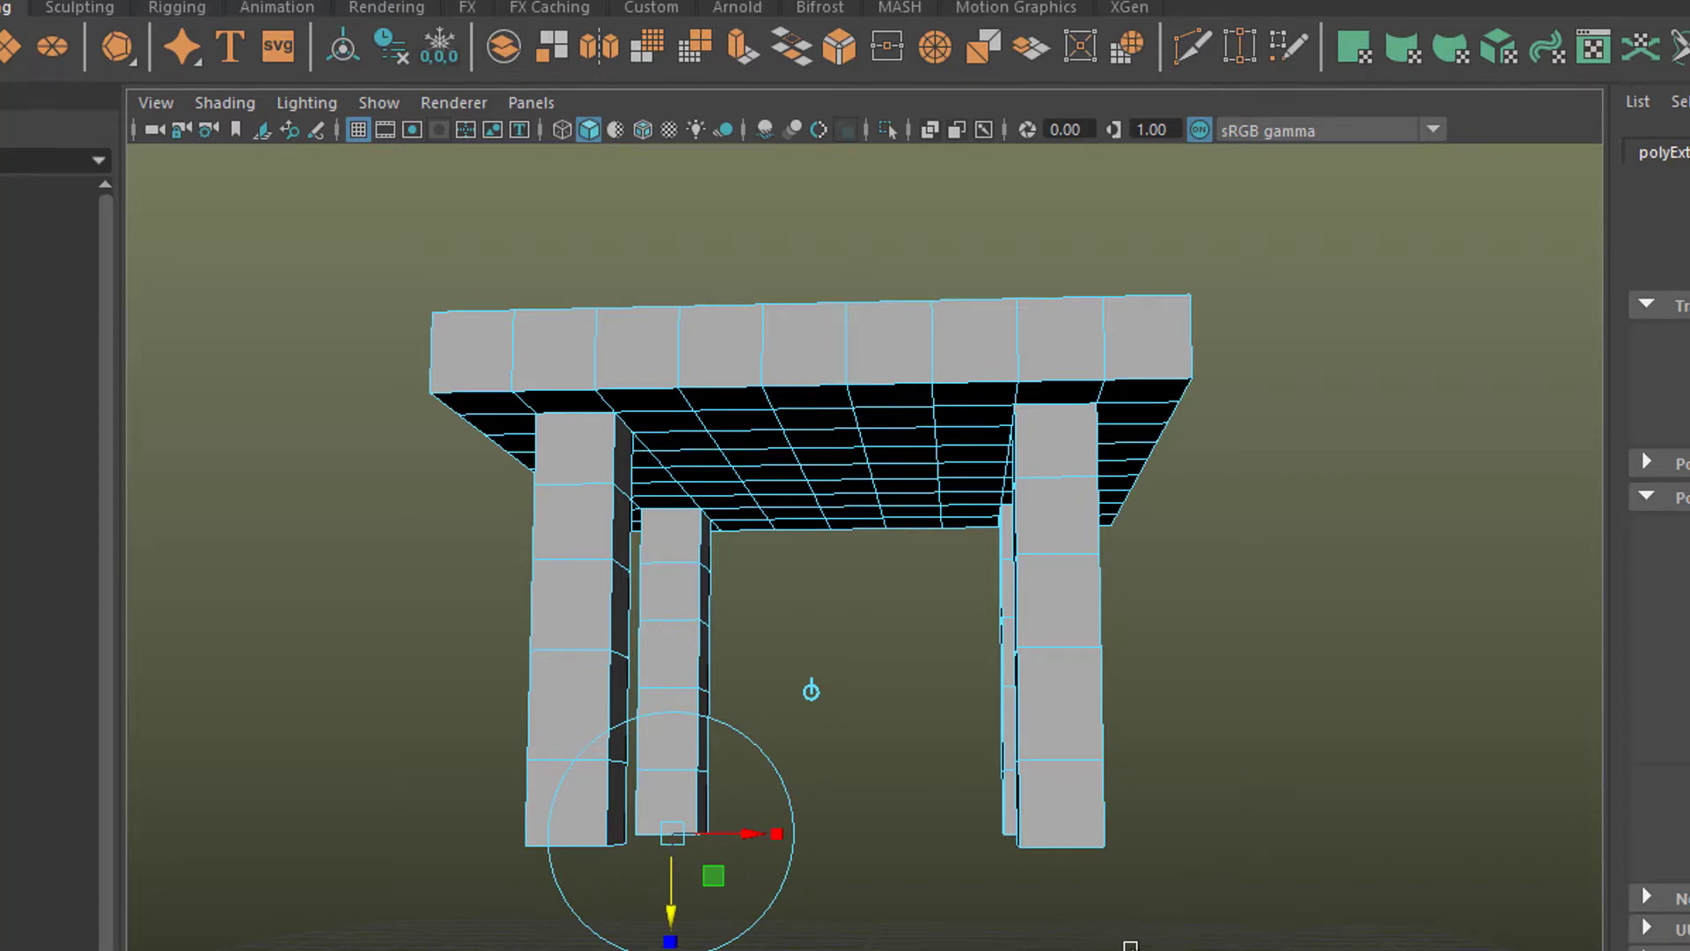
Step: Switch the table mesh from face editing back to object mode
mouse_move(1130, 945)
alt+mouse_down()
mouse_move(1132, 910)
mouse_move(1102, 916)
mouse_move(1162, 942)
alt+mouse_up()
alt+right_drag(1162, 942, 759, 769)
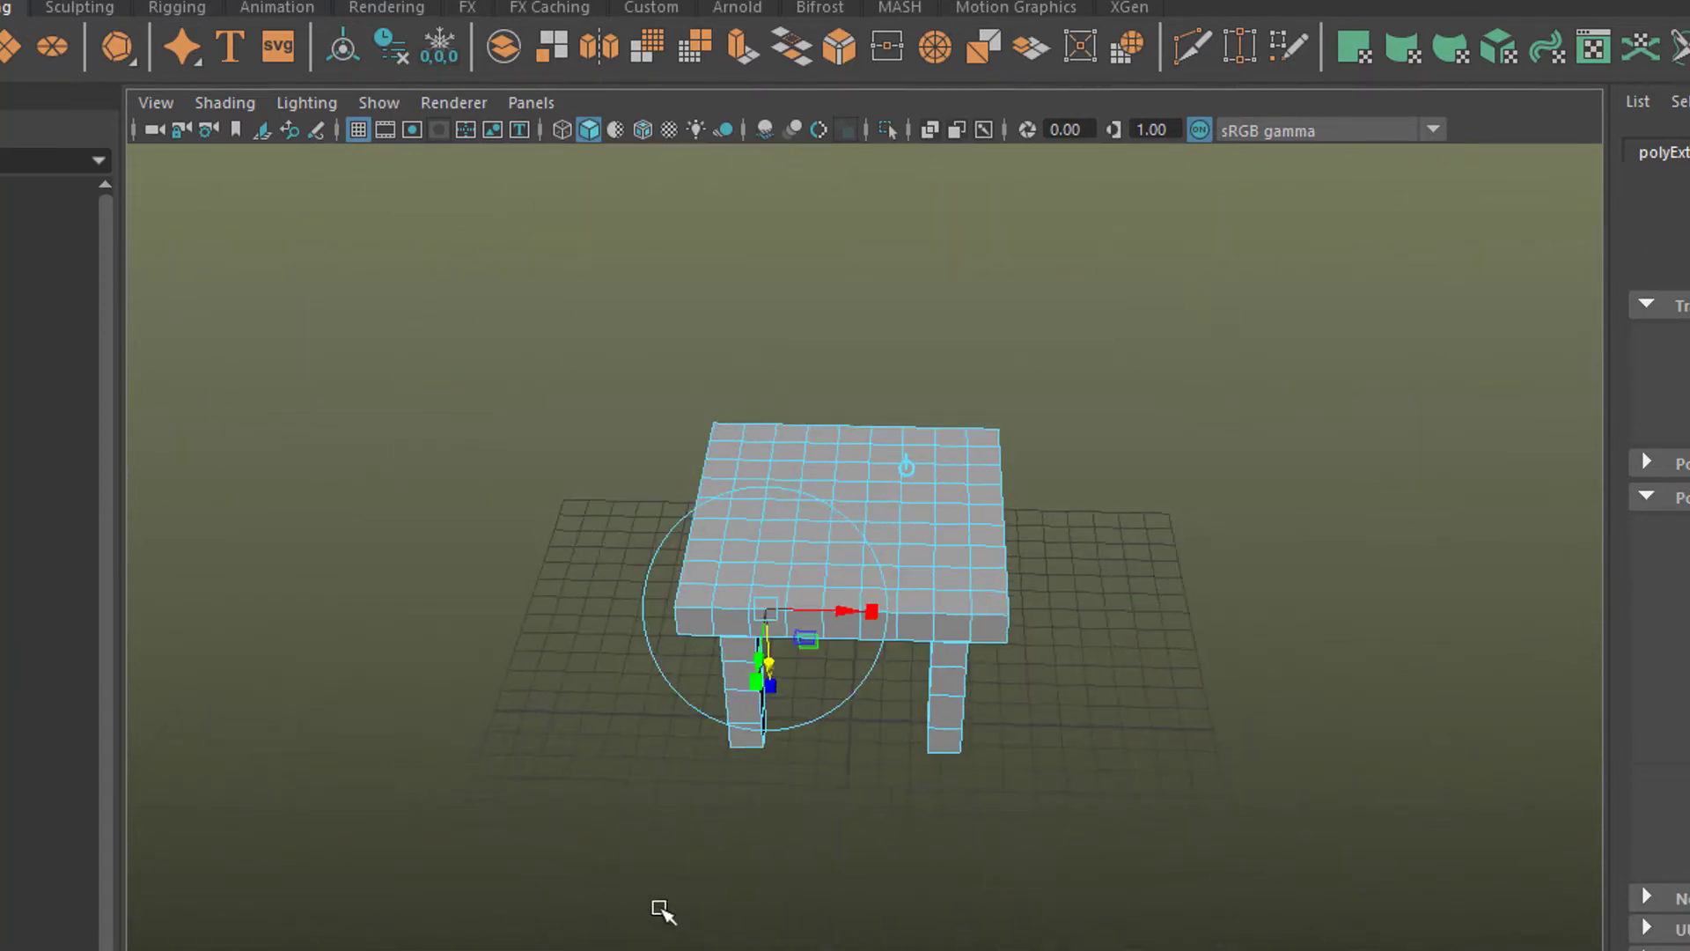
right_drag(852, 453, 917, 408)
alt+drag(917, 409, 936, 717)
alt+right_drag(935, 716, 1173, 760)
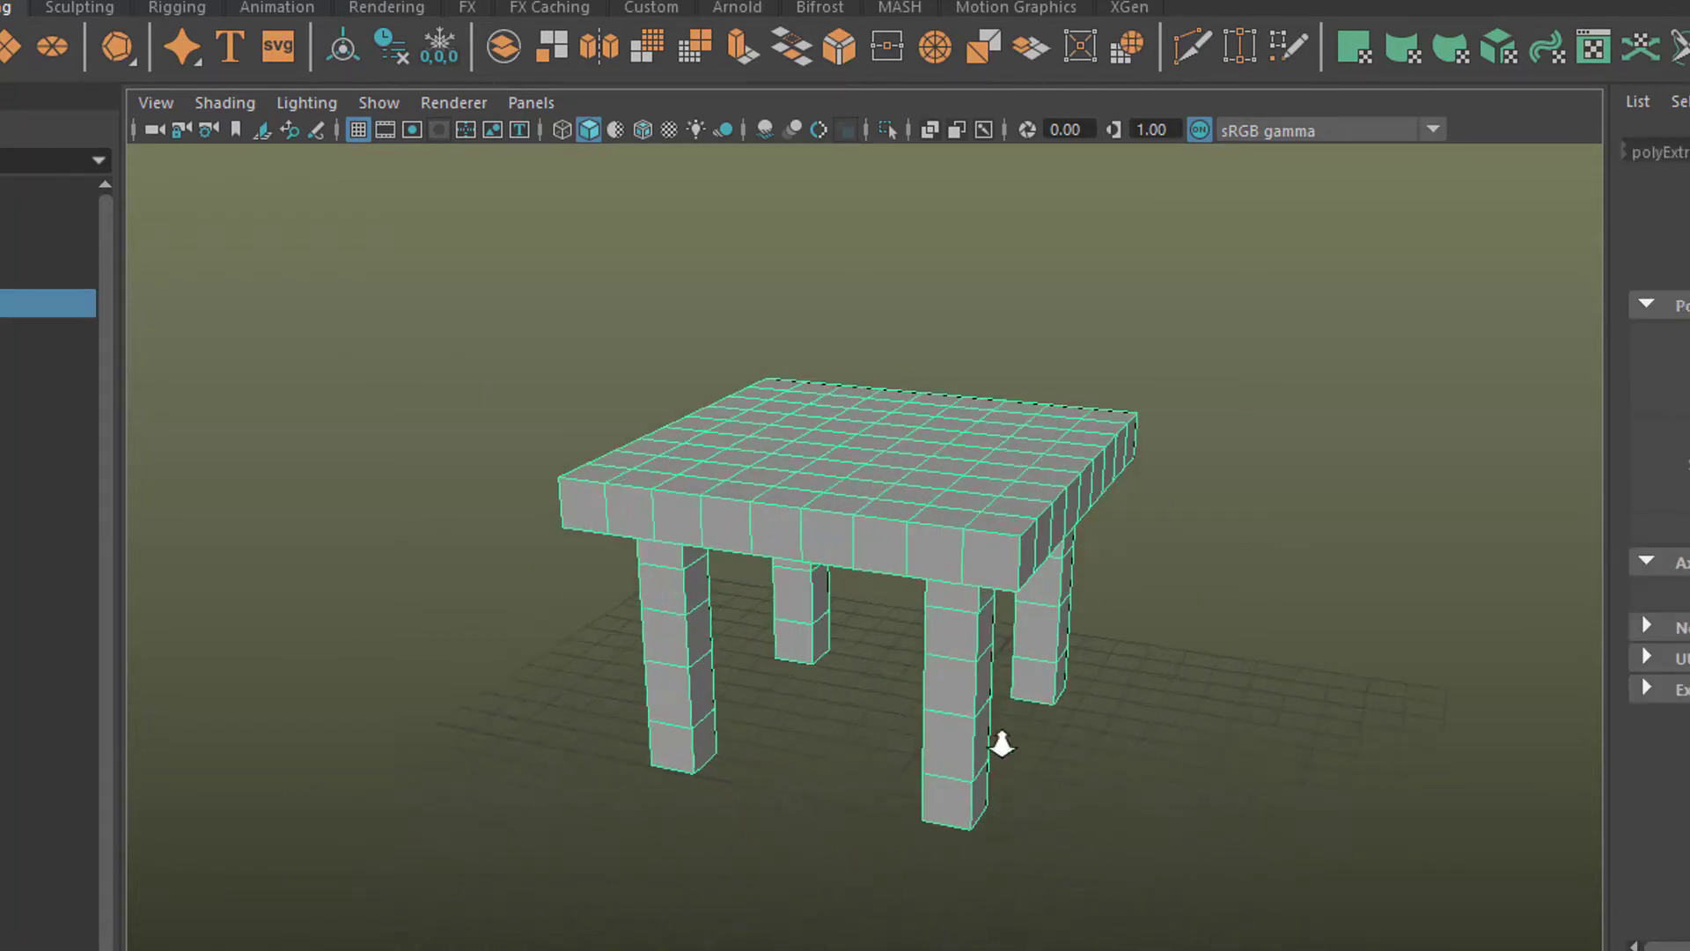
Step: Apply a nonlinear Squash deformer to the whole table
mouse_move(1174, 759)
alt+mouse_down()
mouse_move(1181, 775)
mouse_move(1214, 698)
mouse_move(1075, 646)
mouse_move(1108, 775)
mouse_move(1227, 766)
mouse_move(1214, 747)
mouse_move(1204, 766)
mouse_move(1187, 757)
alt+mouse_up()
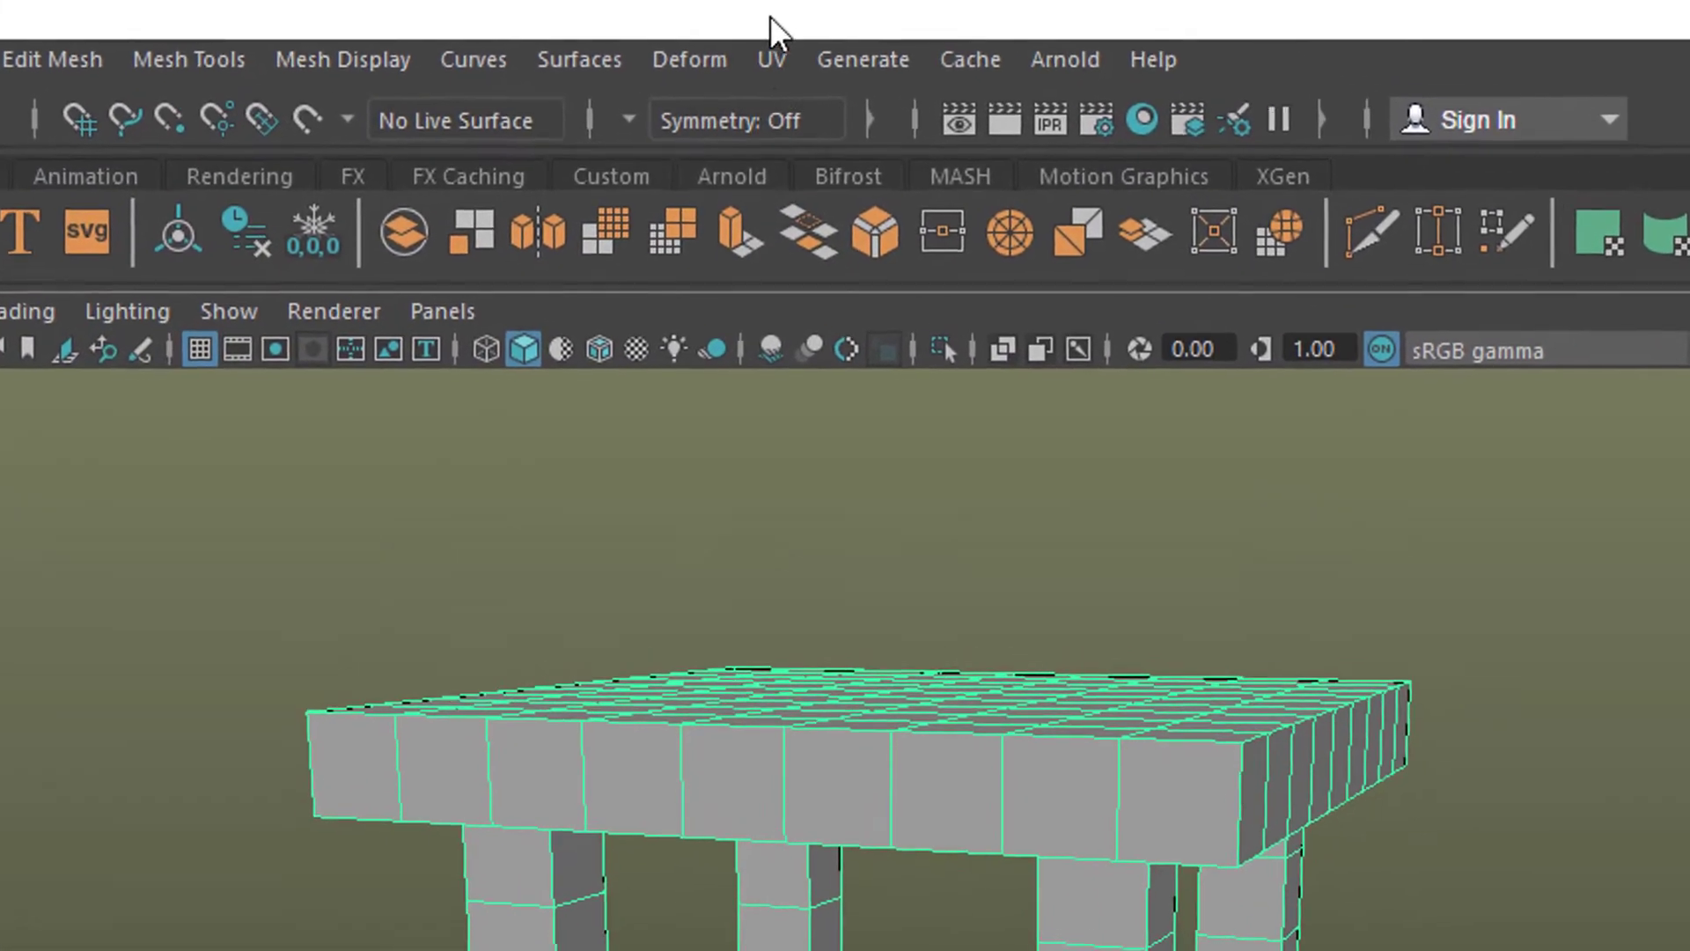
click(668, 63)
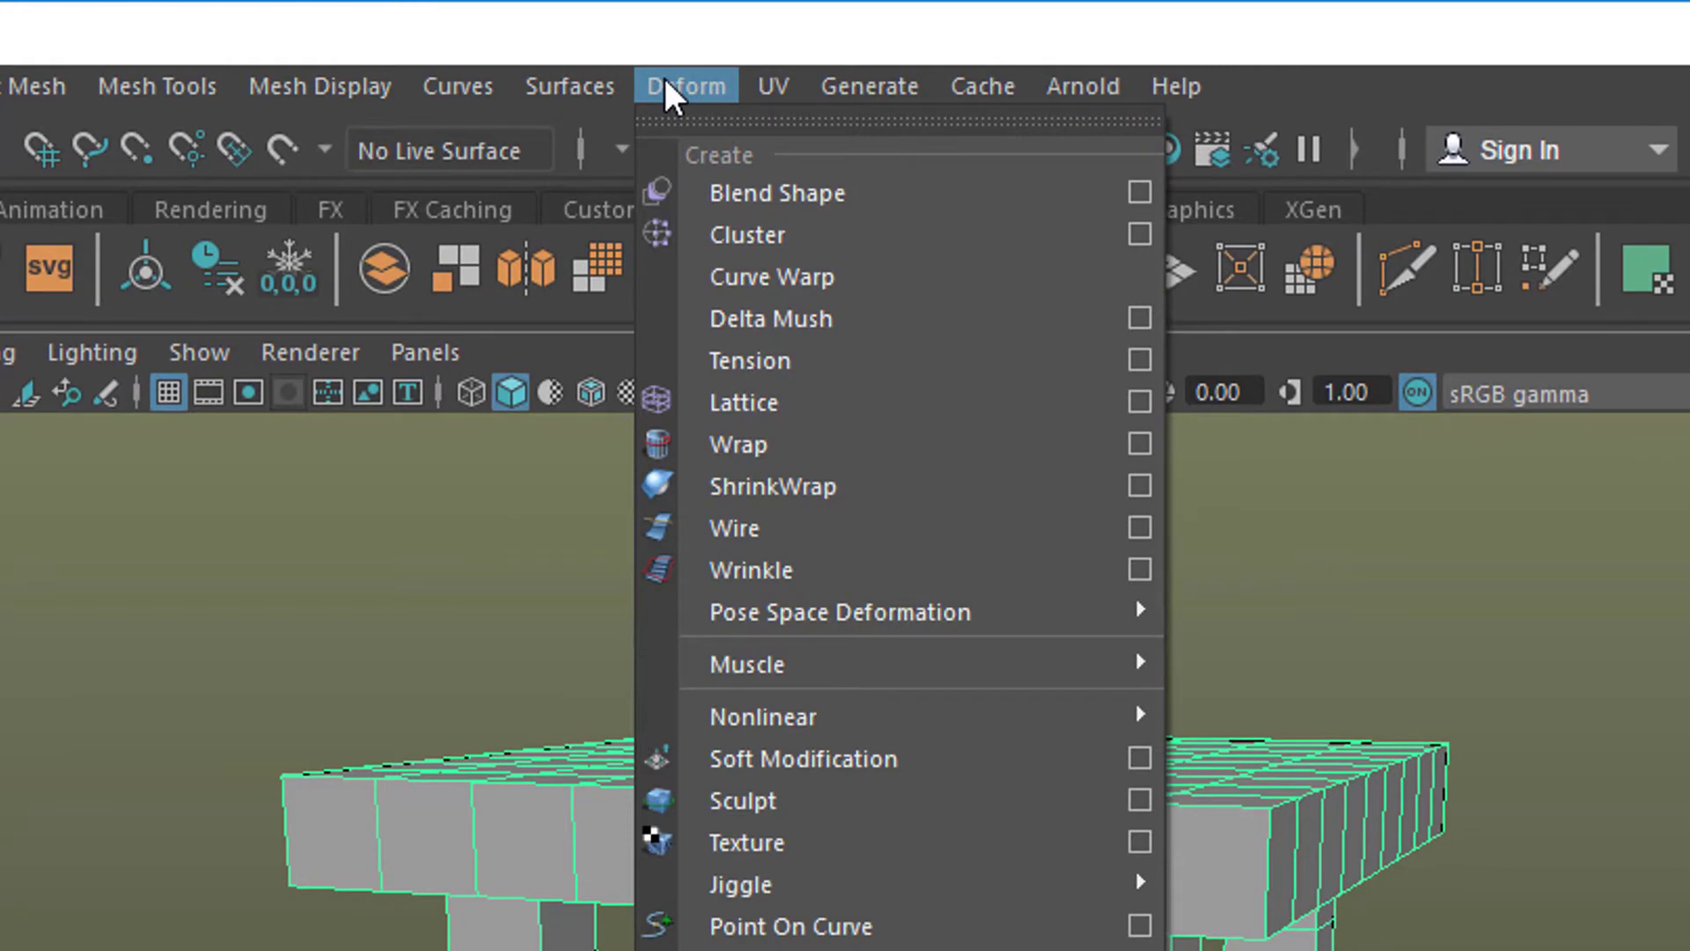
mouse_move(830, 716)
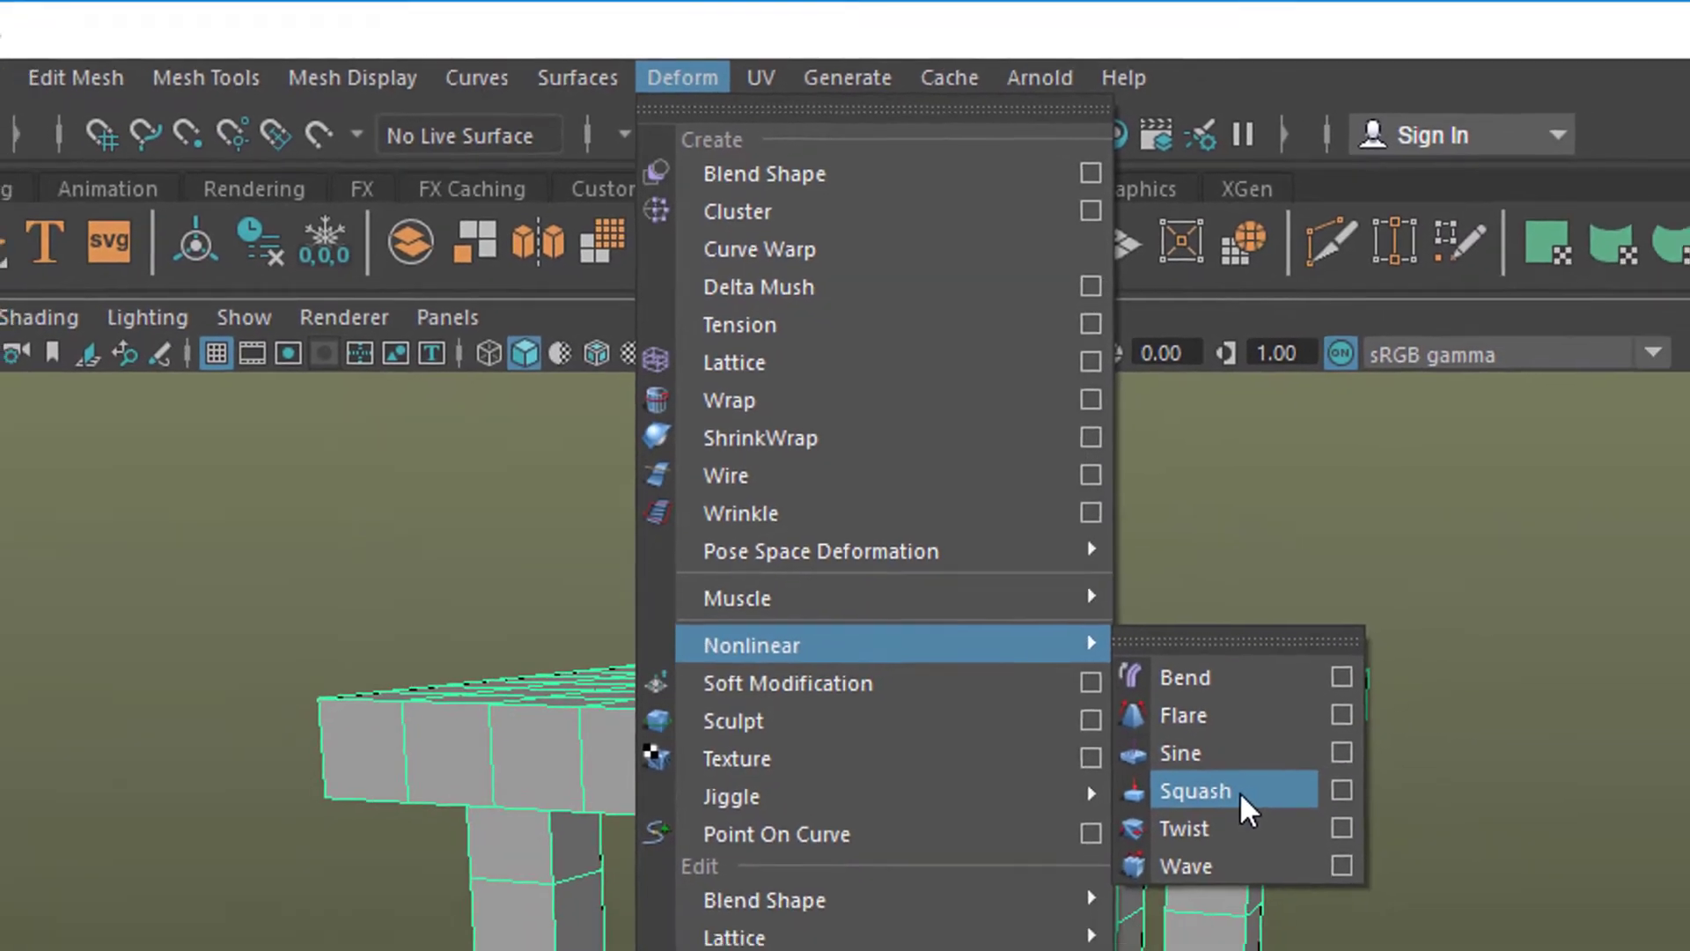
click(1239, 790)
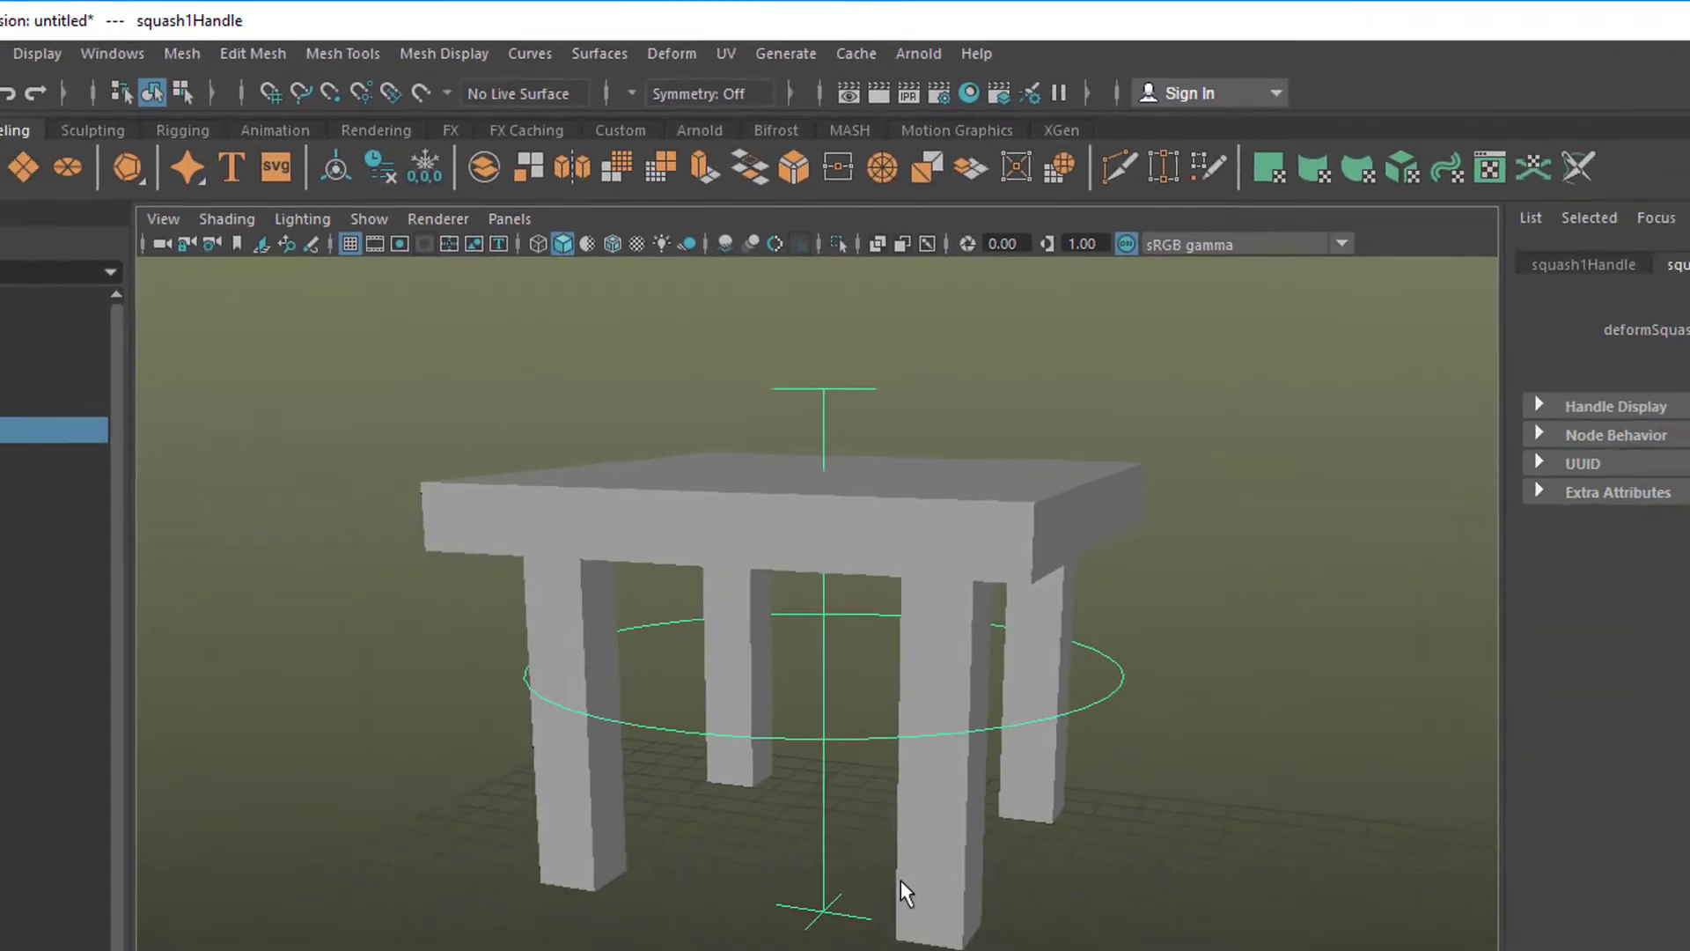
alt+drag(898, 875, 833, 820)
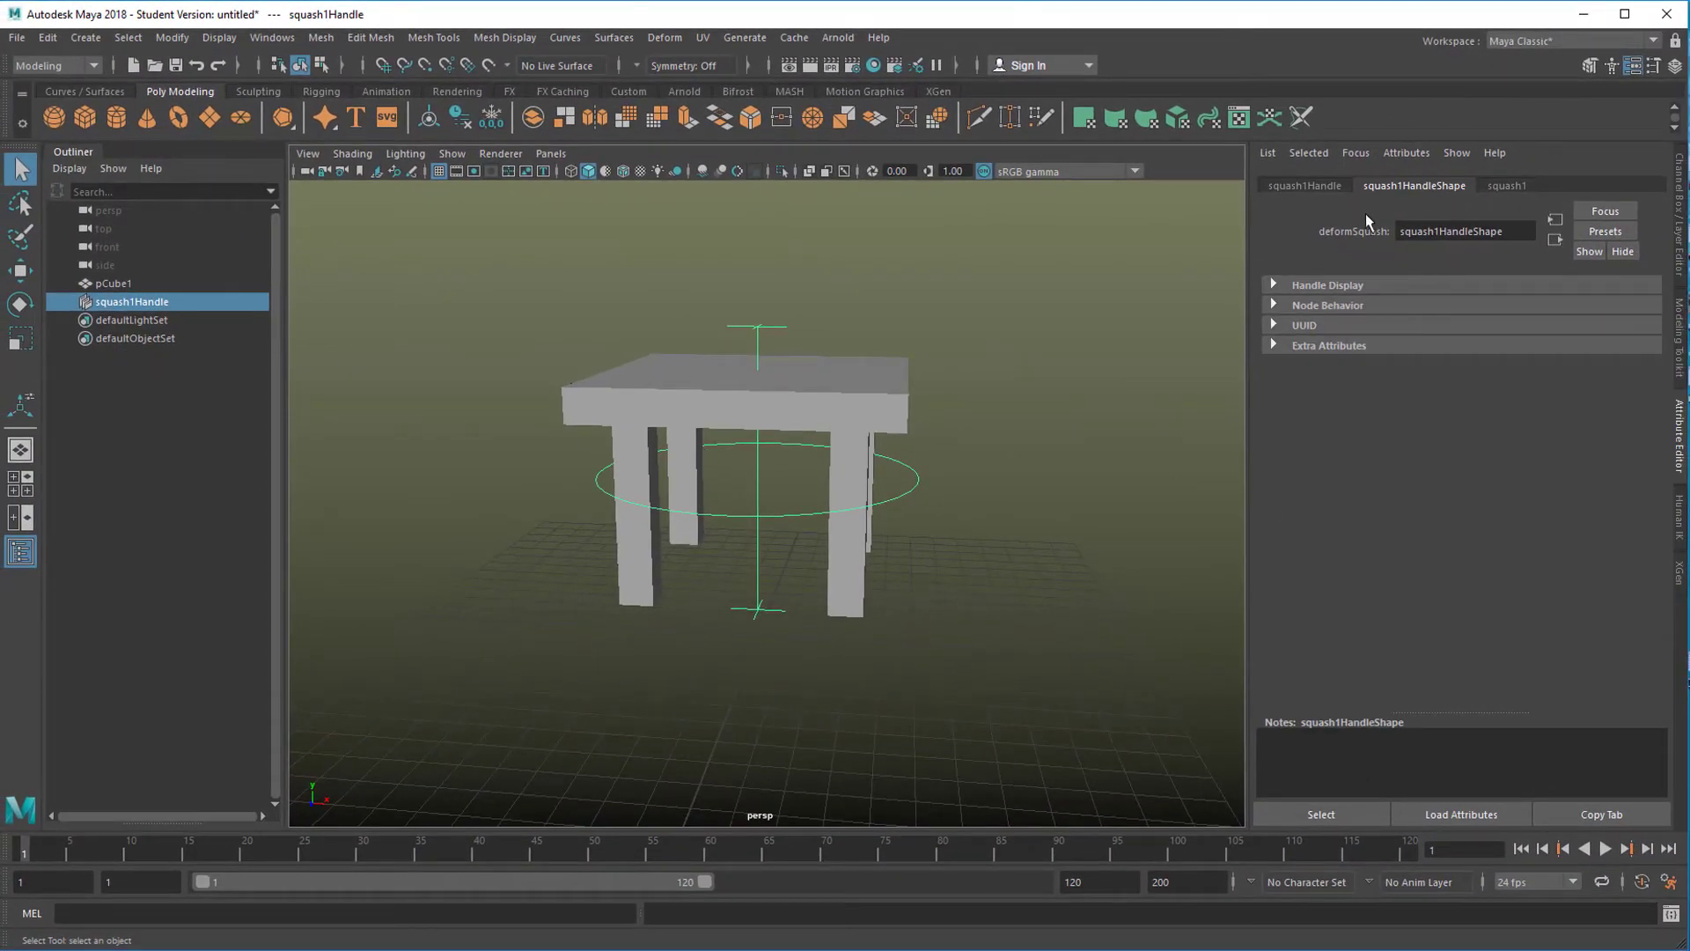
Step: Vary the Squash deformer's Factor between negative and positive values, leaving it at 0.103
click(1512, 183)
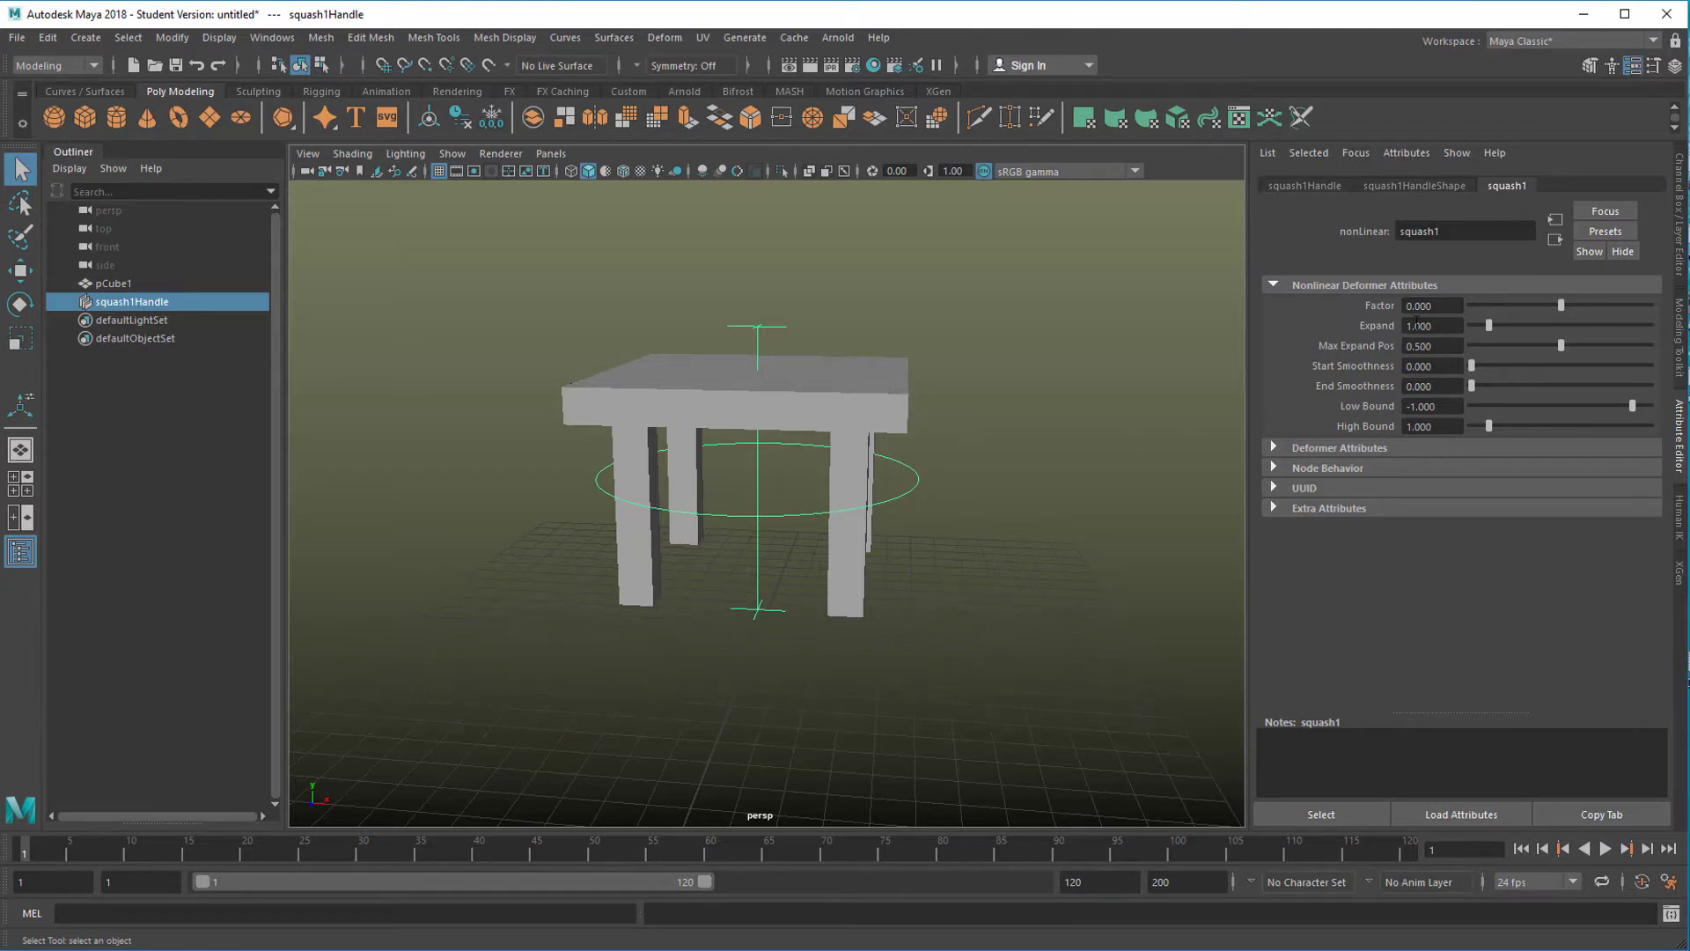
drag(1562, 310, 1558, 316)
alt+drag(1049, 541, 1045, 536)
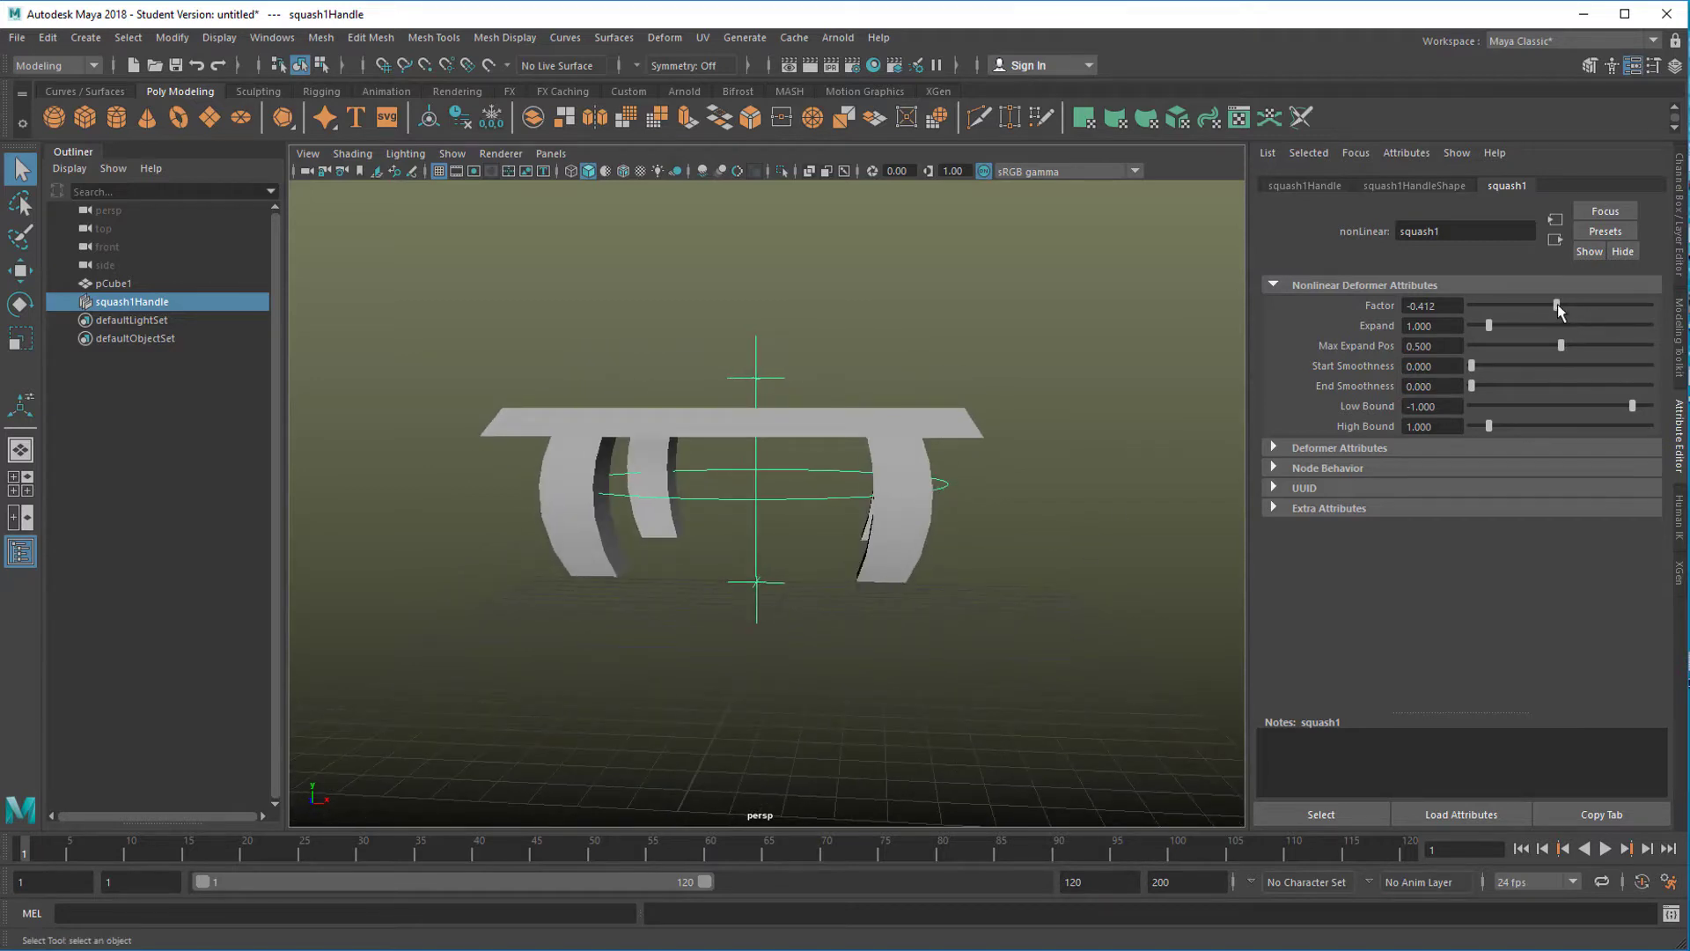
drag(1557, 310, 1567, 310)
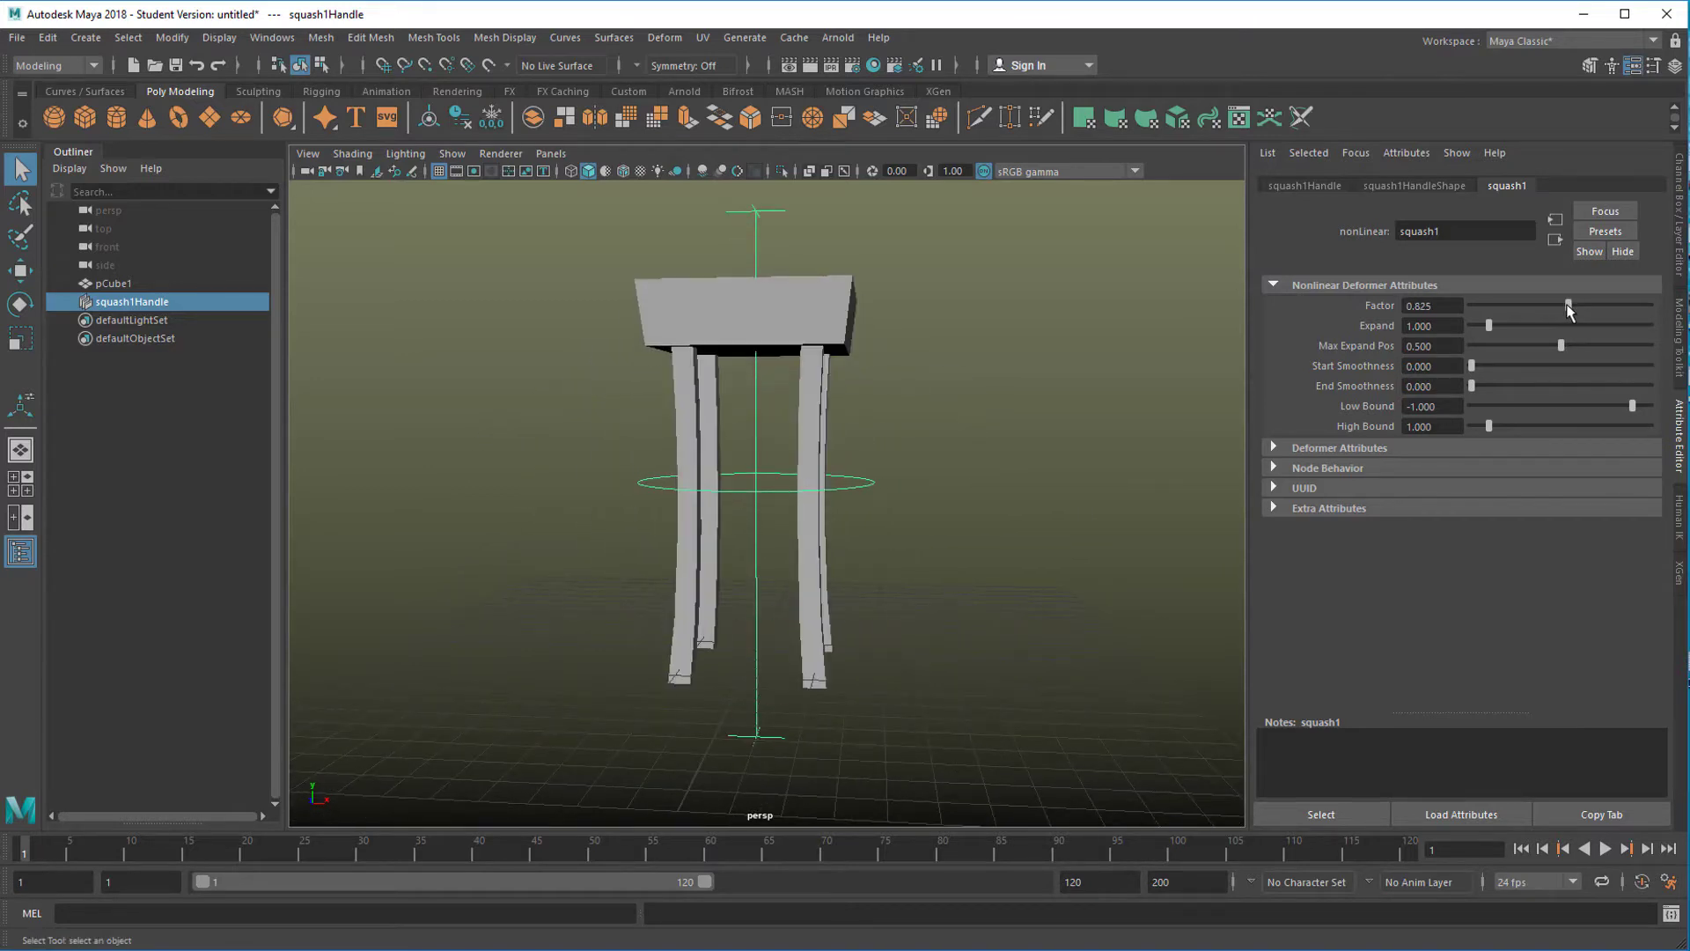
drag(1567, 310, 1562, 315)
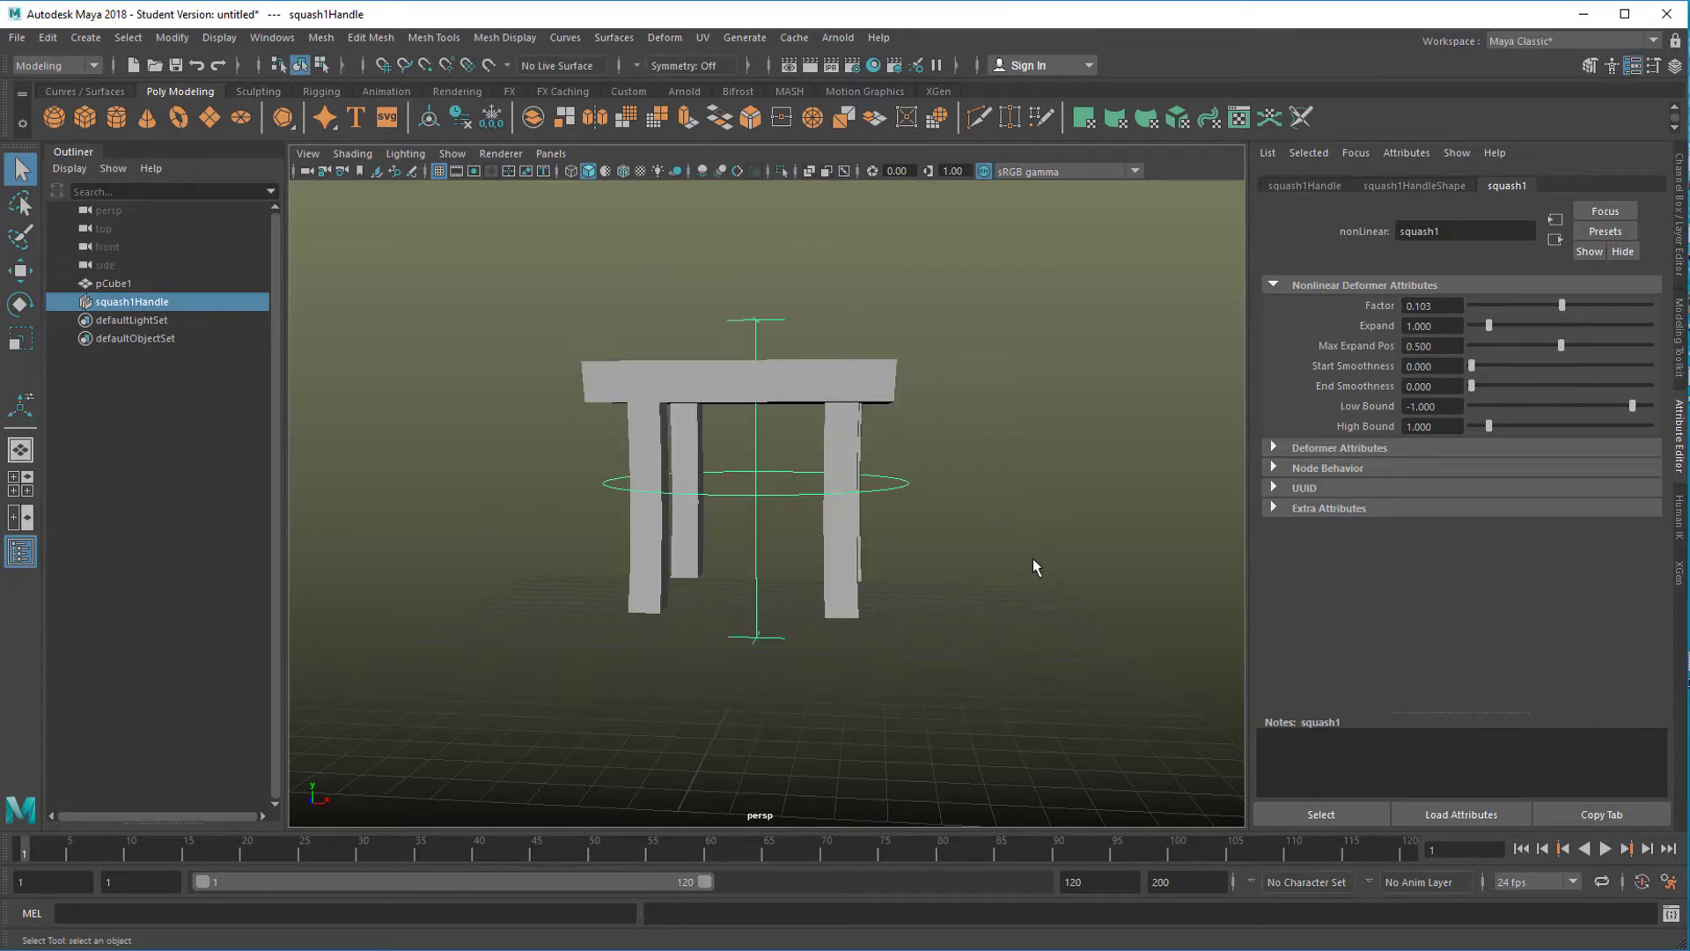
Step: Rotate the squash handle slightly so the table deforms along a tilted axis
key(e)
mouse_move(794, 431)
mouse_down()
mouse_move(809, 444)
mouse_move(779, 431)
mouse_move(791, 454)
mouse_up()
alt+drag(907, 493, 907, 390)
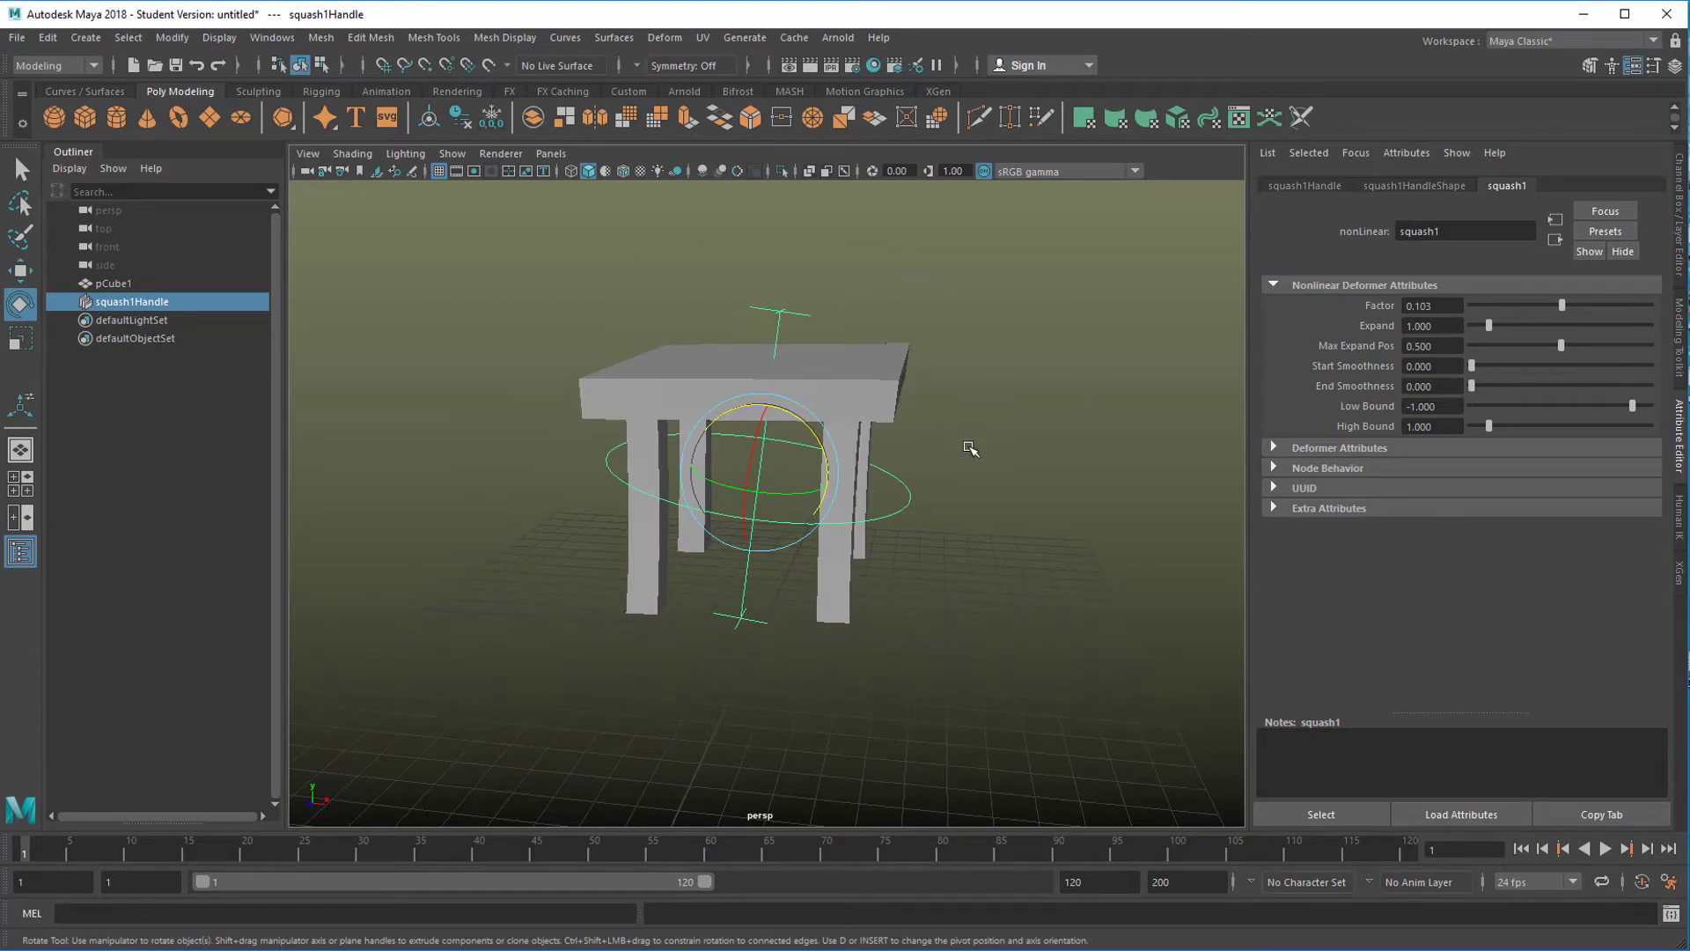
Step: Start a new scene without saving the changes to the current table scene
click(26, 38)
click(39, 59)
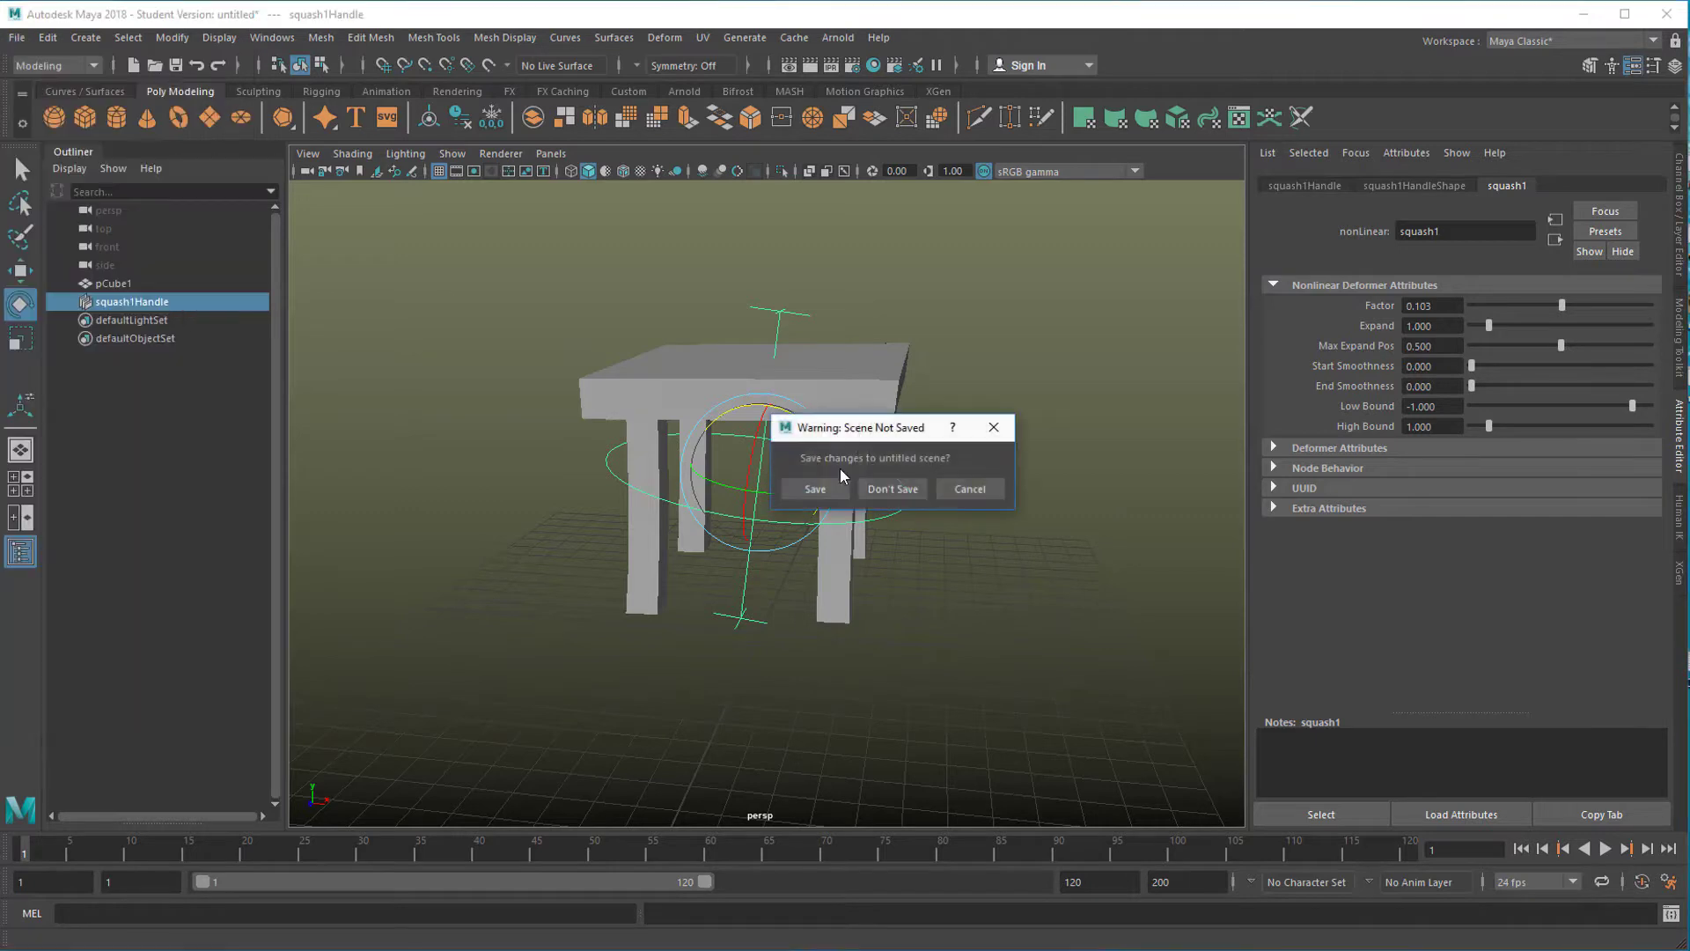
click(905, 494)
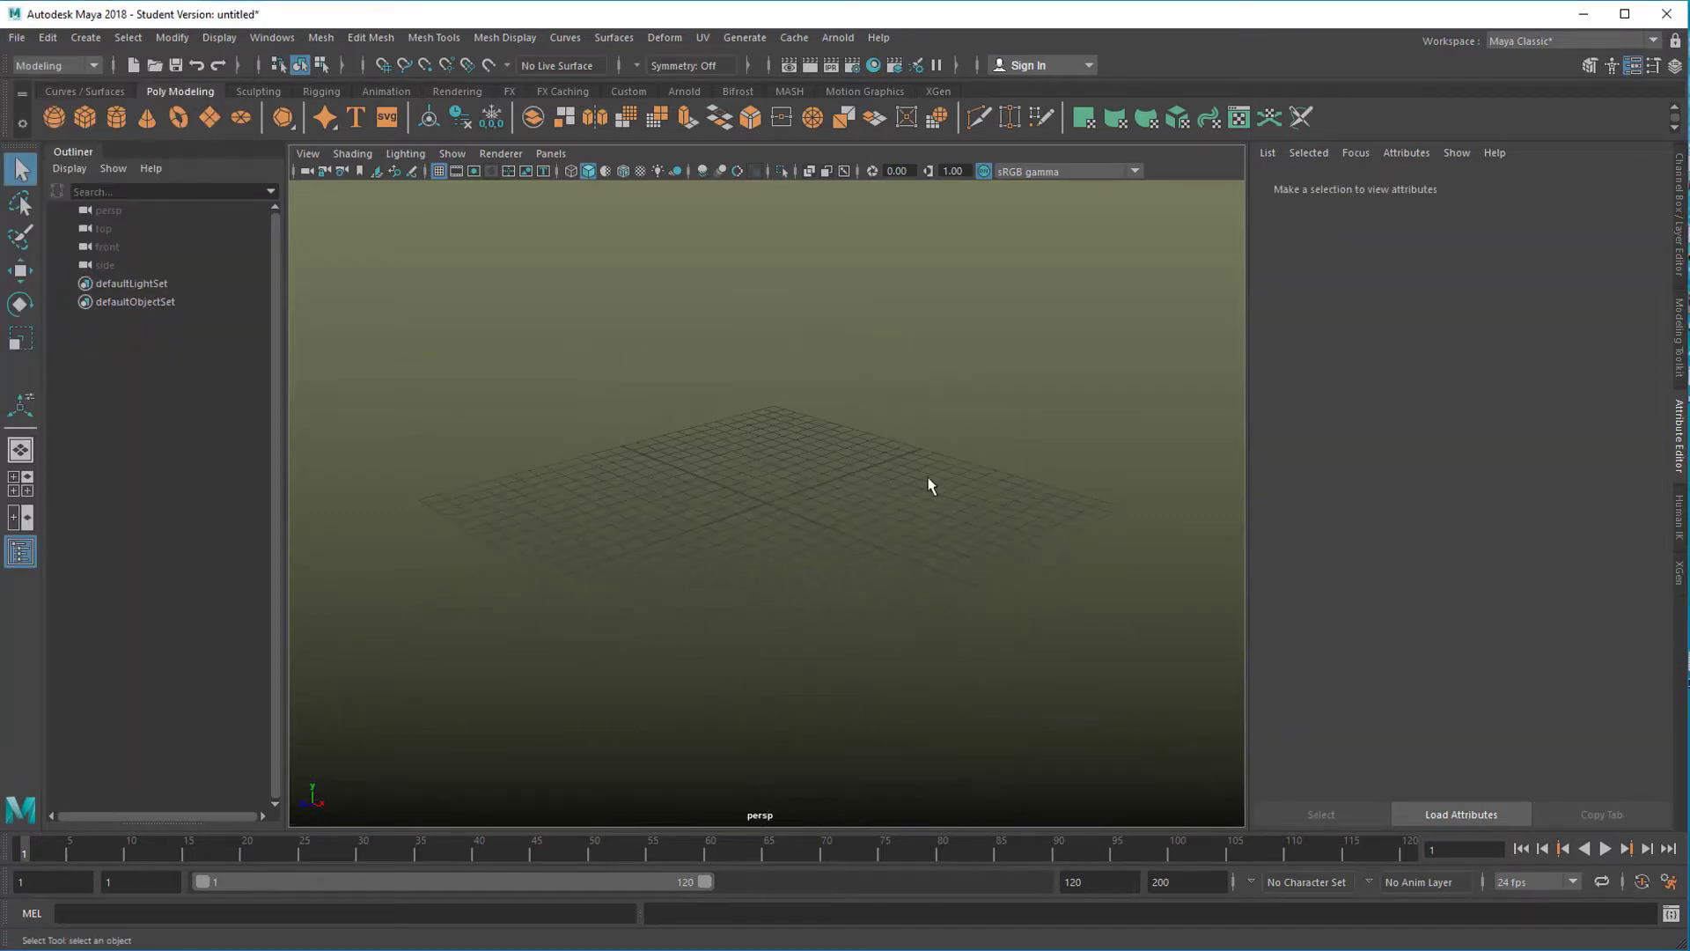
Step: Create a NURBS cube, expand its hierarchy to try selecting individual side surfaces, and reselect the whole cube group
click(85, 92)
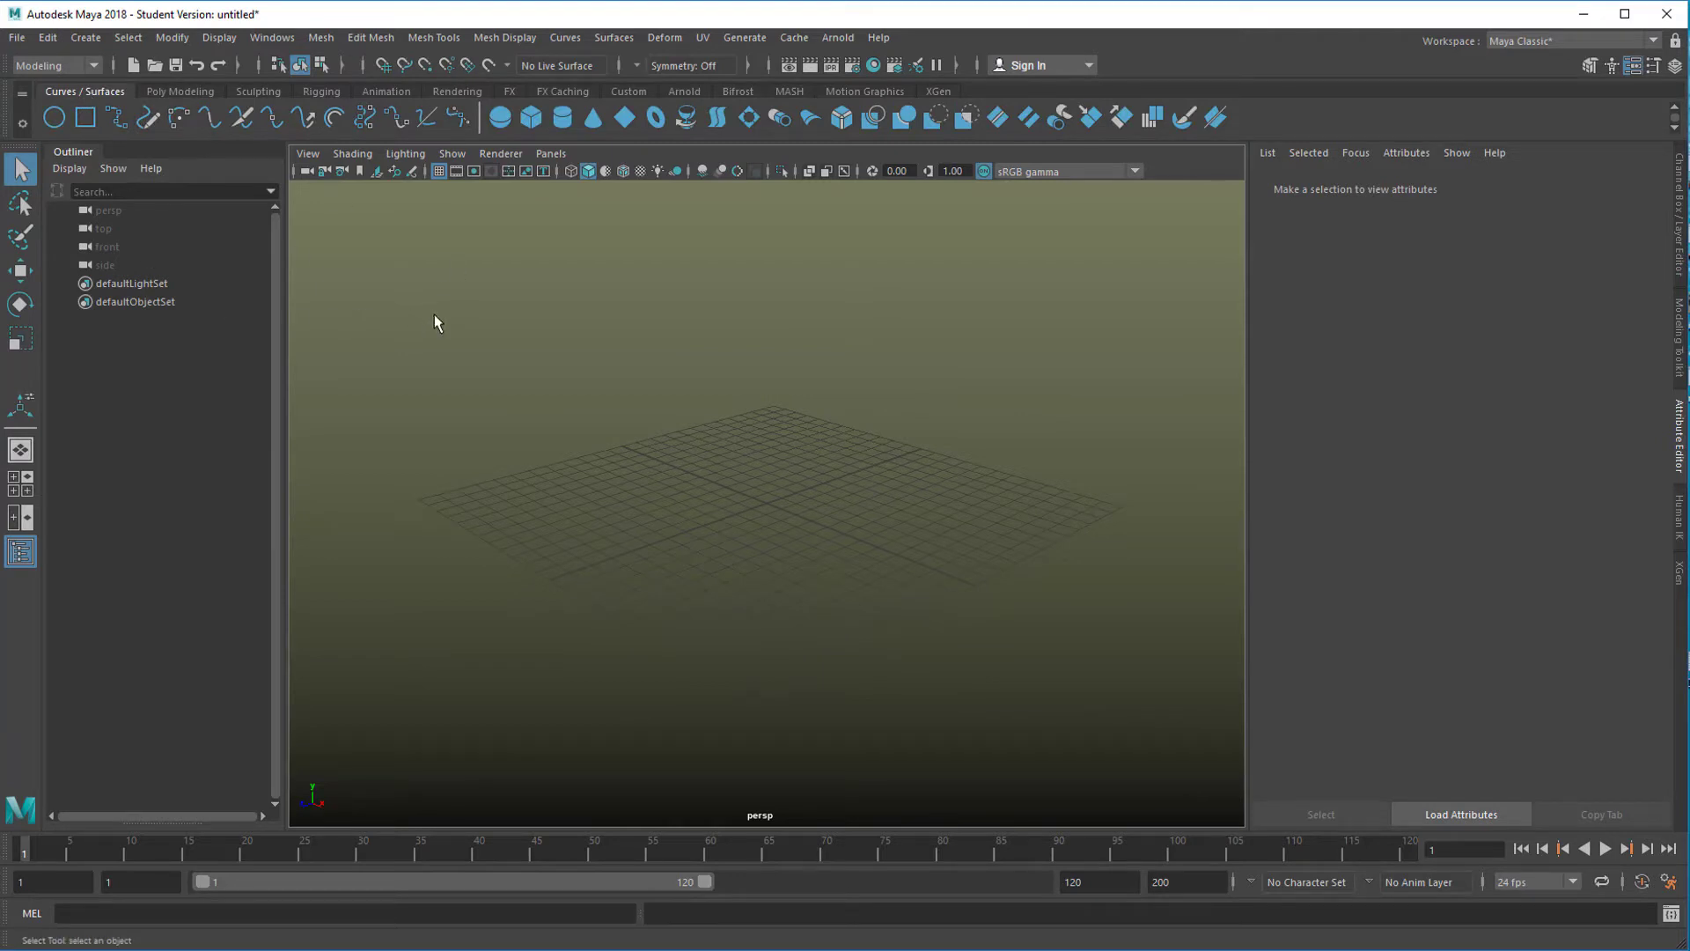
click(532, 118)
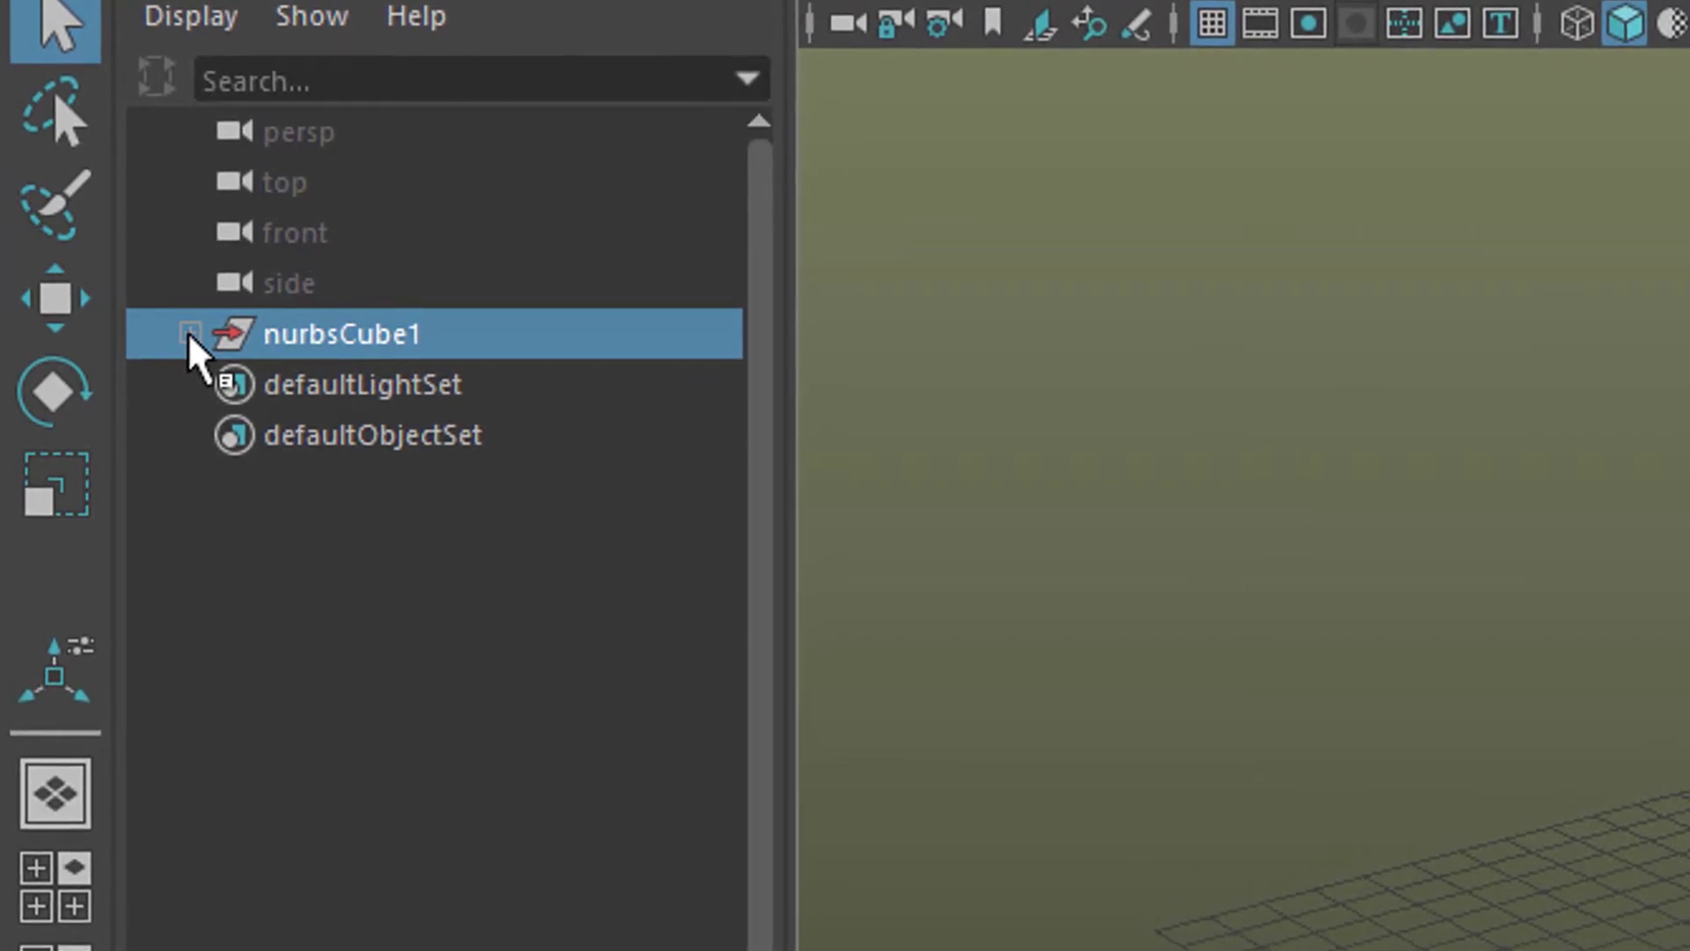
click(187, 331)
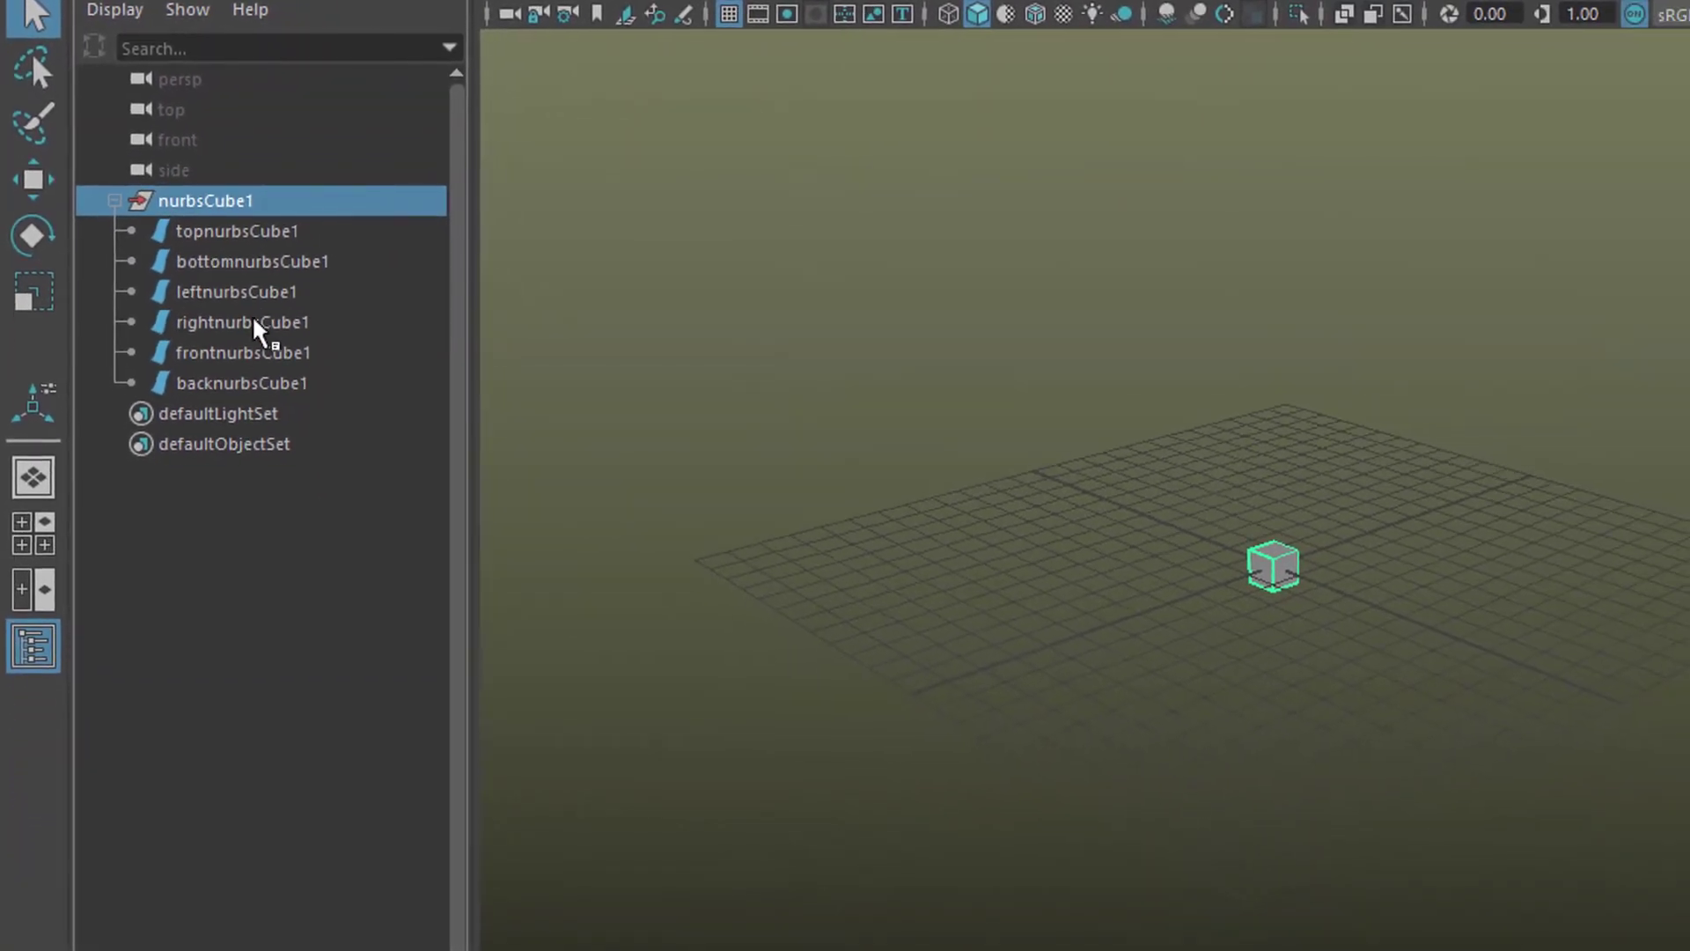
click(255, 294)
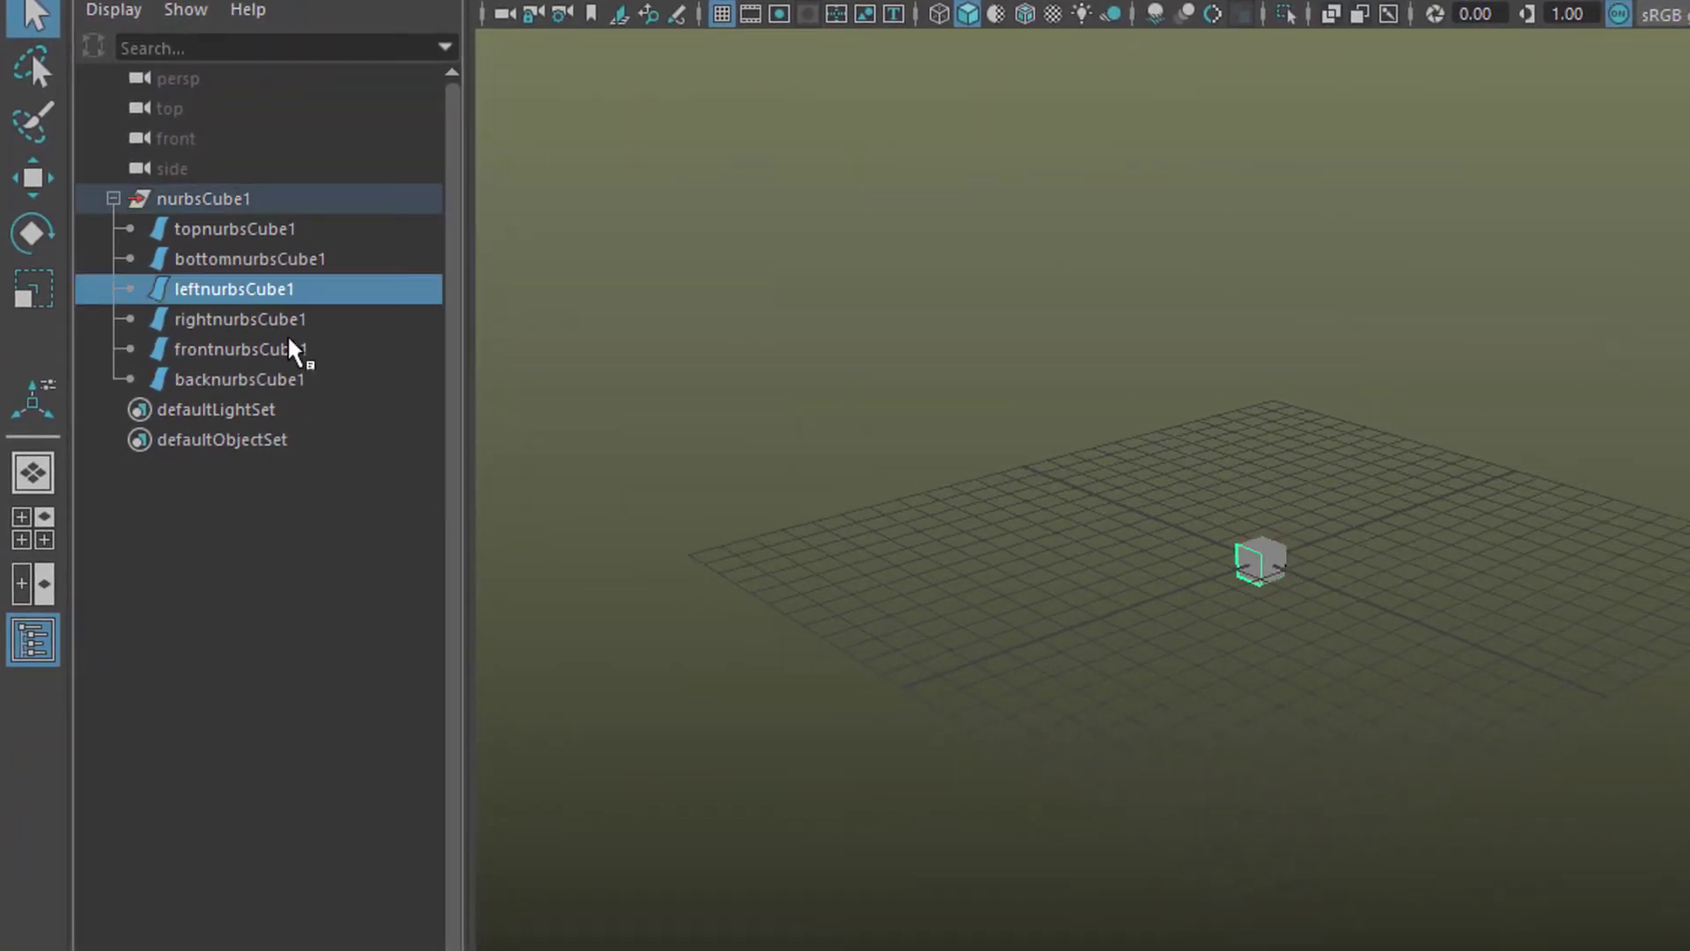
click(293, 349)
click(233, 202)
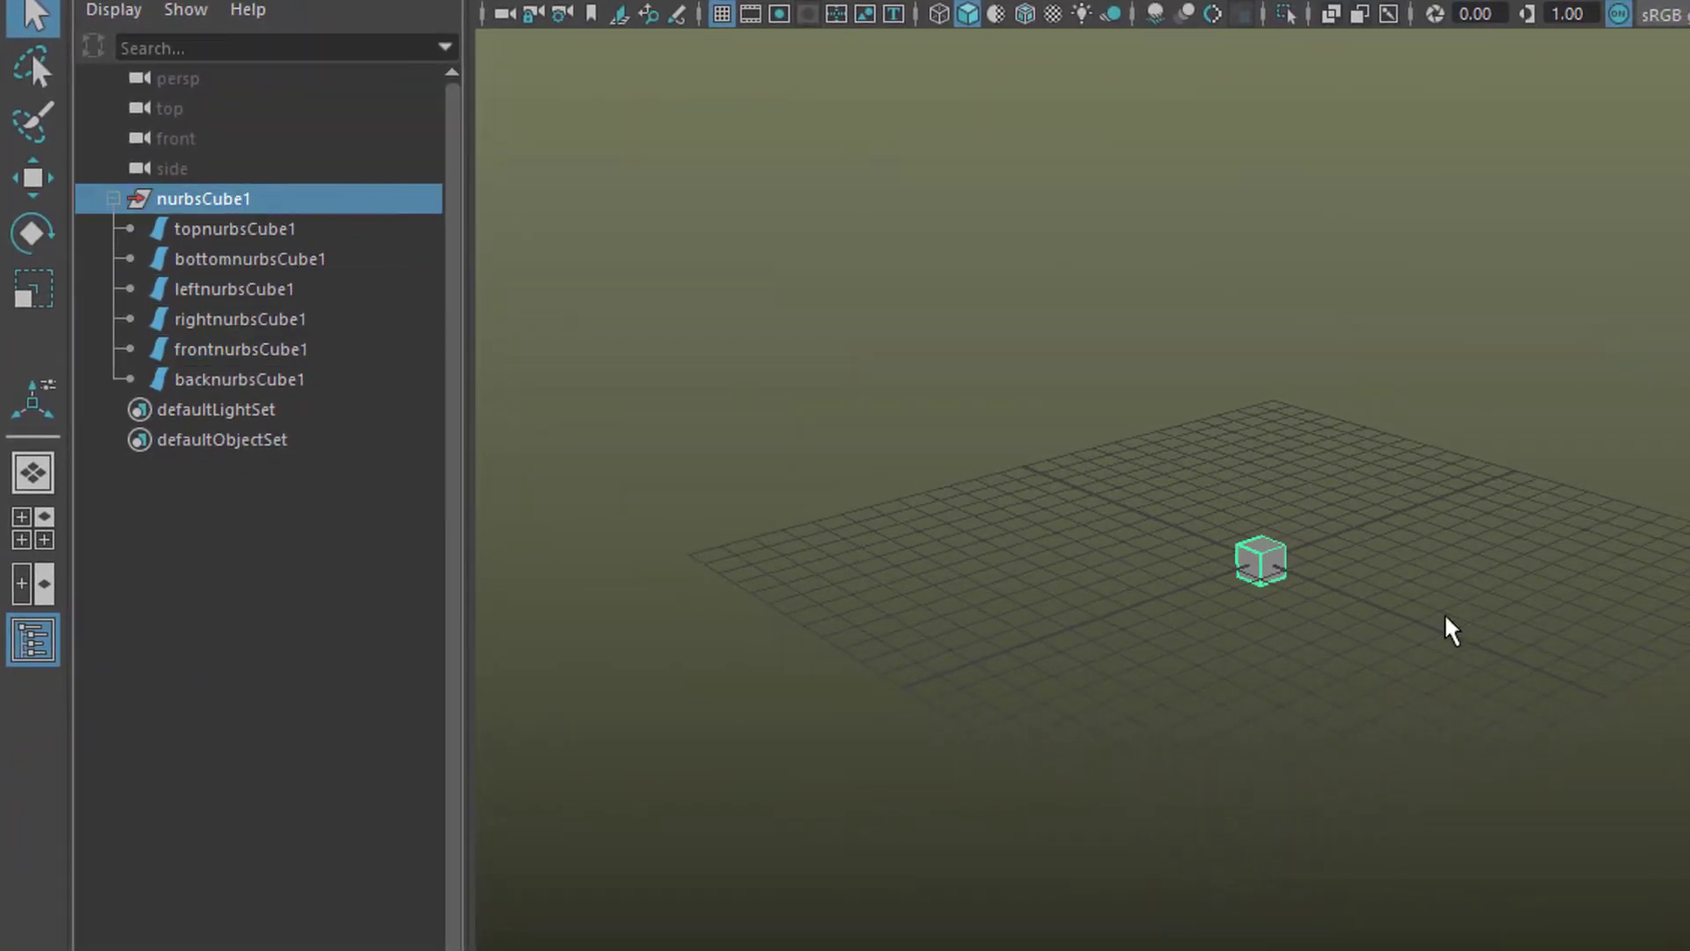
Step: Raise the NURBS cube vertically above the grid
alt+right_drag(1094, 710, 1614, 671)
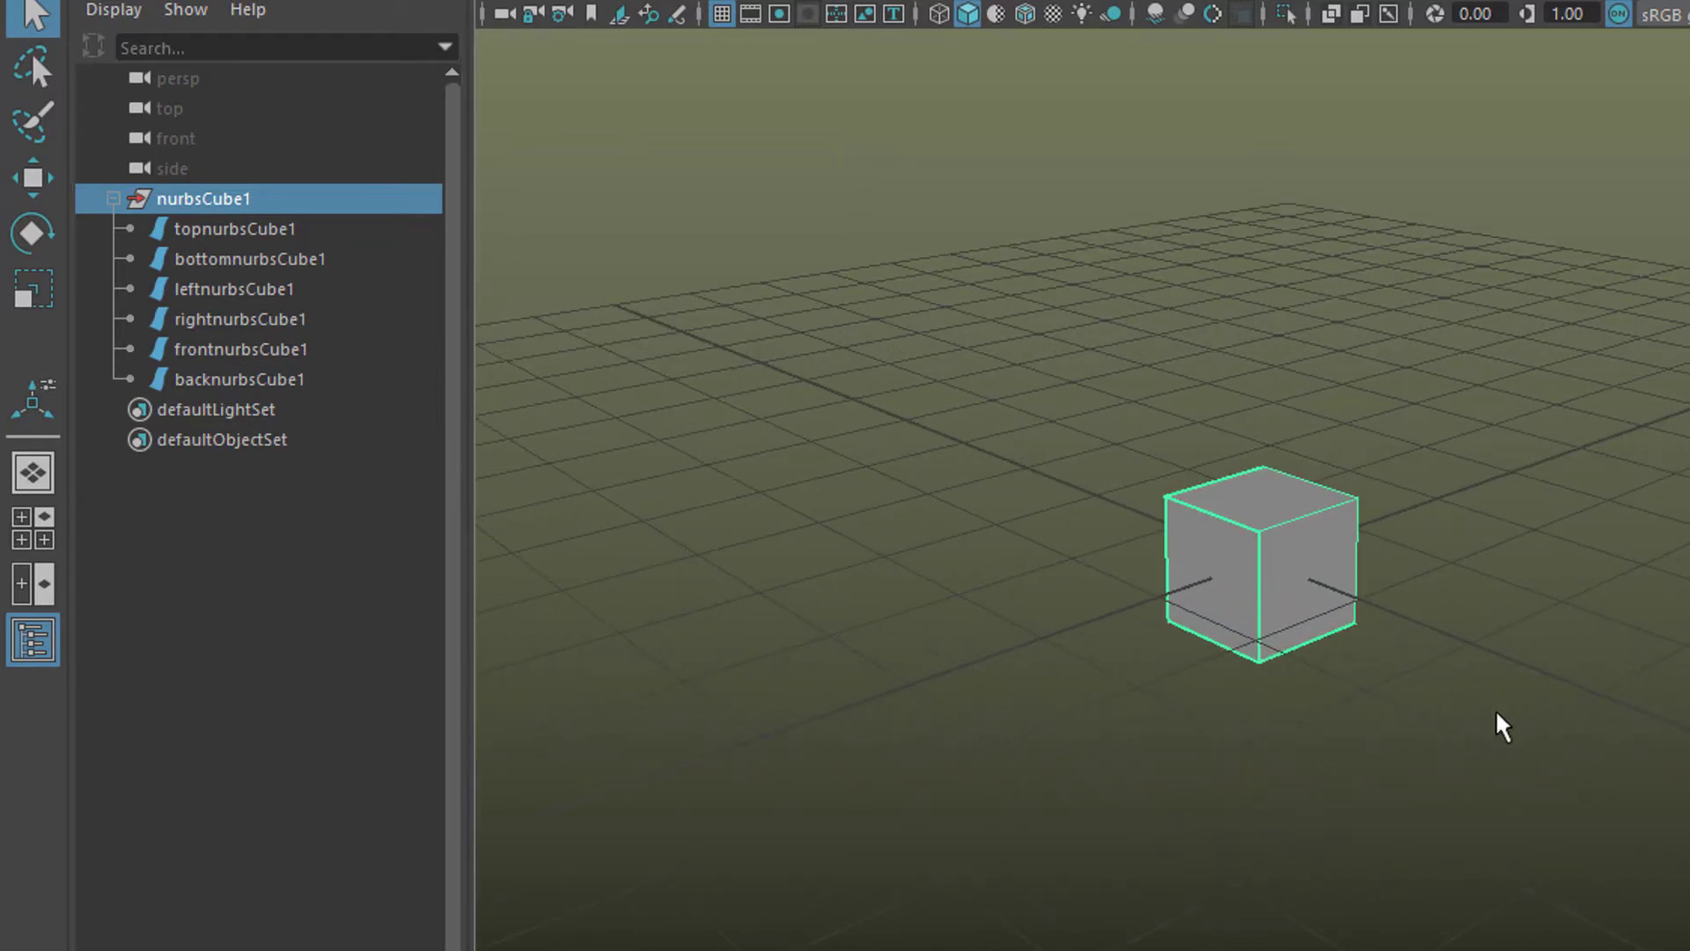
key(w)
drag(1233, 445, 1293, 207)
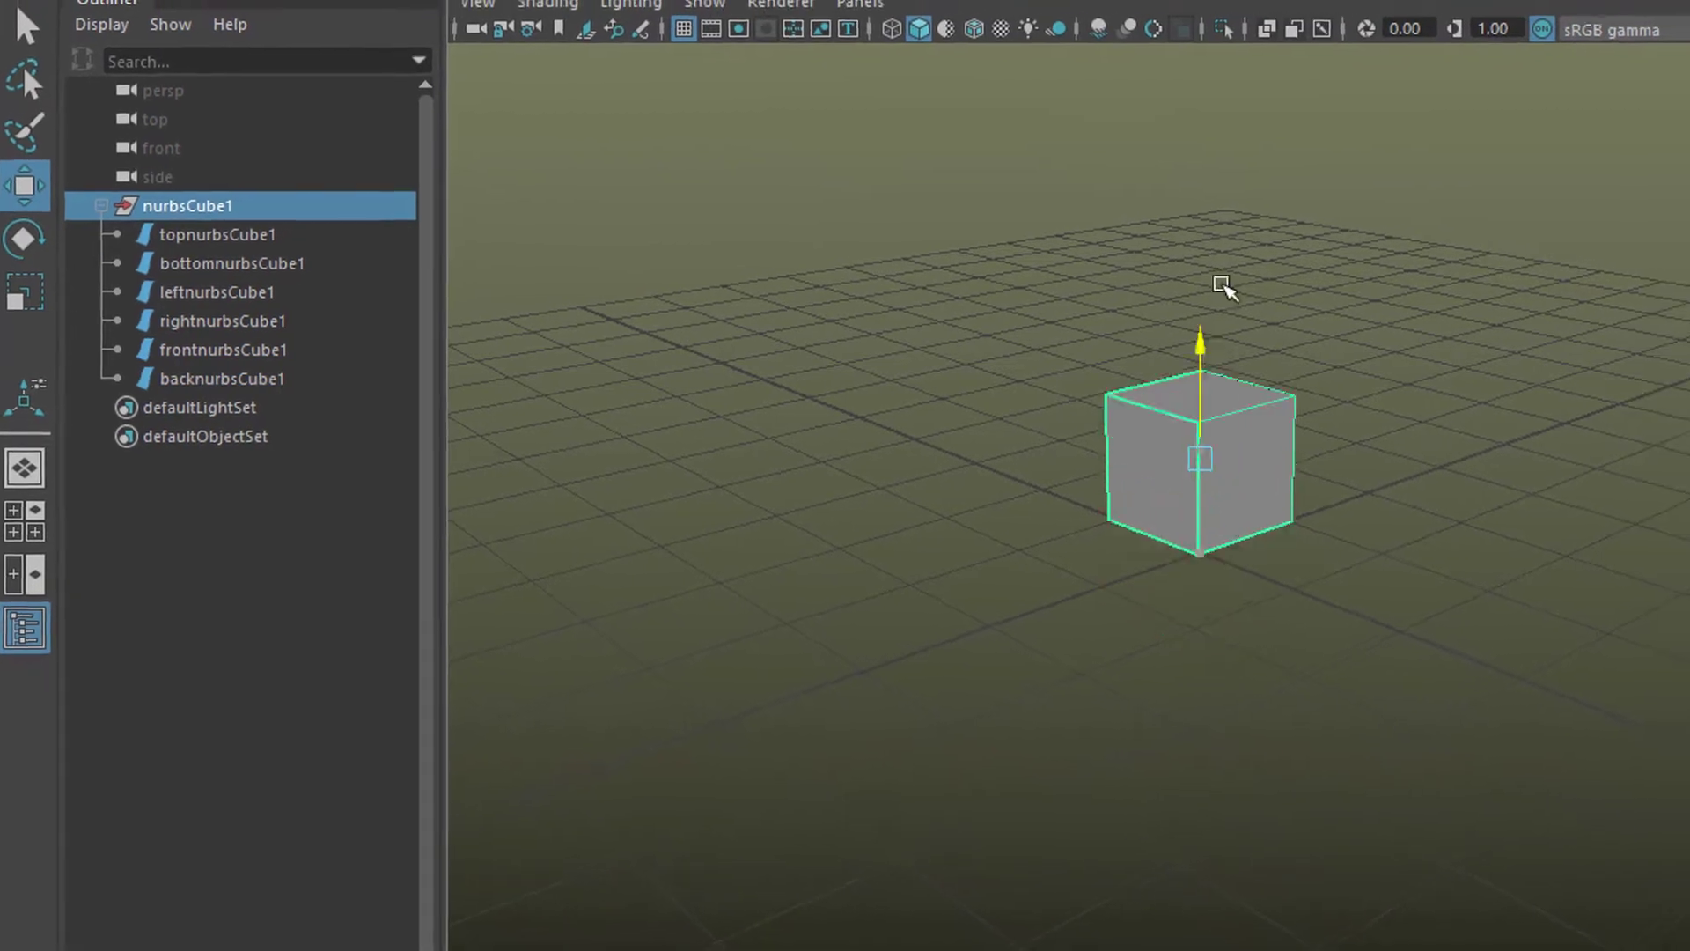
Step: Scale the NURBS cube into a wide square tabletop with an X scale of about 8.249 and a reduced thickness
key(r)
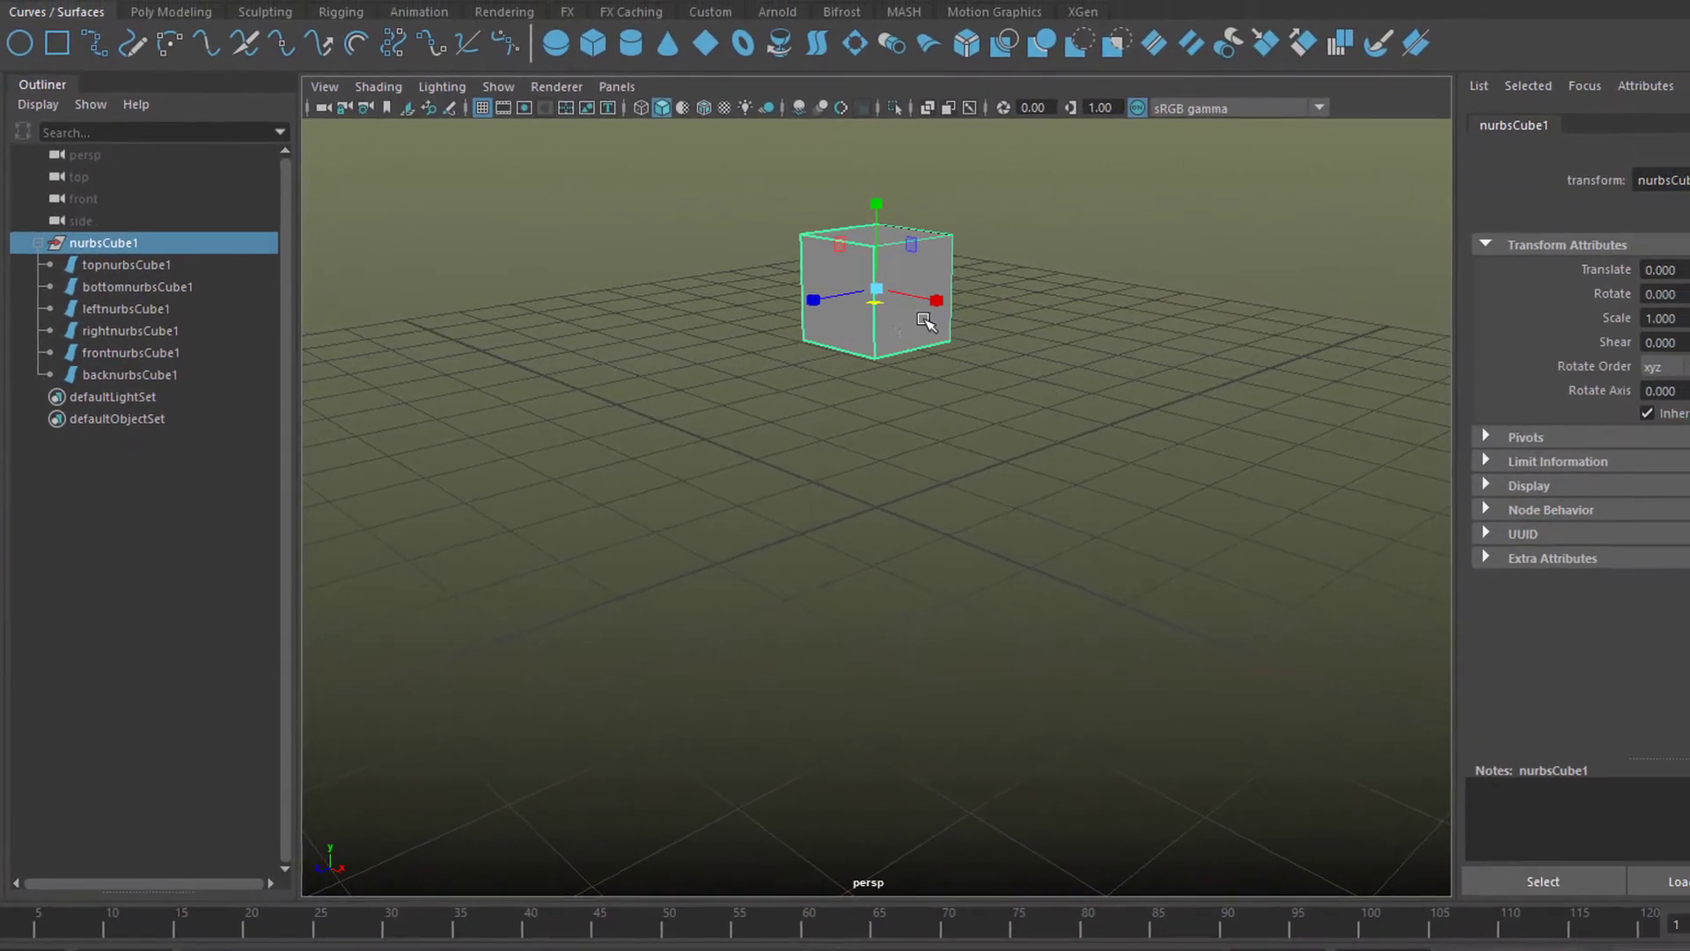
alt+drag(897, 470, 789, 509)
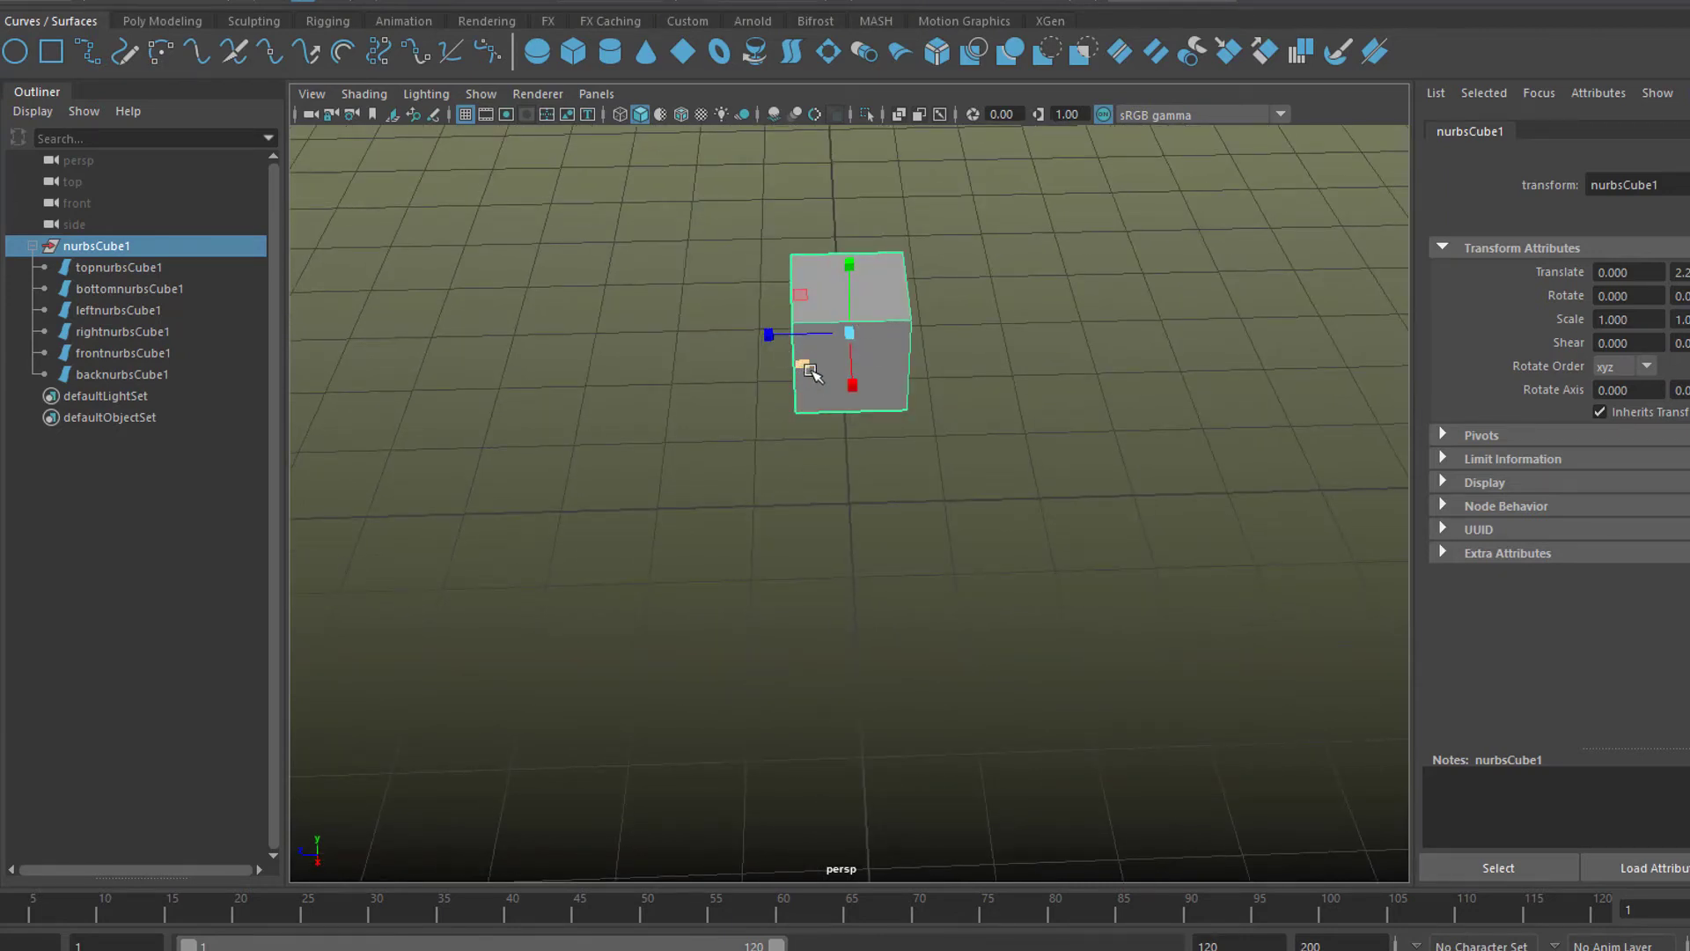
alt+drag(851, 433, 784, 395)
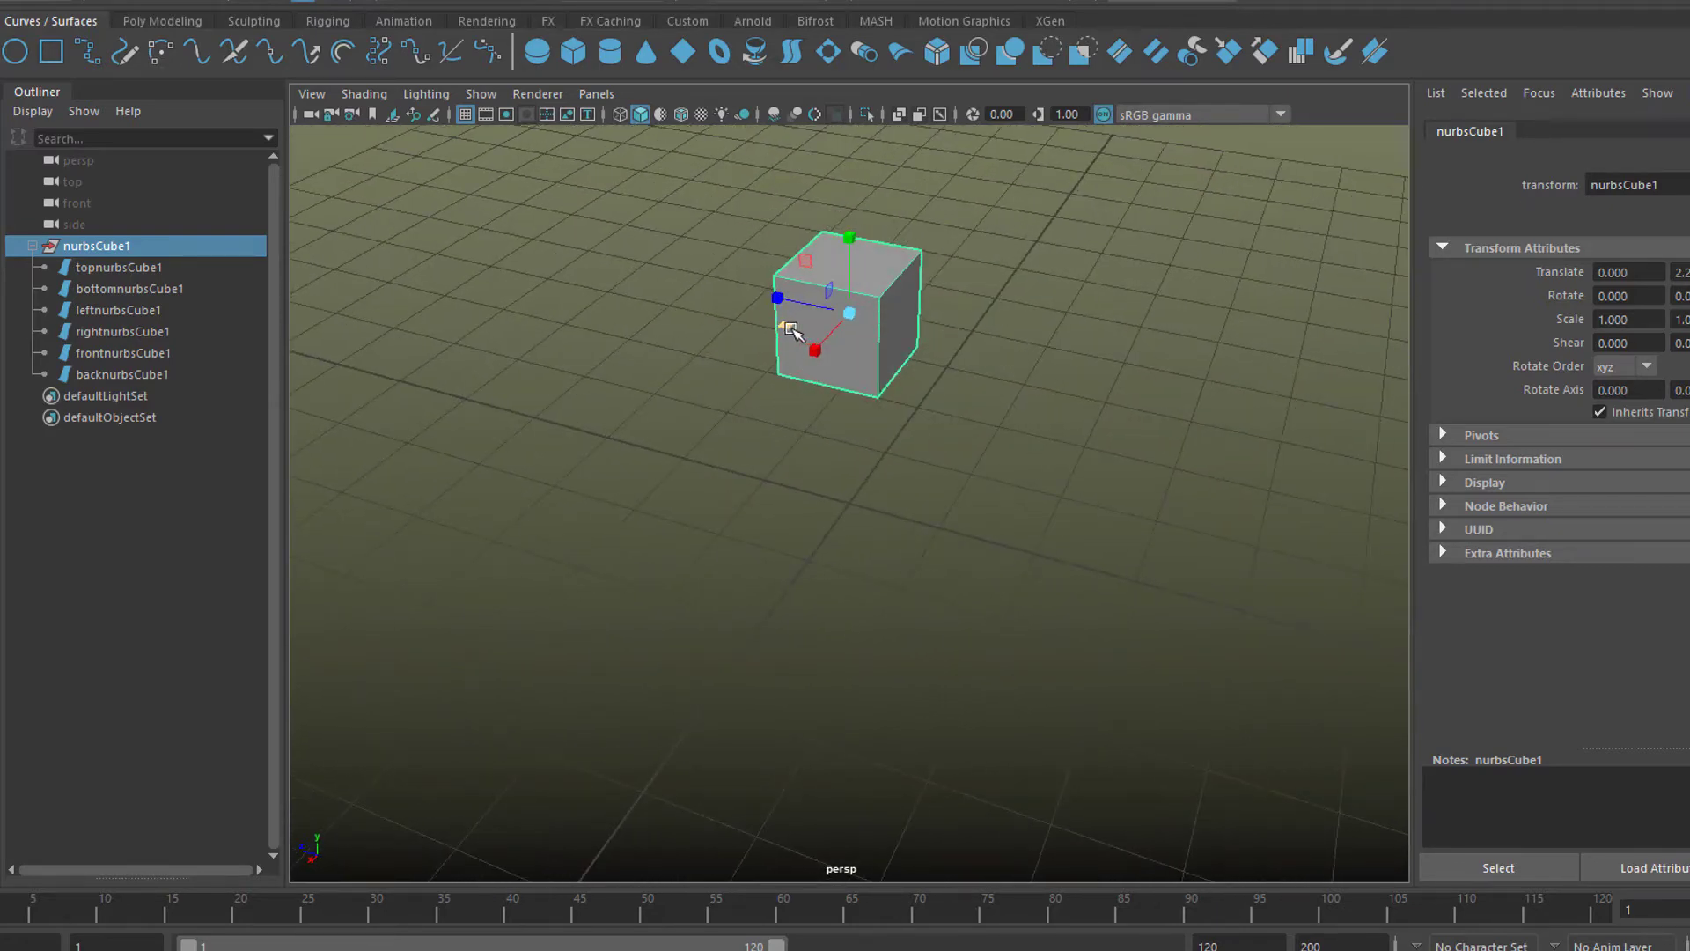
drag(791, 330, 544, 405)
alt+right_drag(1098, 520, 702, 570)
alt+drag(702, 569, 958, 510)
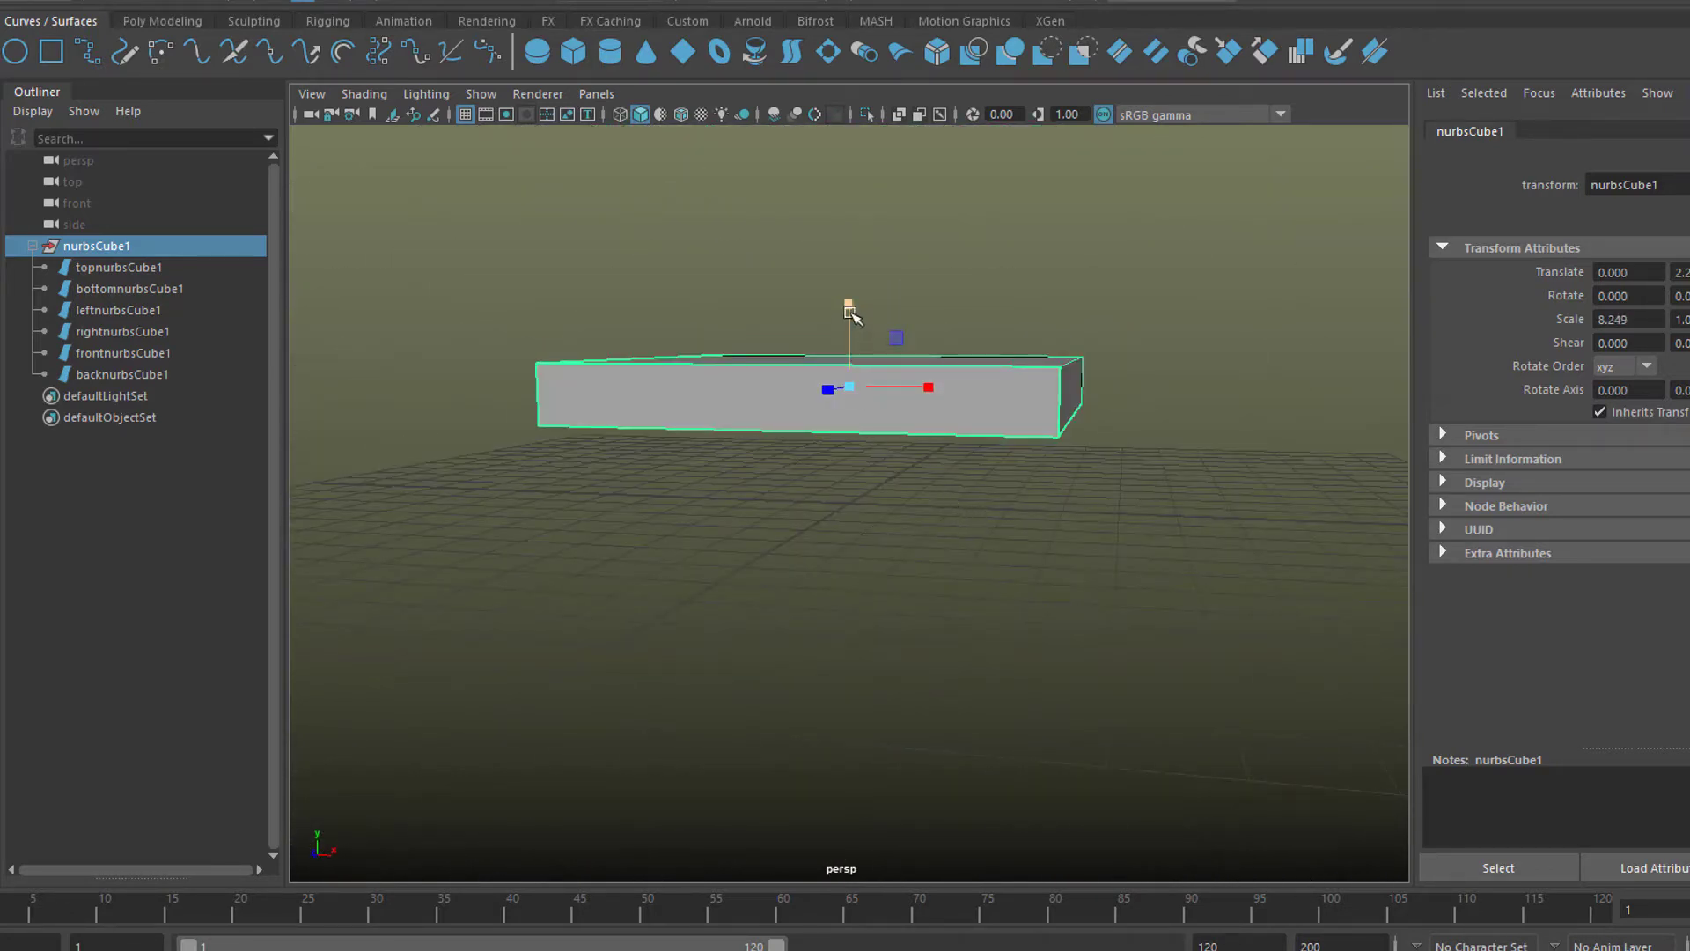
drag(850, 311, 849, 348)
alt+drag(916, 484, 943, 577)
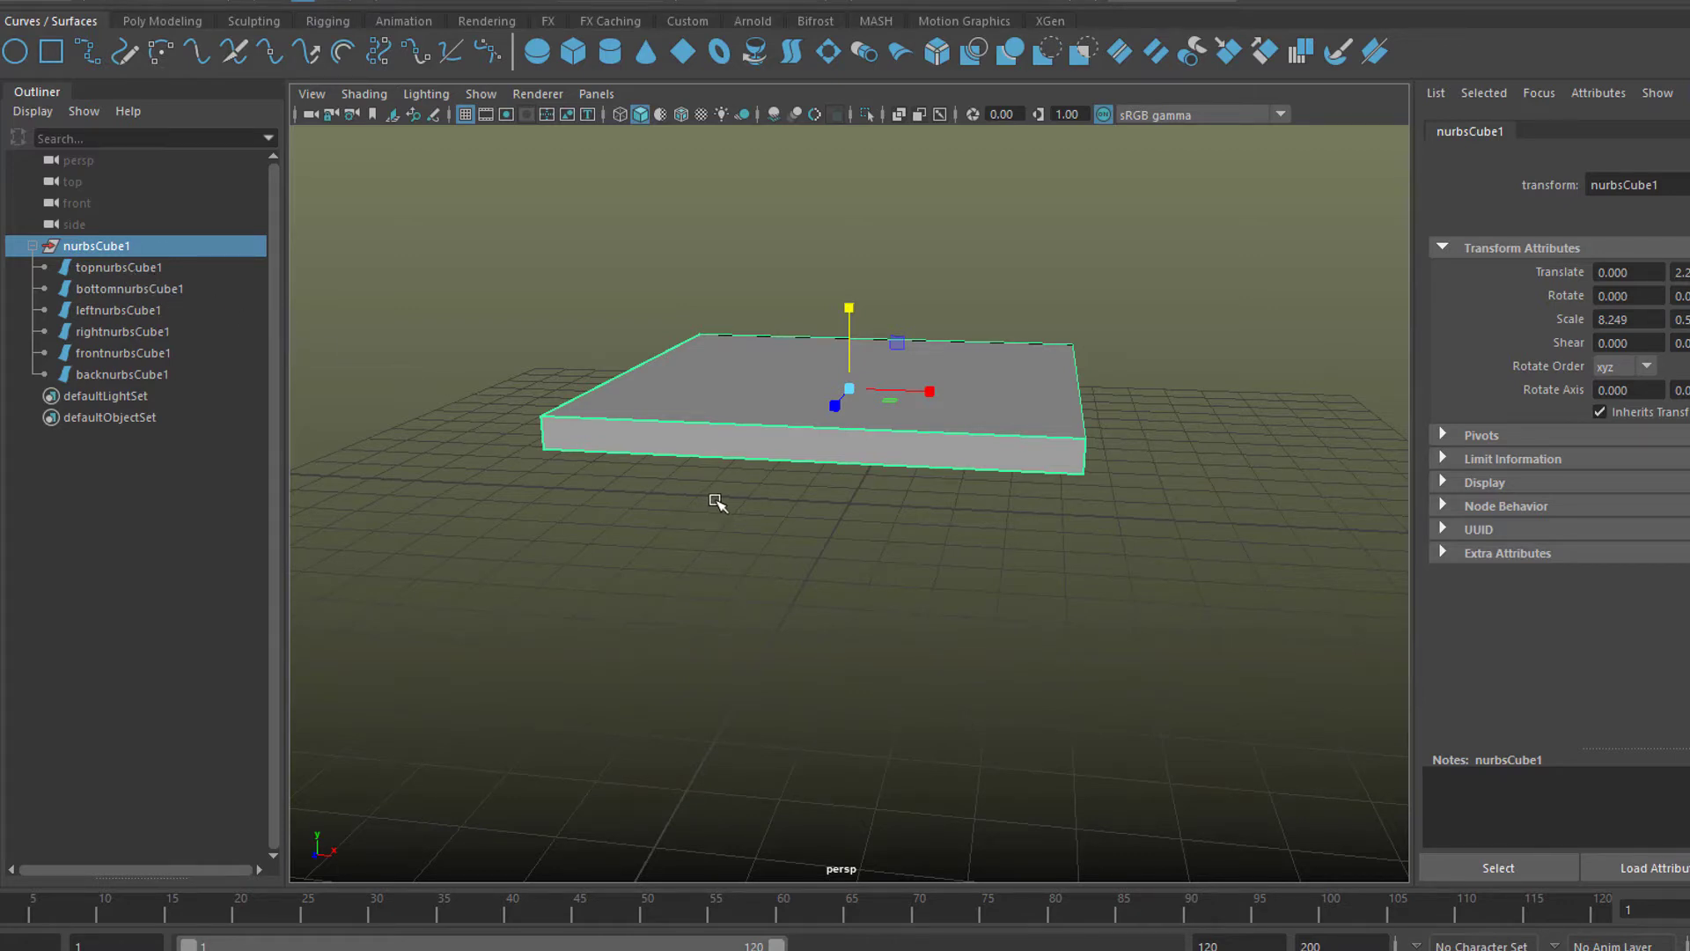
Step: Move the tabletop slab up to a height of about 5.4 units above the grid
key(w)
drag(849, 316, 850, 116)
alt+drag(1009, 494, 928, 503)
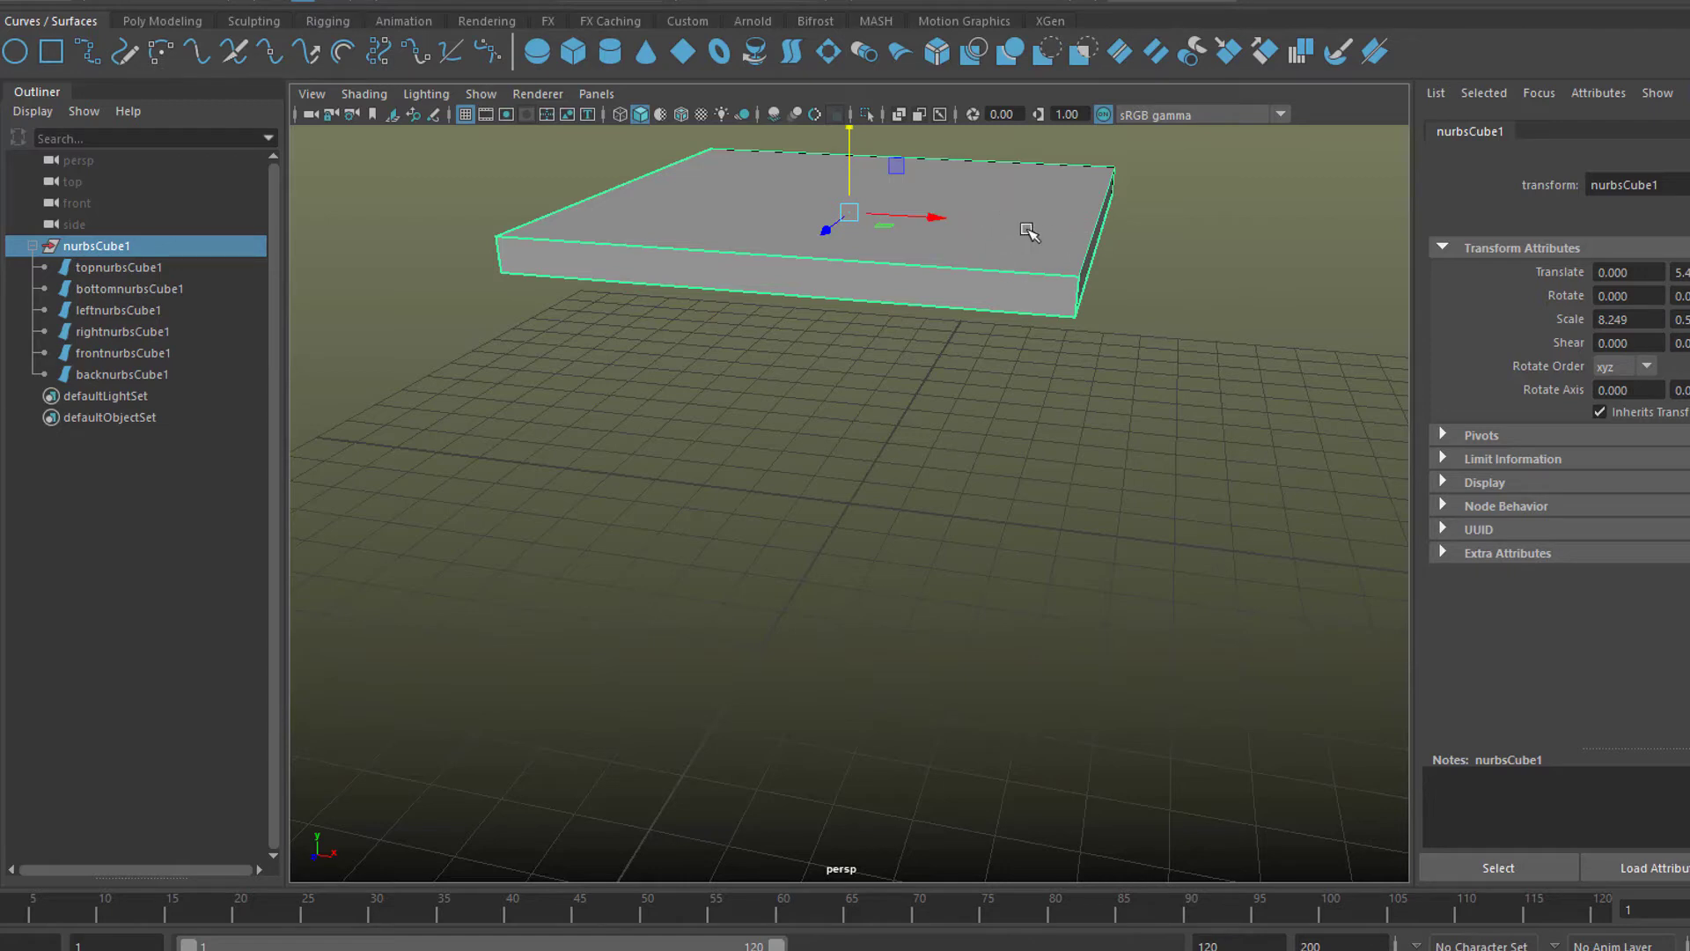
Step: Create a second NURBS cube and raise it about 2.7 units, halfway between the grid and the tabletop
alt+drag(914, 566, 935, 531)
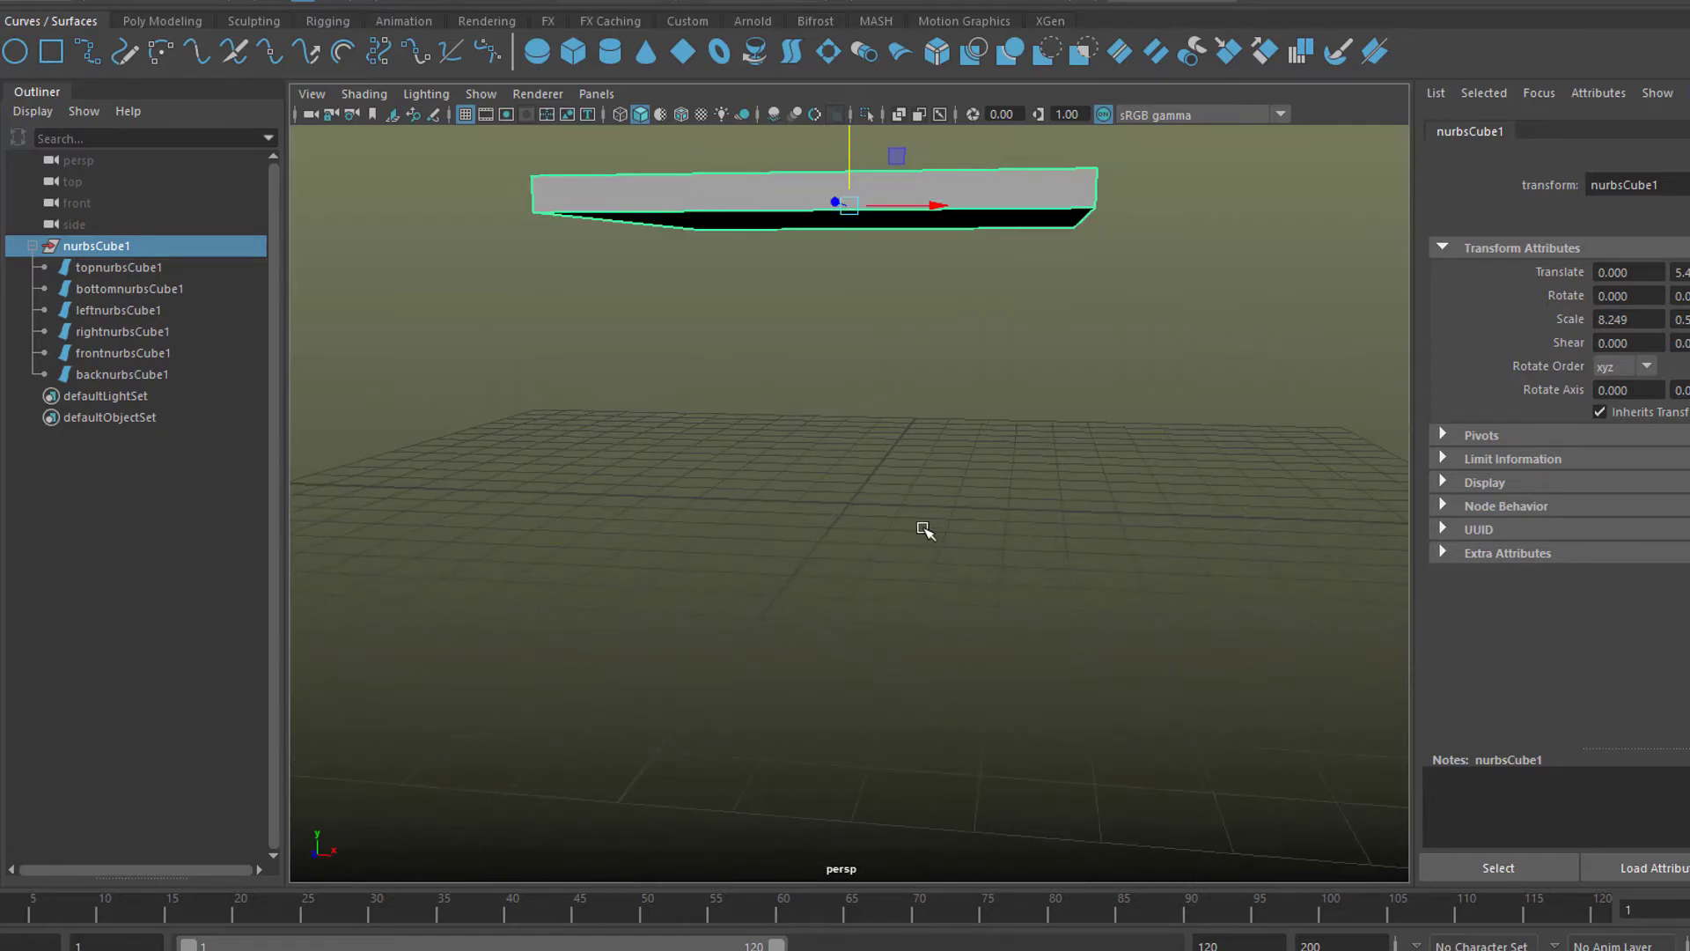
click(573, 51)
drag(850, 416, 889, 271)
Step: Scale the second cube into a thin table leg, about 0.488 wide and 5.1 high, reaching up to the tabletop
key(r)
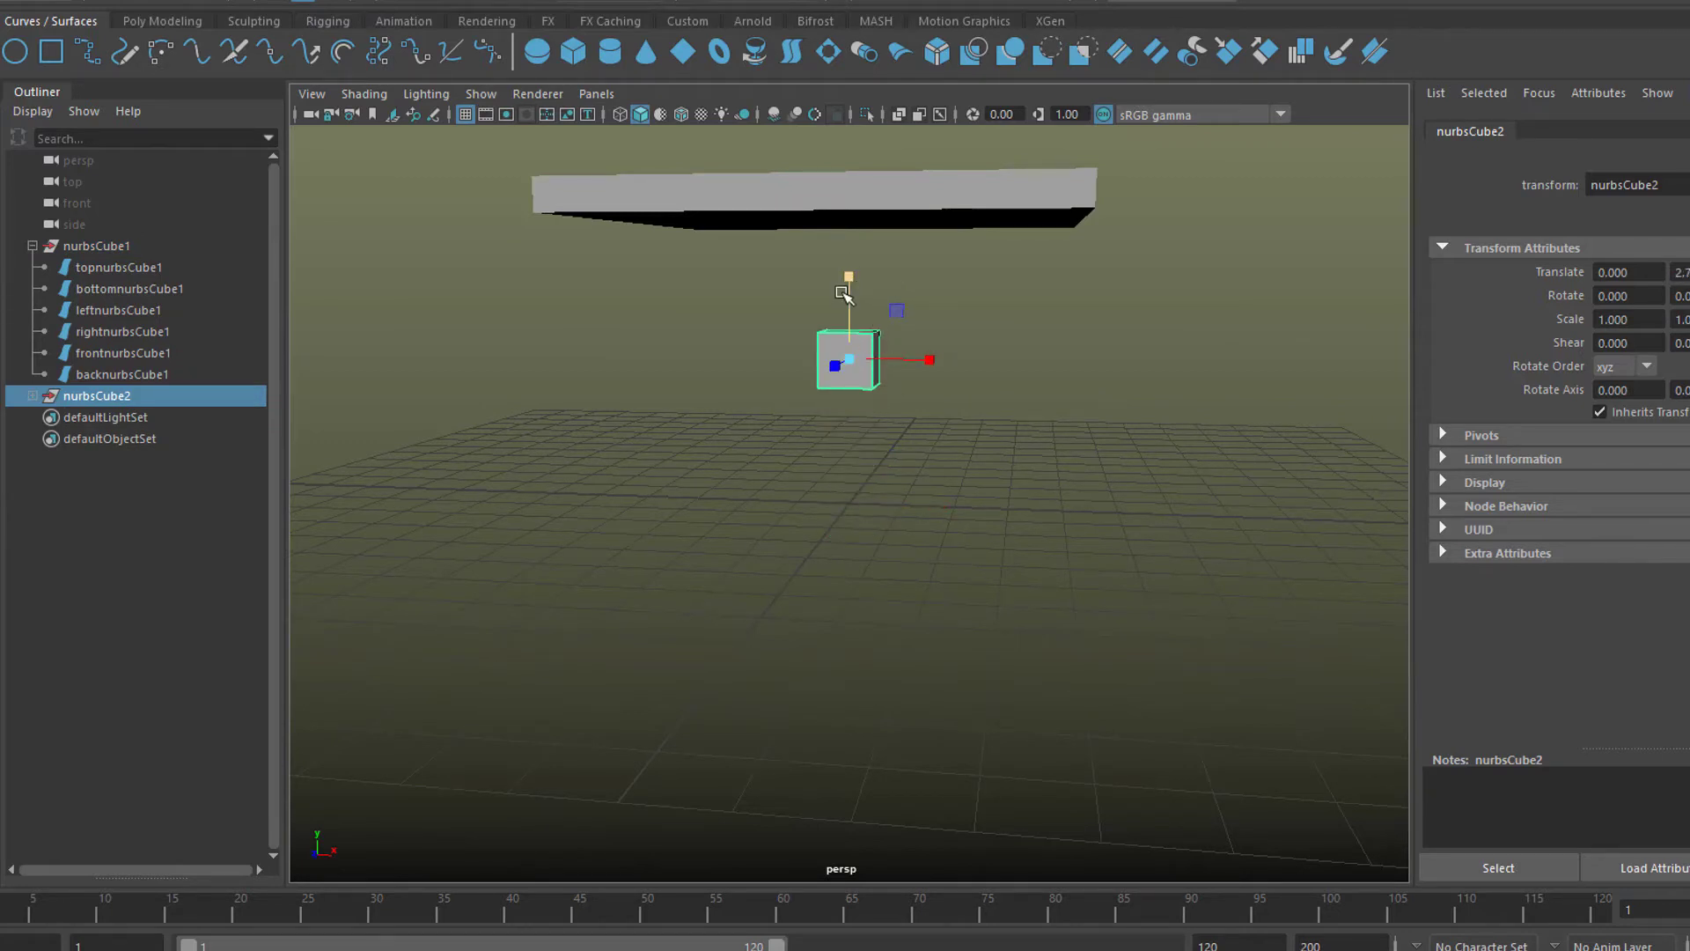
drag(845, 280, 858, 13)
drag(846, 360, 801, 412)
drag(846, 280, 852, 176)
alt+drag(863, 634, 933, 606)
Step: In a wireframe top view, move the leg from the center to just inside the back corner on the positive X side
key(space)
key(space)
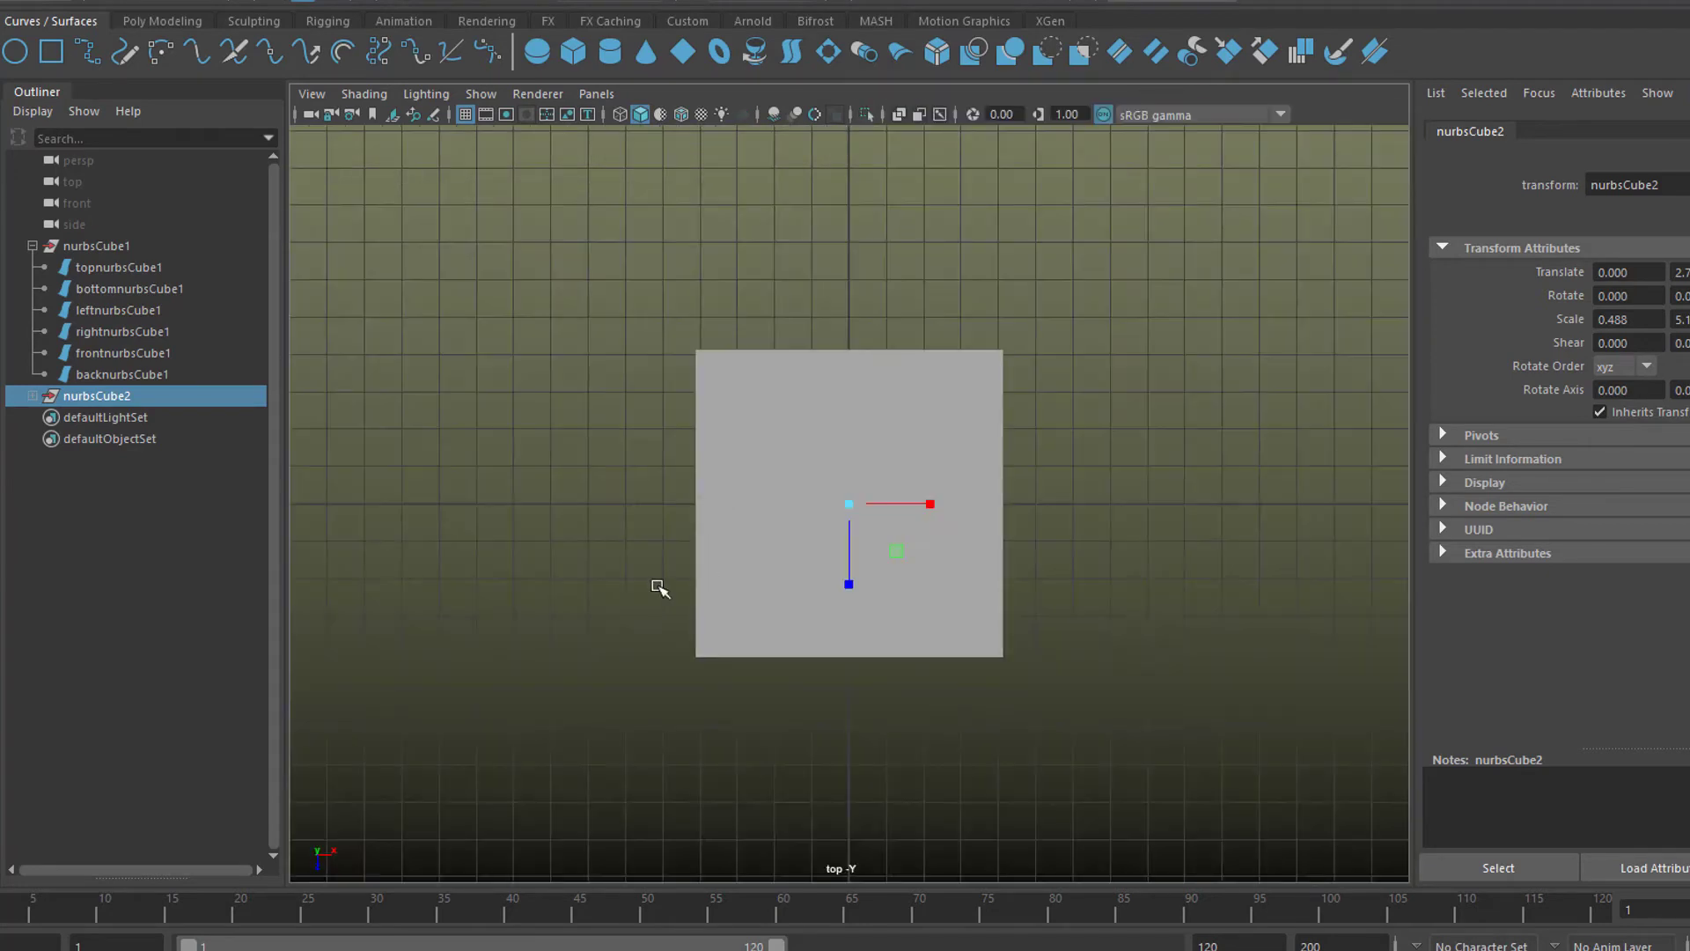
scroll(1144, 616, up, 1)
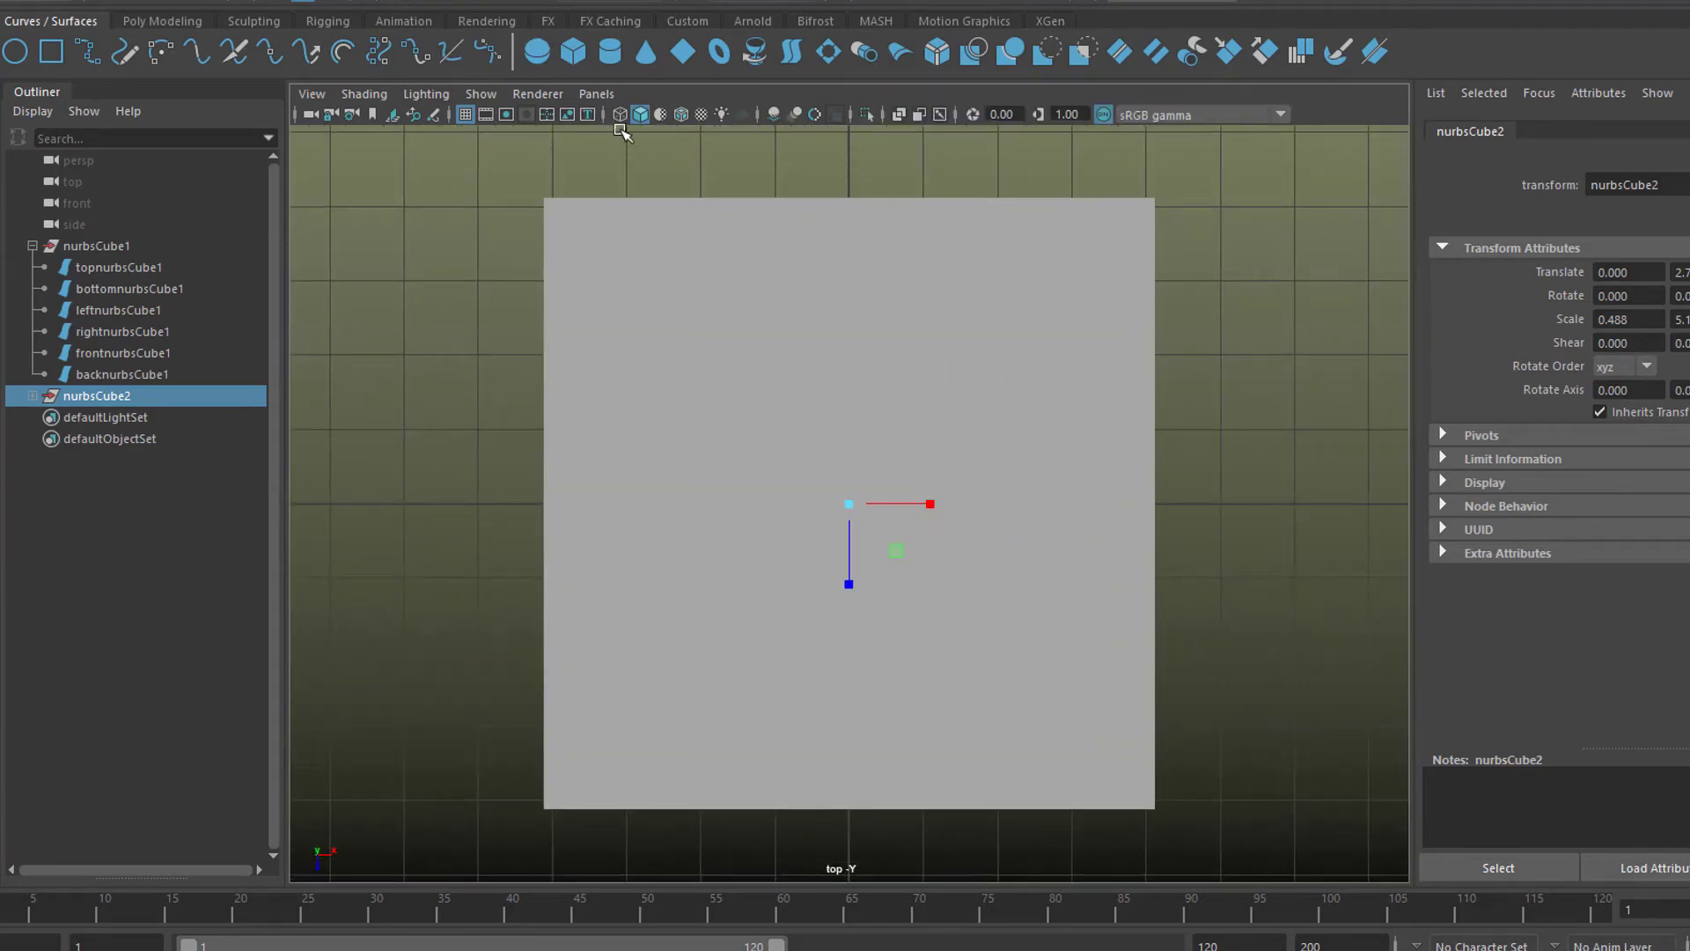
click(620, 115)
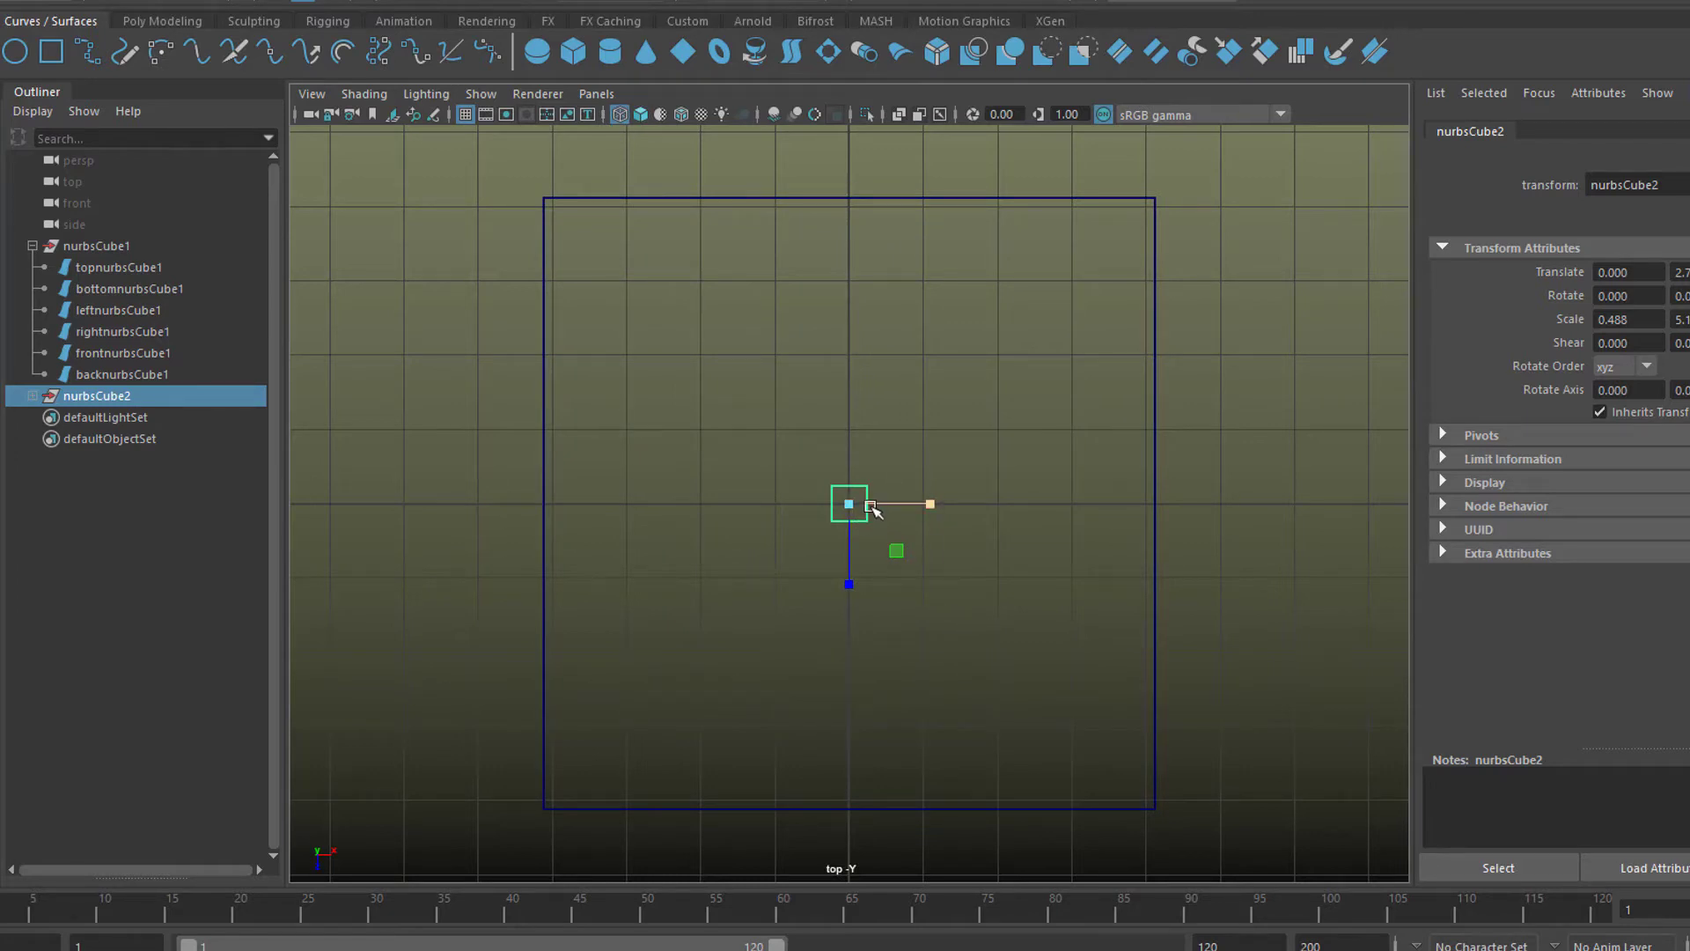
key(w)
drag(850, 507, 1060, 291)
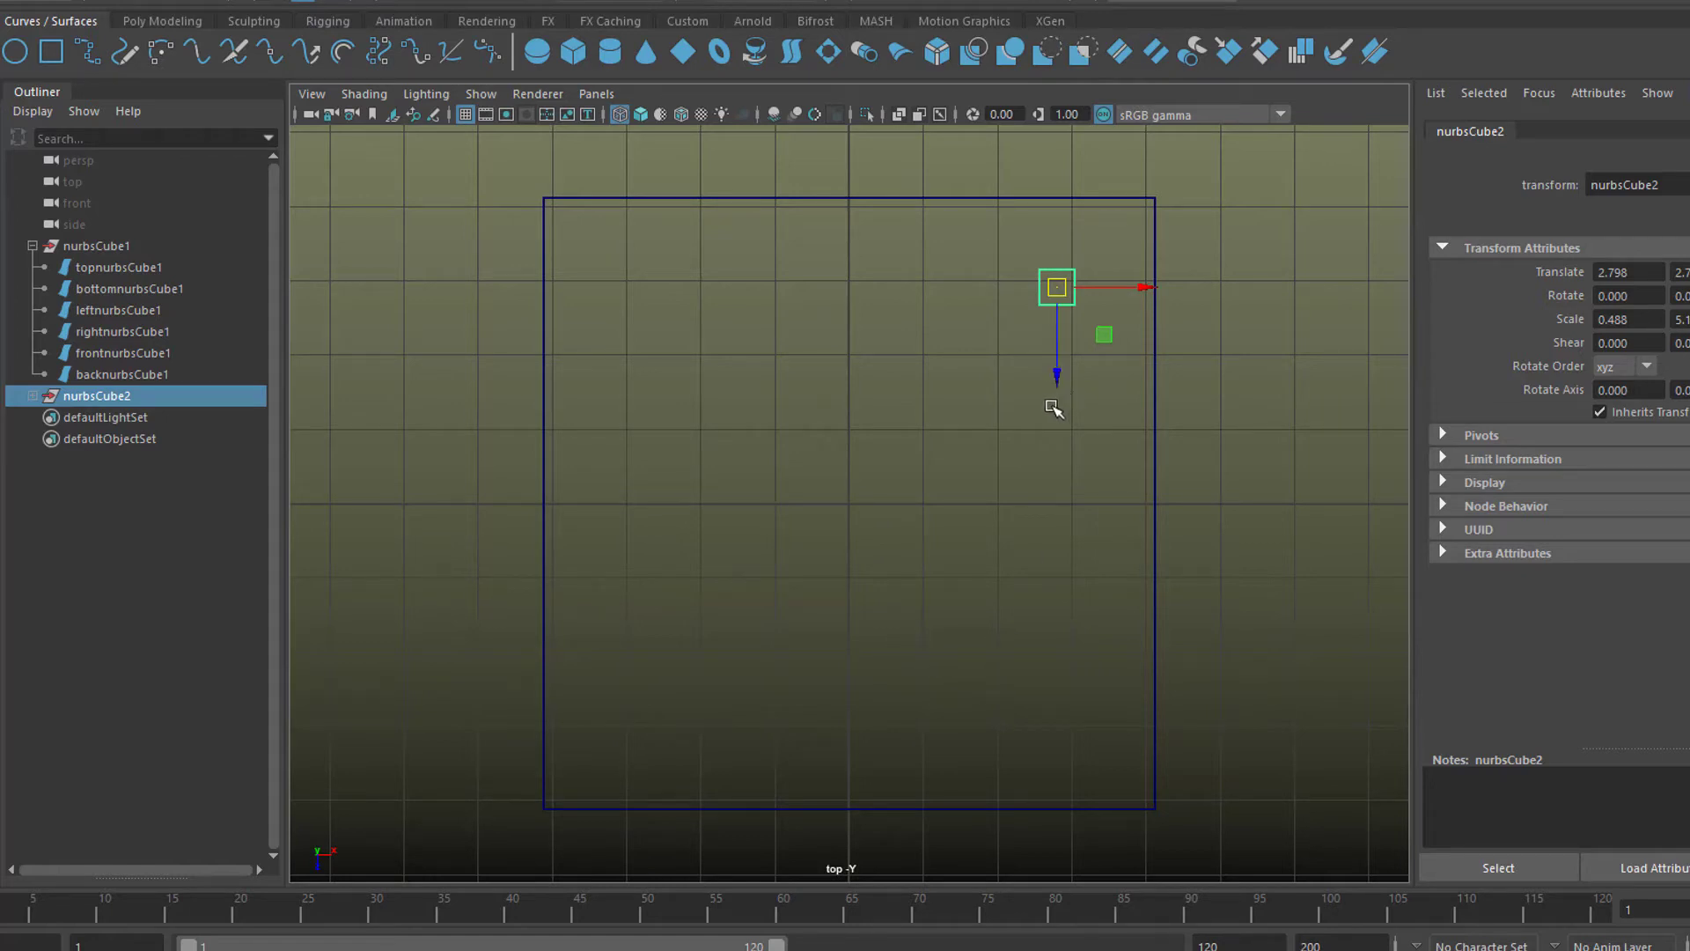
Step: Duplicate the leg three times and place the copies just inside the other three corners of the tabletop
key(ctrl+d)
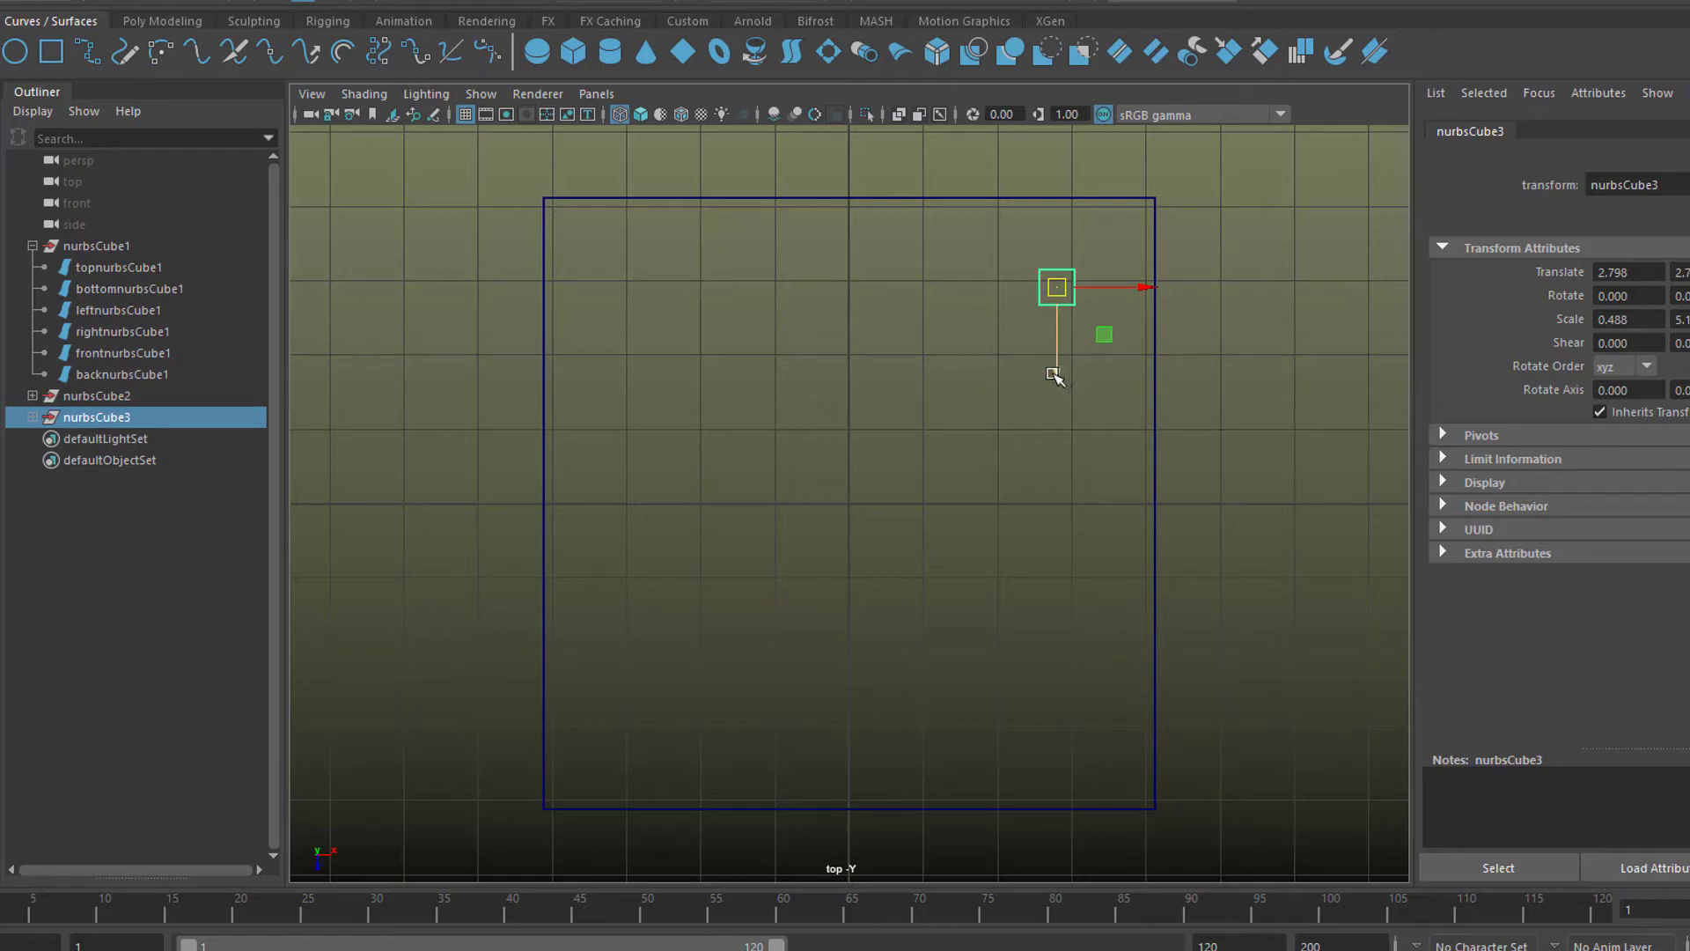
drag(1054, 374, 1145, 798)
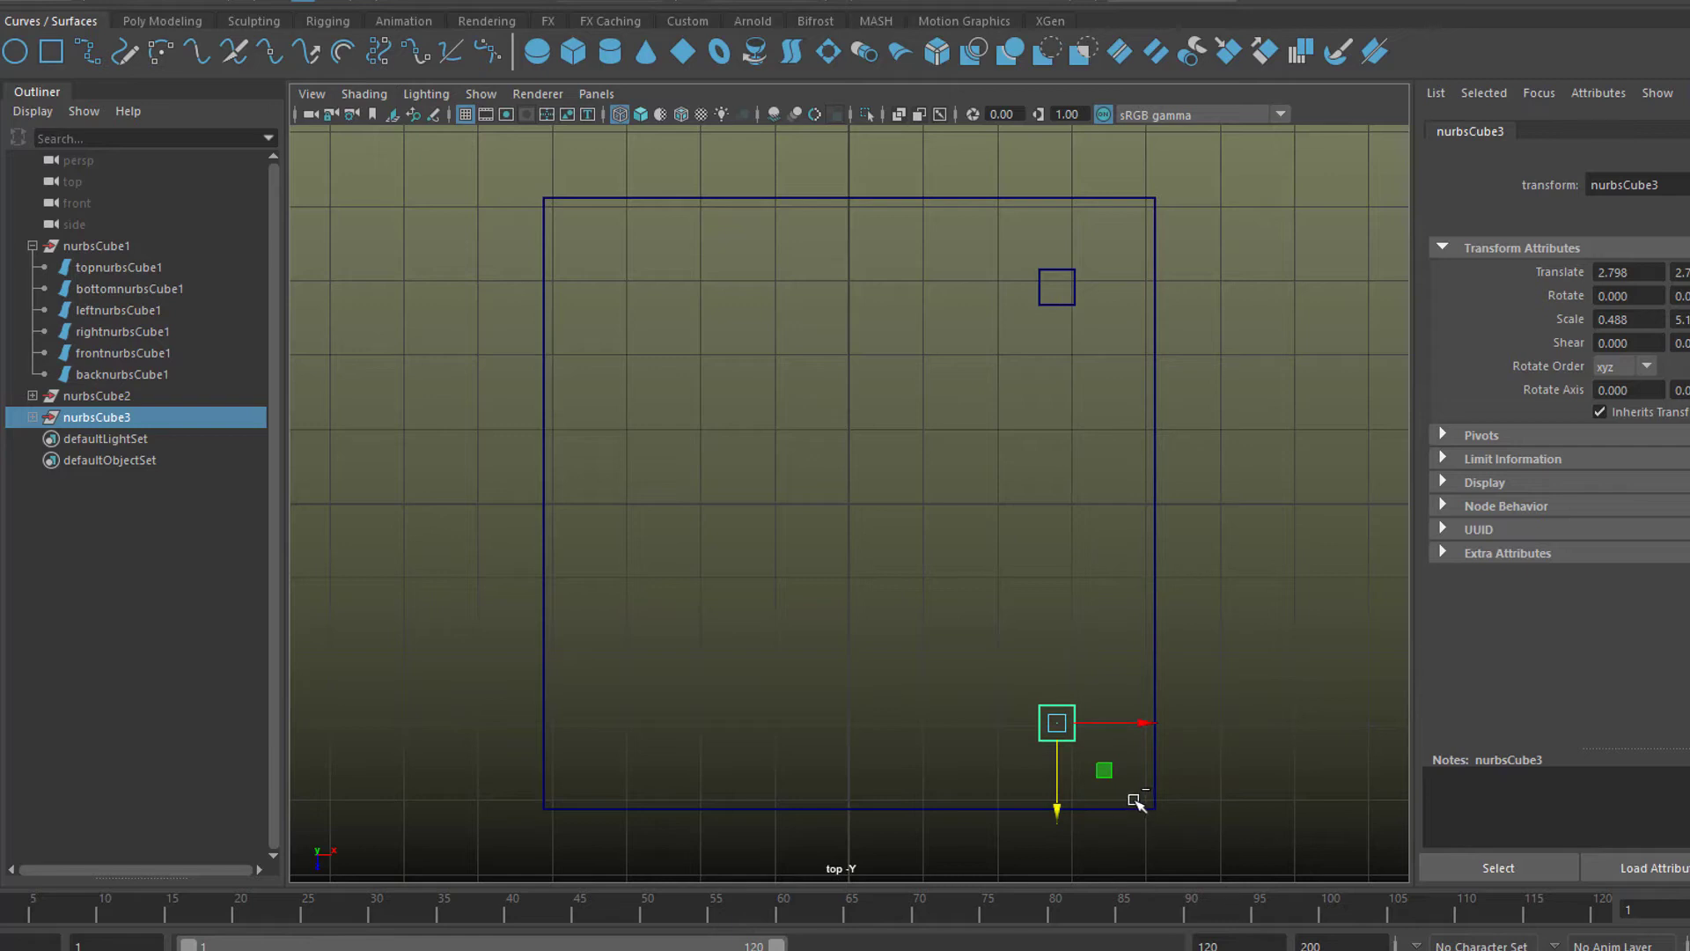
key(ctrl+d)
drag(1147, 723, 739, 723)
key(ctrl+d)
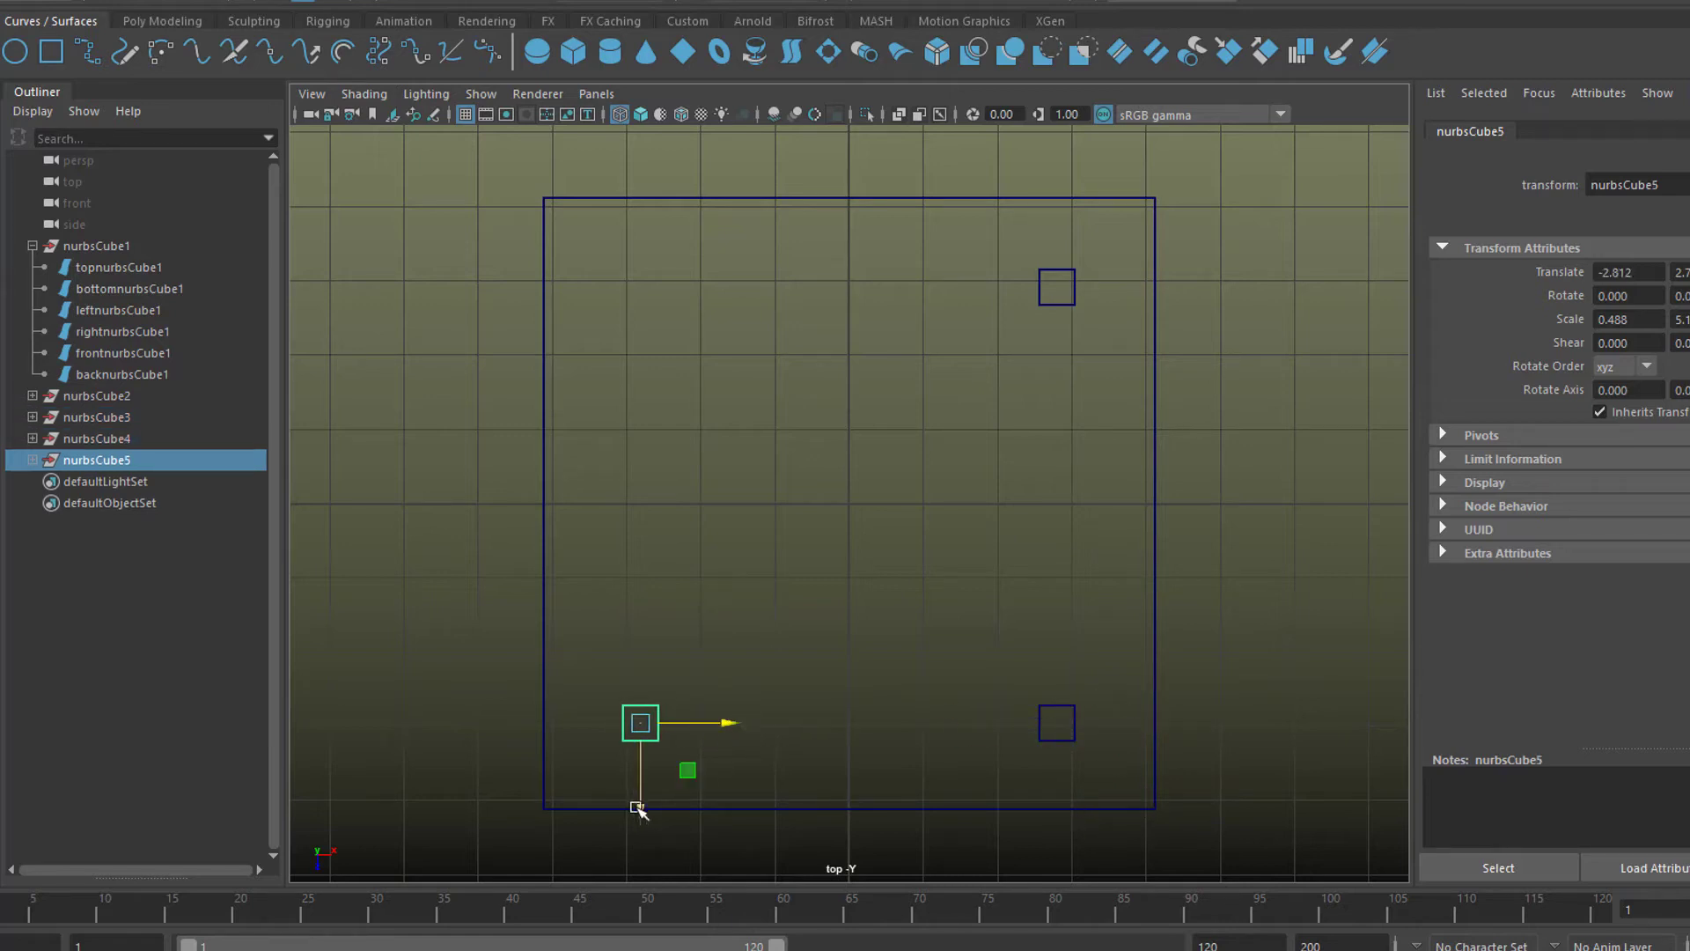
drag(641, 803, 639, 373)
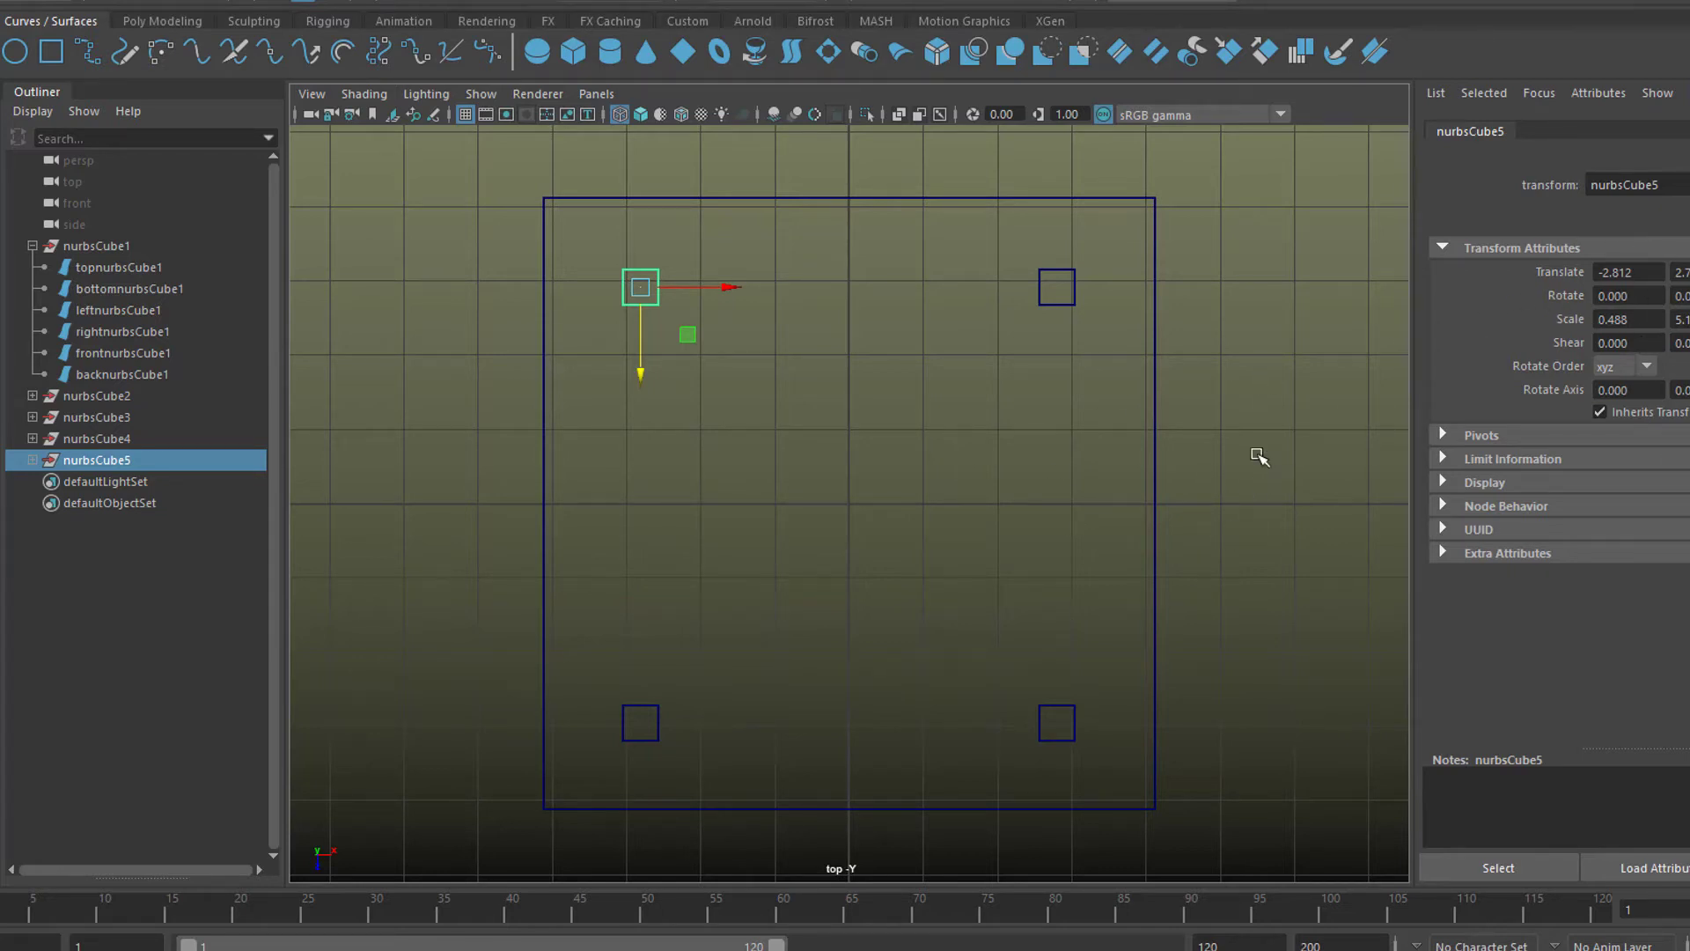
Step: Return to the perspective view and examine the assembled NURBS table from several angles
key(space)
key(space)
alt+drag(956, 552, 1146, 545)
alt+right_drag(1146, 546, 773, 615)
alt+drag(774, 614, 728, 593)
alt+right_drag(728, 593, 1074, 614)
alt+drag(1075, 614, 948, 612)
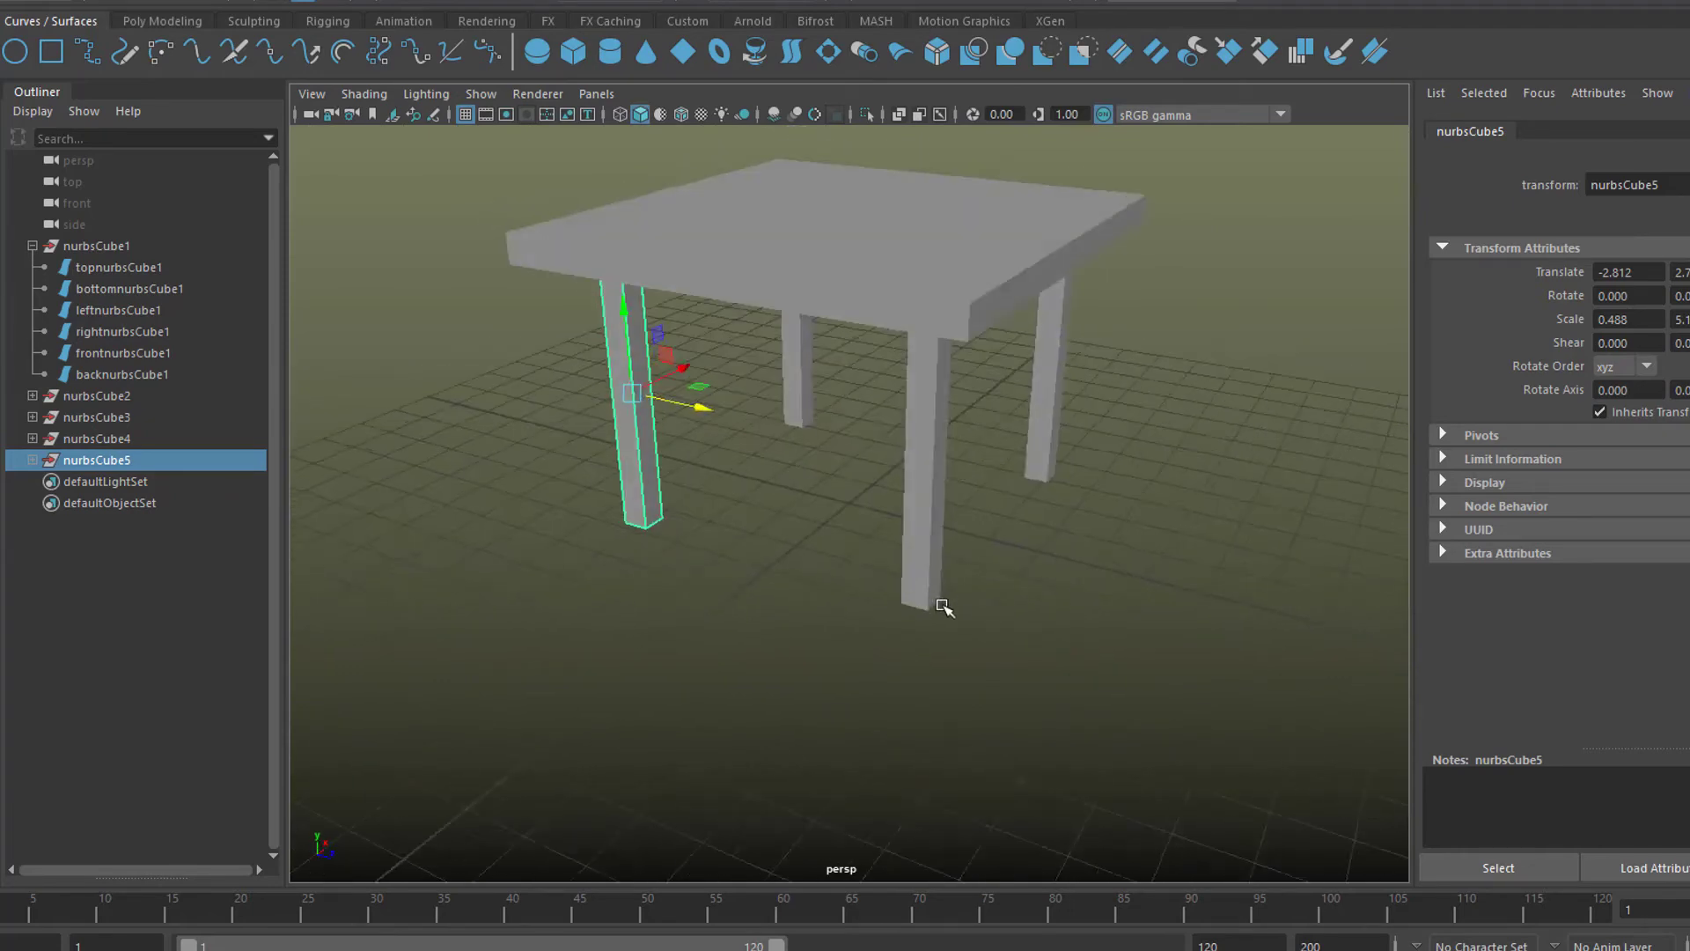
alt+right_drag(948, 612, 736, 608)
alt+drag(736, 607, 845, 601)
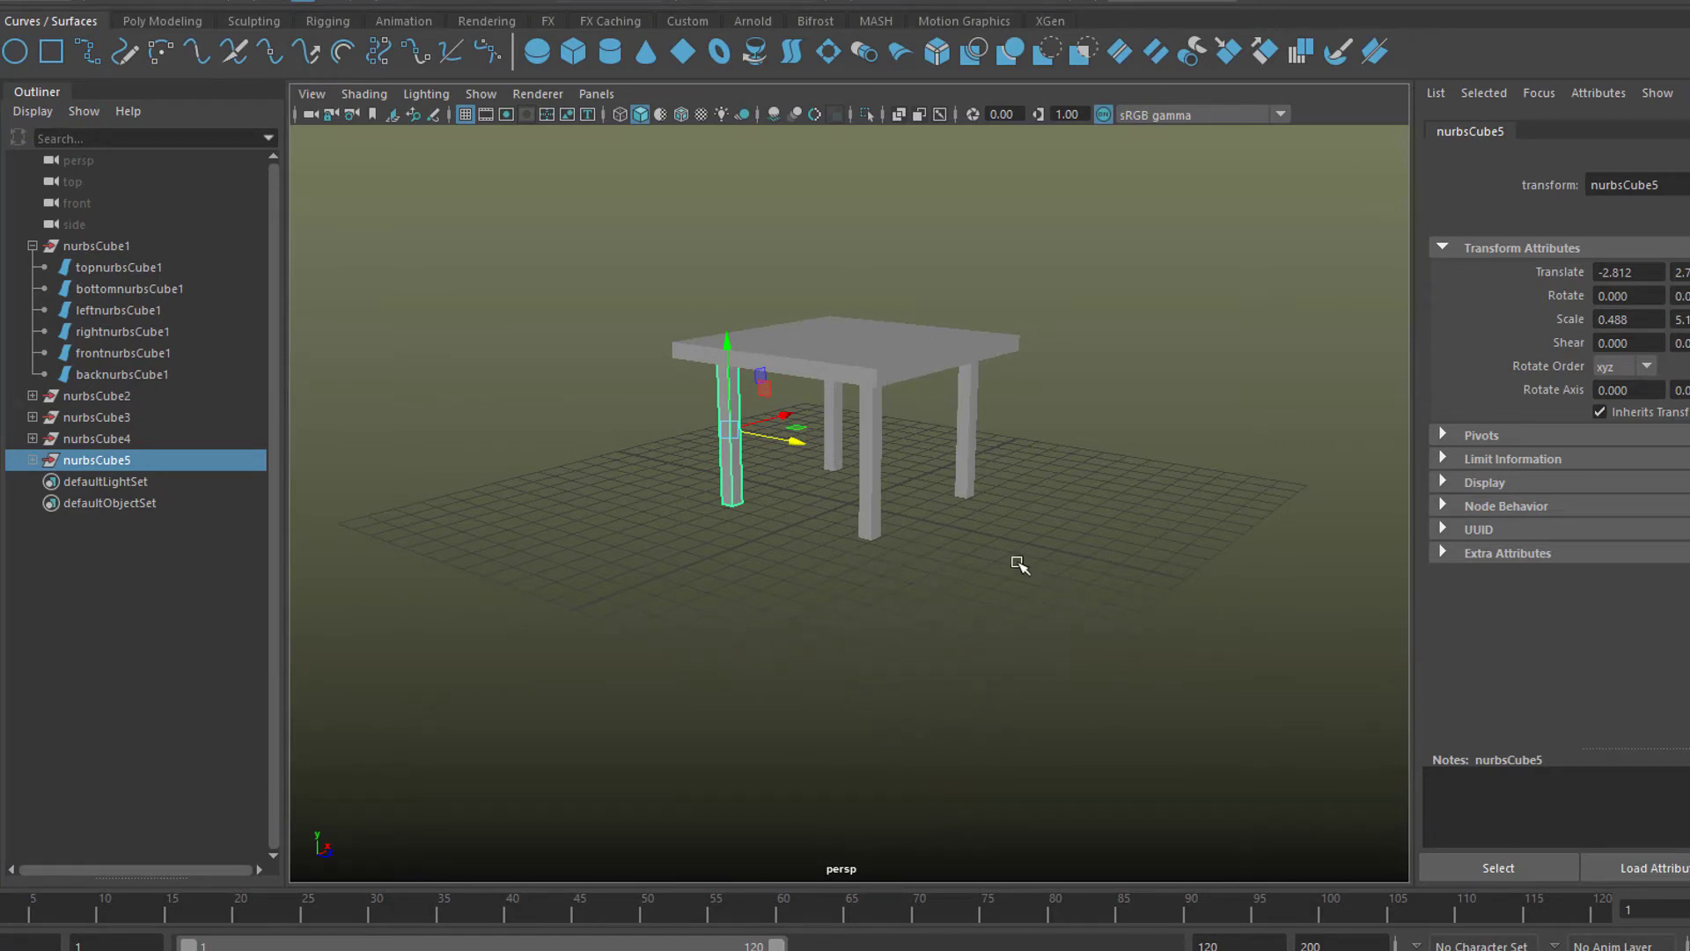
Step: Select all NURBS surfaces of the tabletop and the four legs together
click(964, 412)
mouse_move(1136, 575)
alt+mouse_down()
mouse_move(1086, 558)
mouse_move(907, 585)
mouse_move(1191, 577)
mouse_move(1127, 572)
alt+mouse_up()
drag(599, 264, 788, 390)
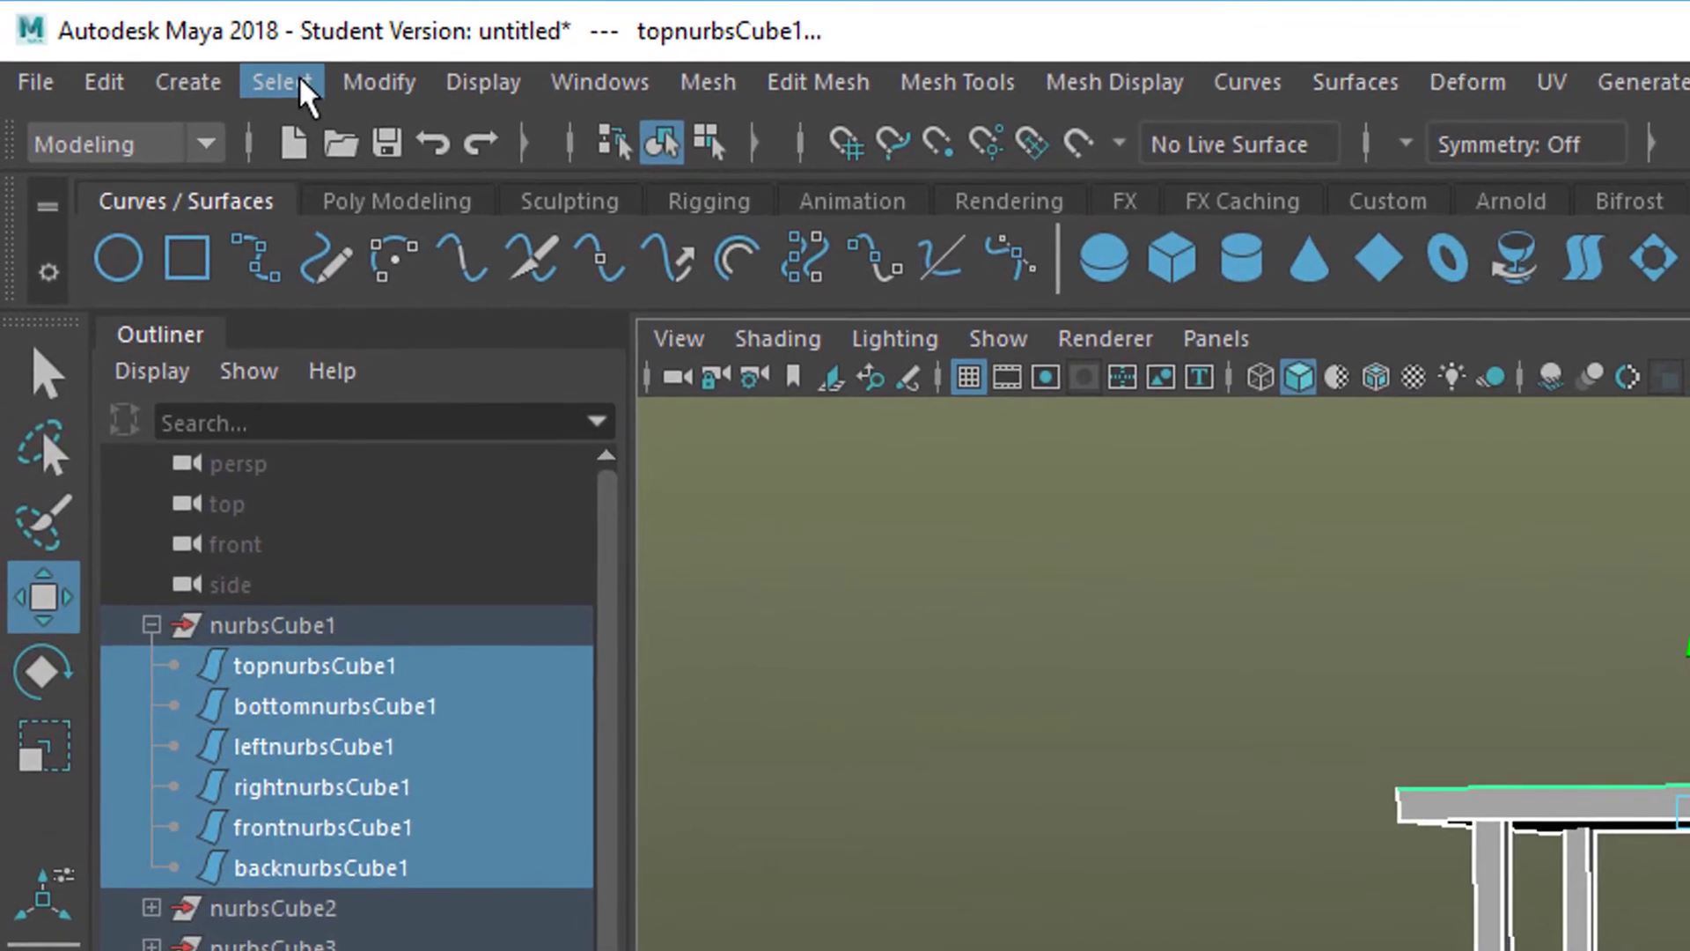
Step: Convert the selected NURBS surfaces of the table to polygons and inspect the resulting meshes
click(380, 81)
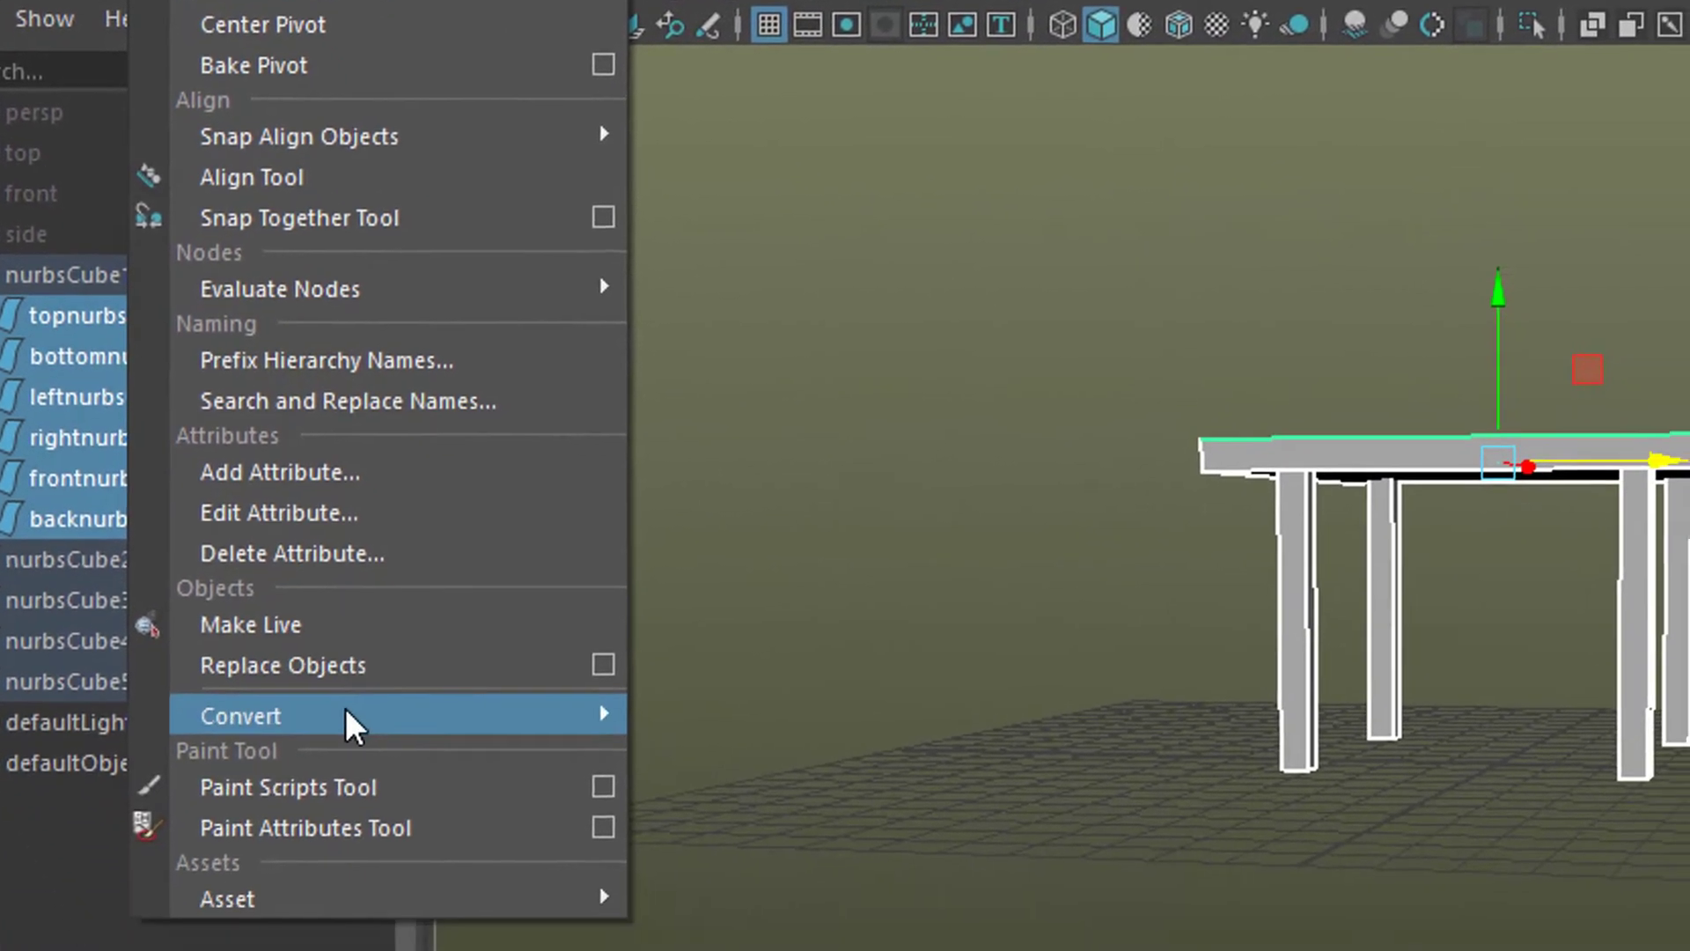
mouse_move(294, 623)
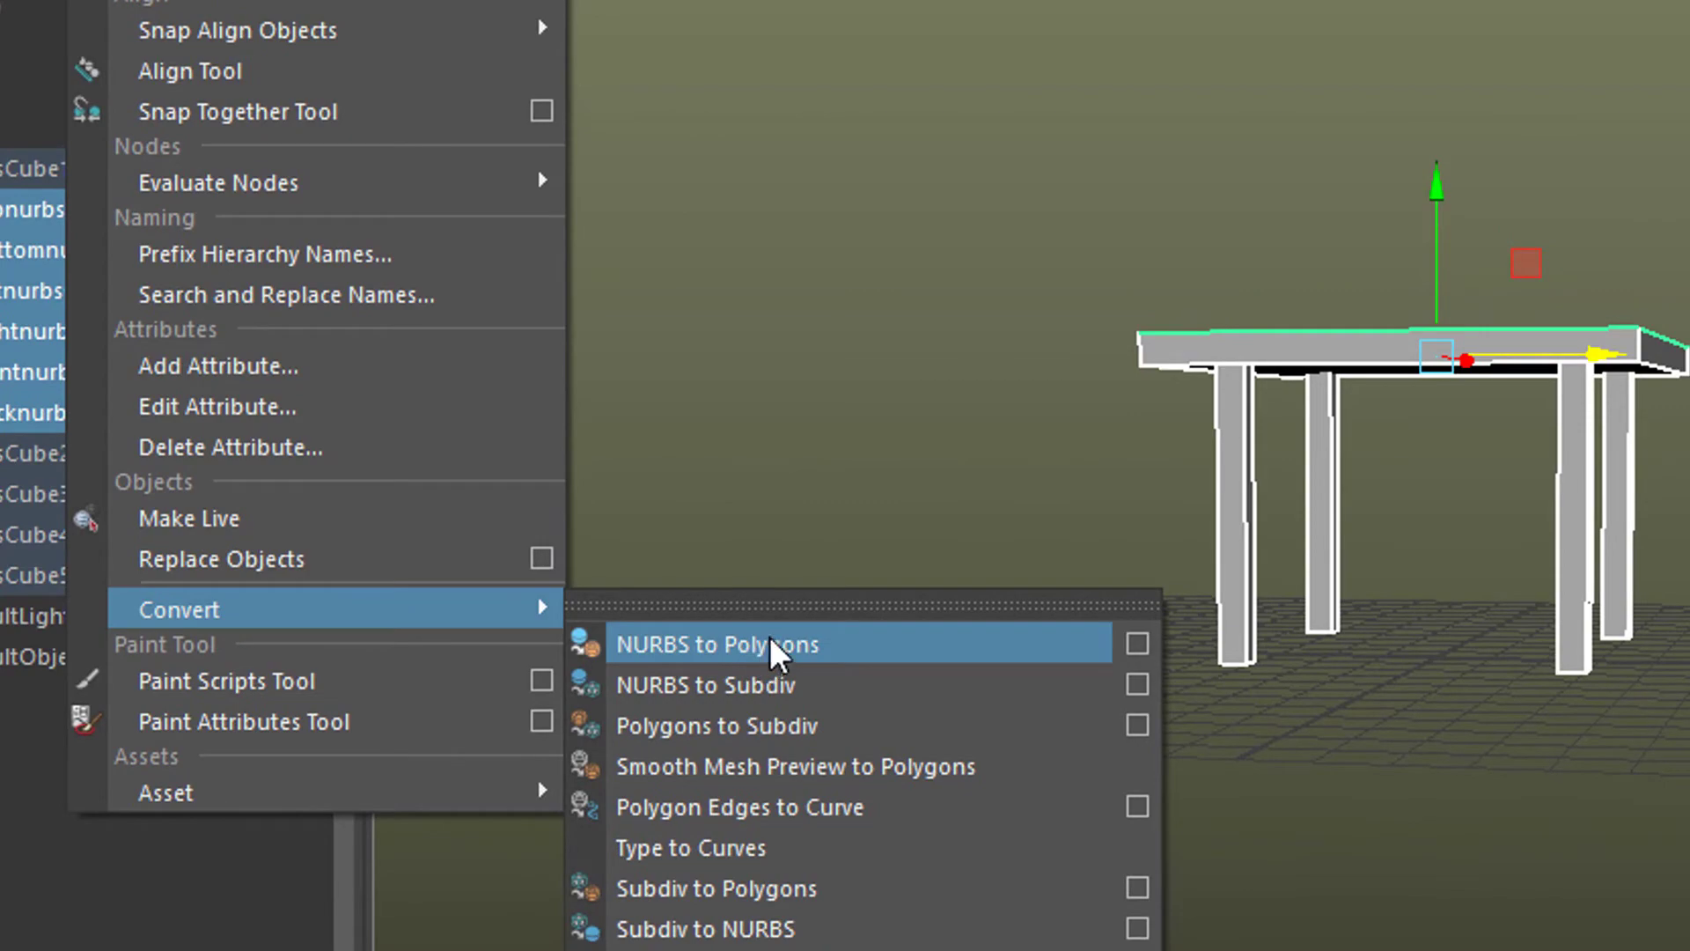
click(769, 637)
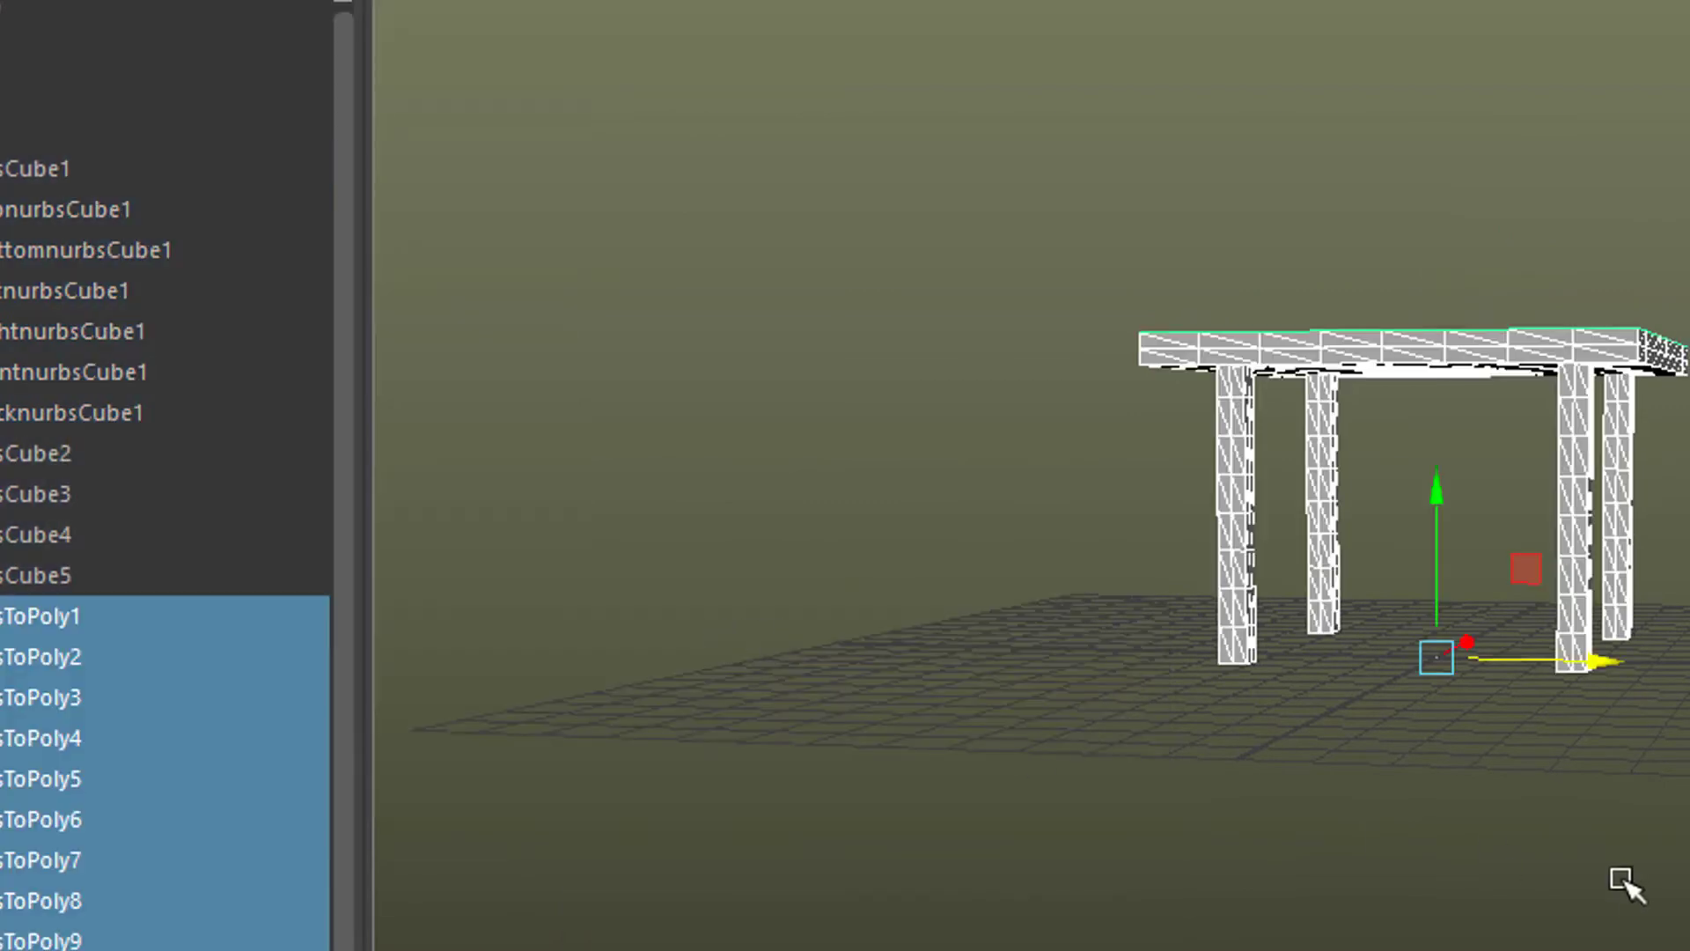
alt+drag(1623, 882, 1335, 909)
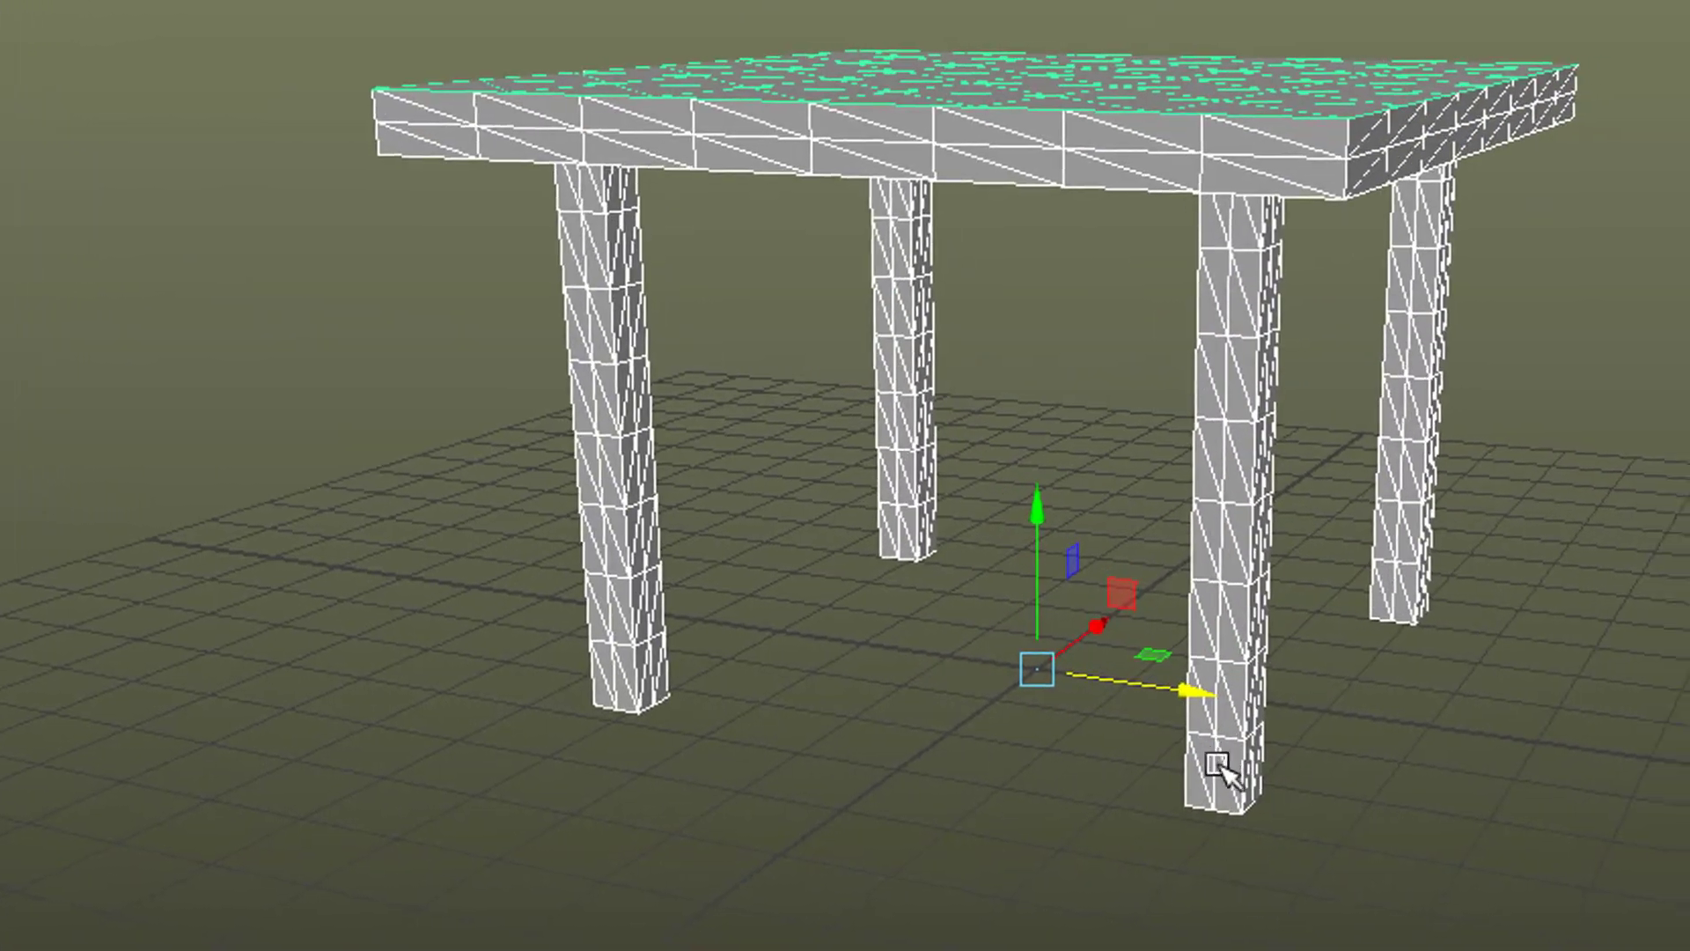
alt+drag(1217, 764, 1121, 804)
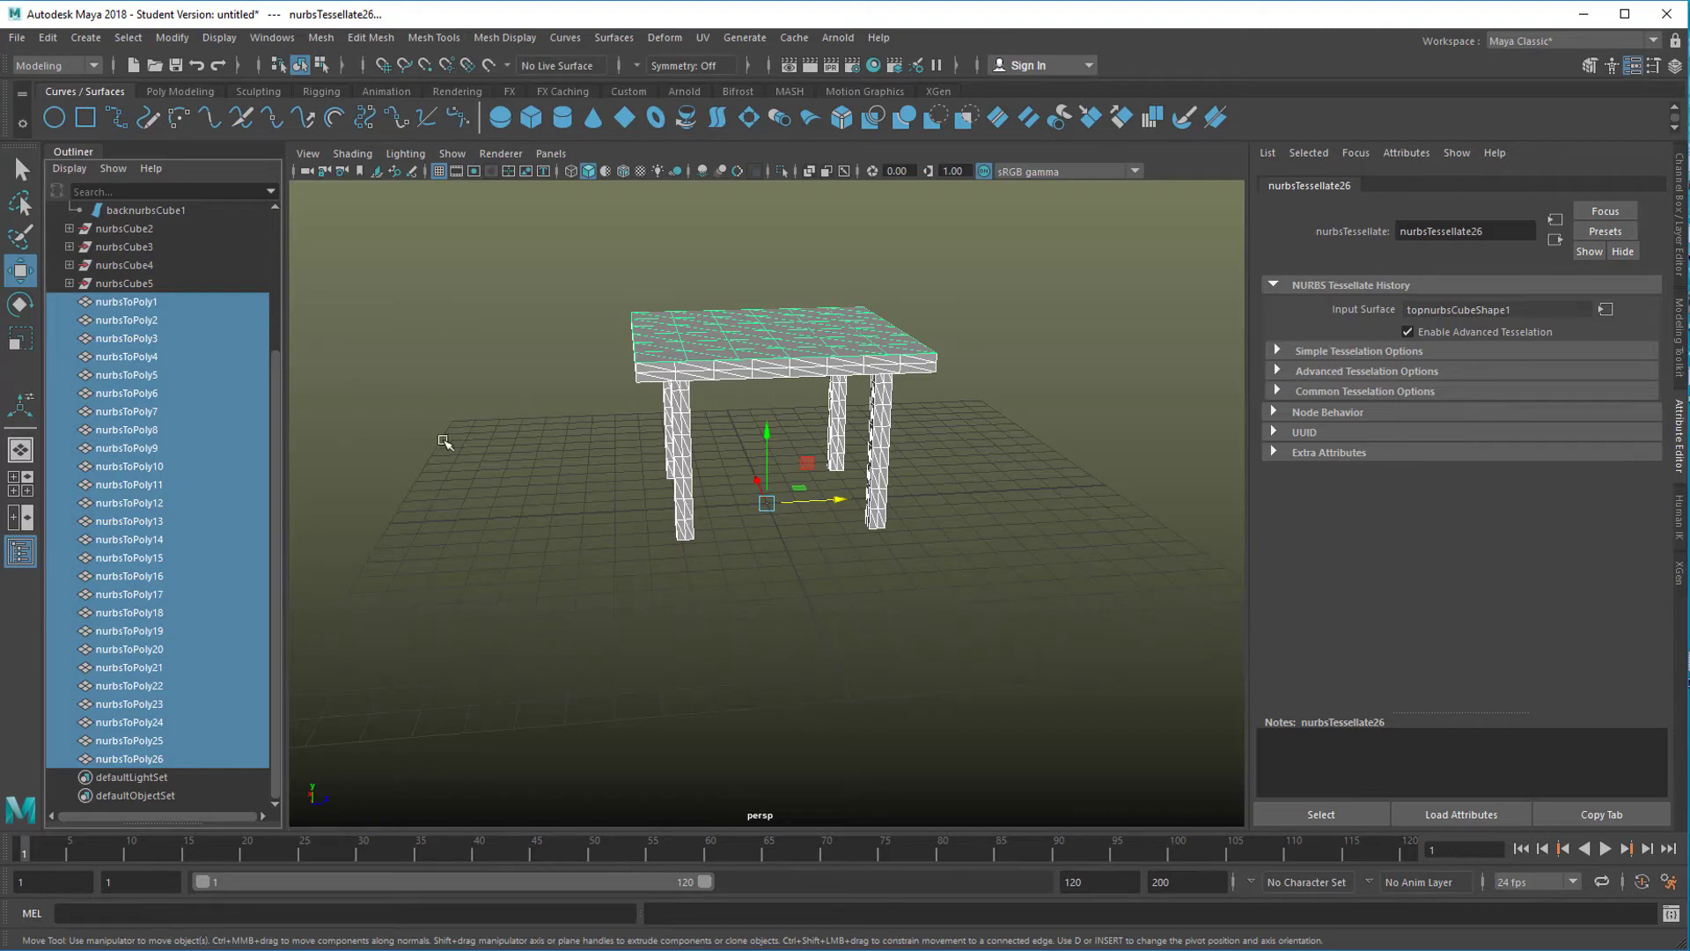
Step: Combine all the converted polygon pieces of the table into a single mesh
click(315, 39)
click(357, 102)
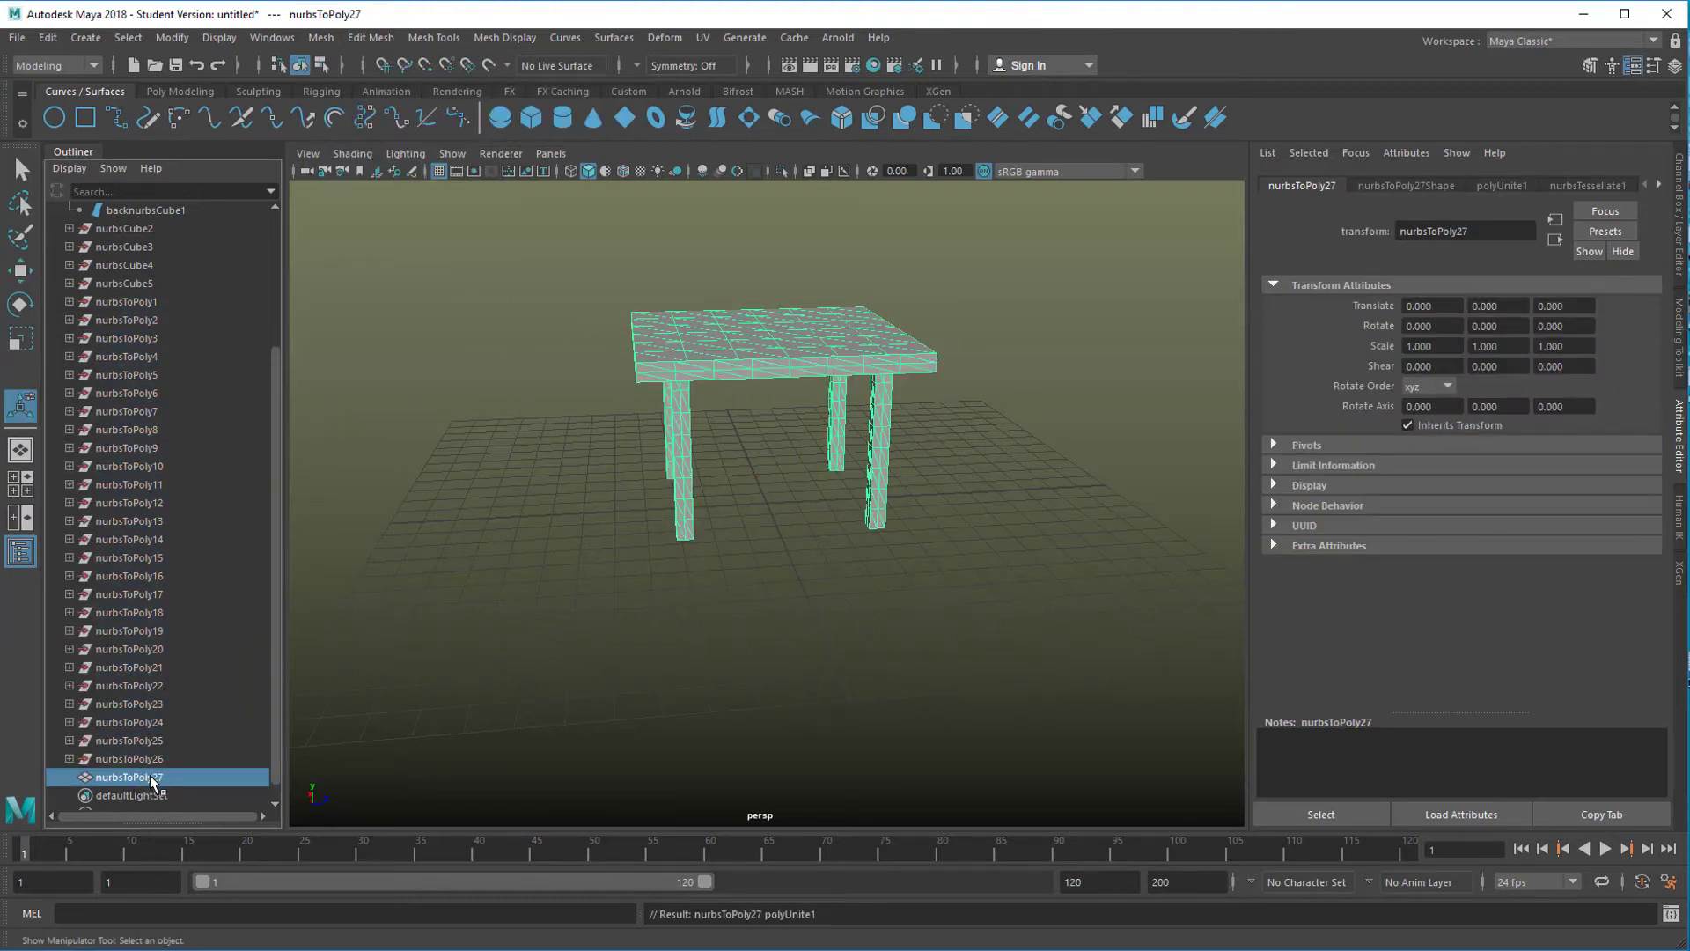
alt+drag(927, 662, 867, 641)
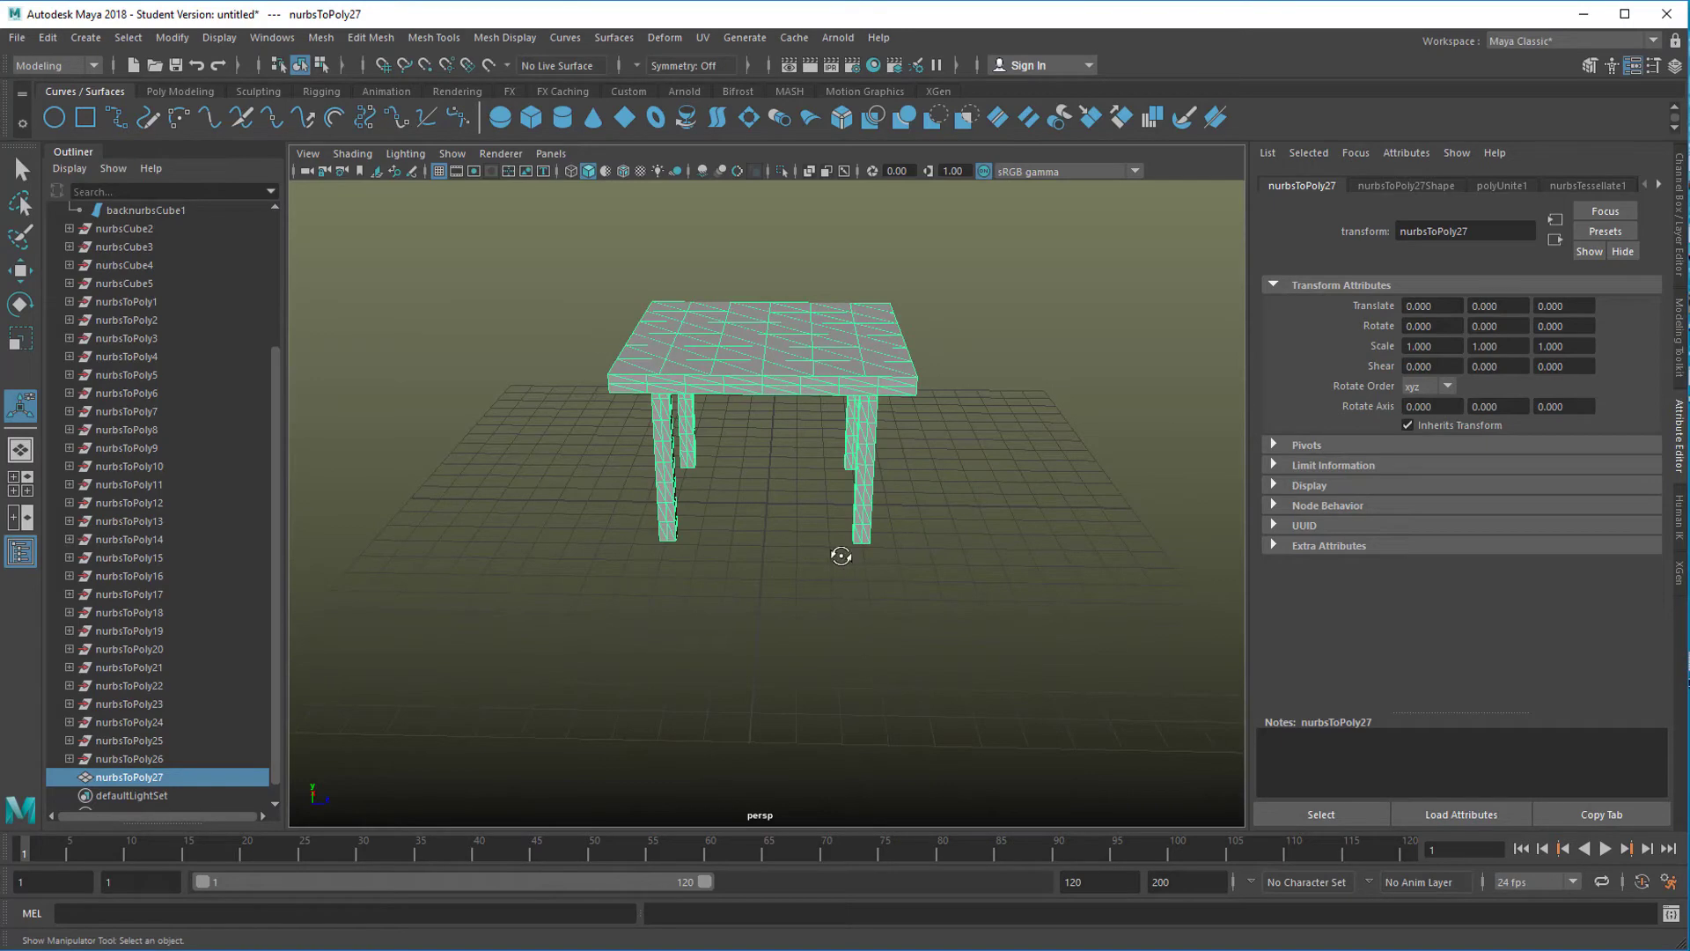
Step: Add a nonlinear Sine deformer to the combined table and set its amplitude to about 0.515
alt+drag(844, 550, 771, 256)
click(665, 37)
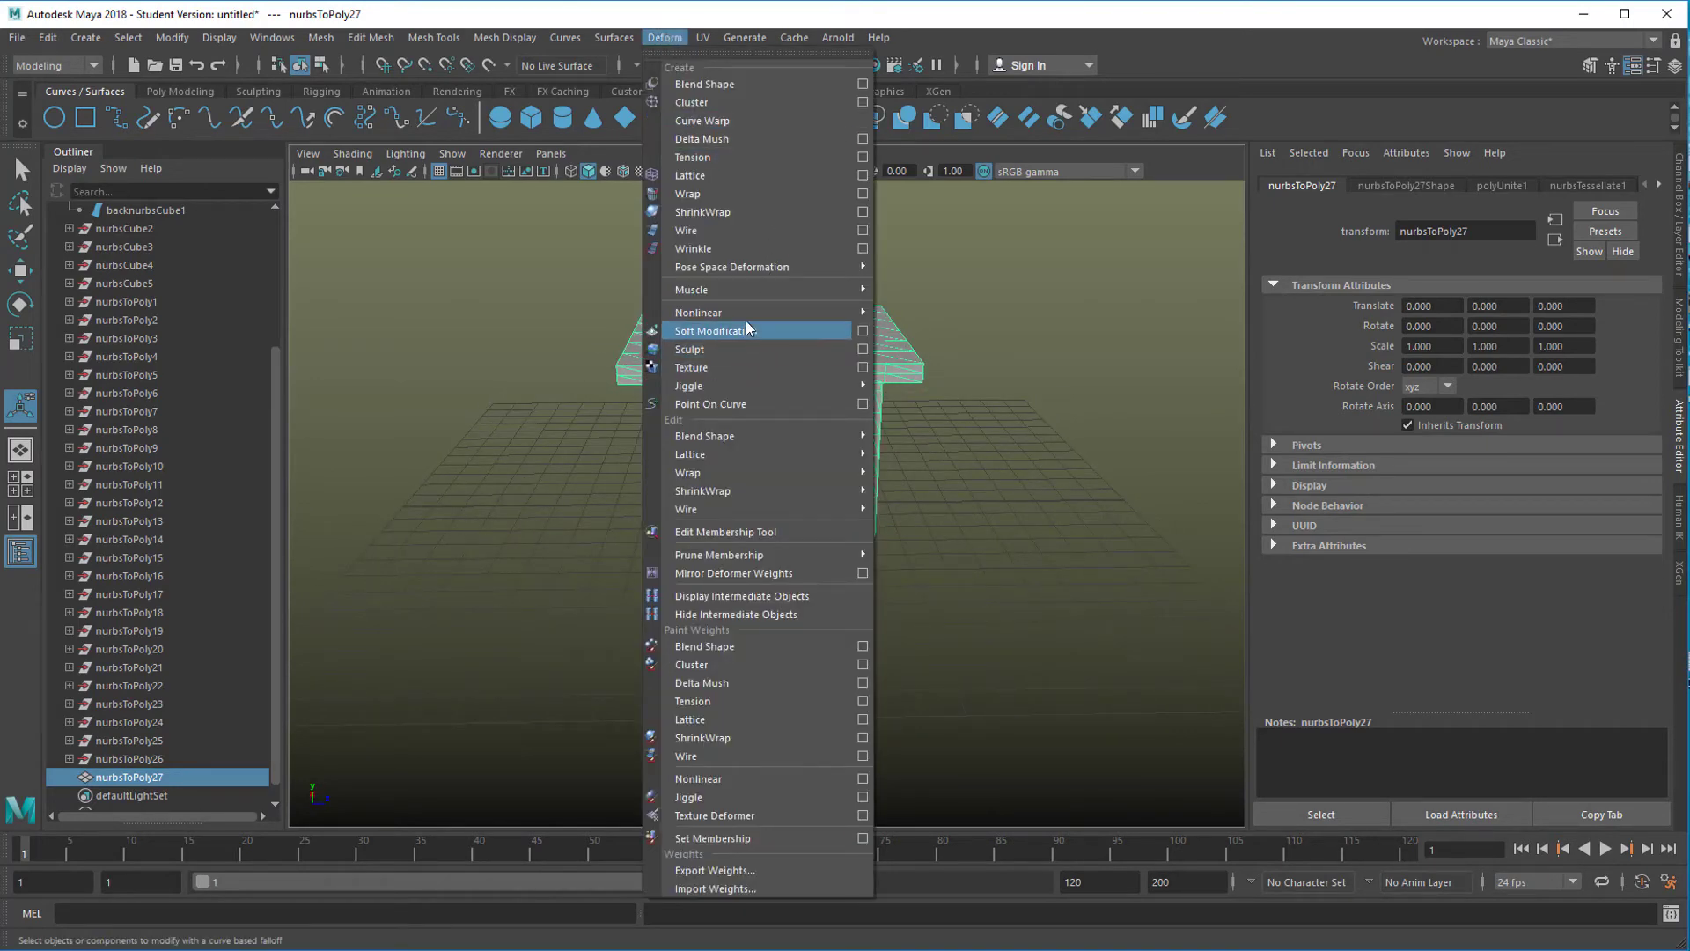
mouse_move(747, 315)
click(928, 370)
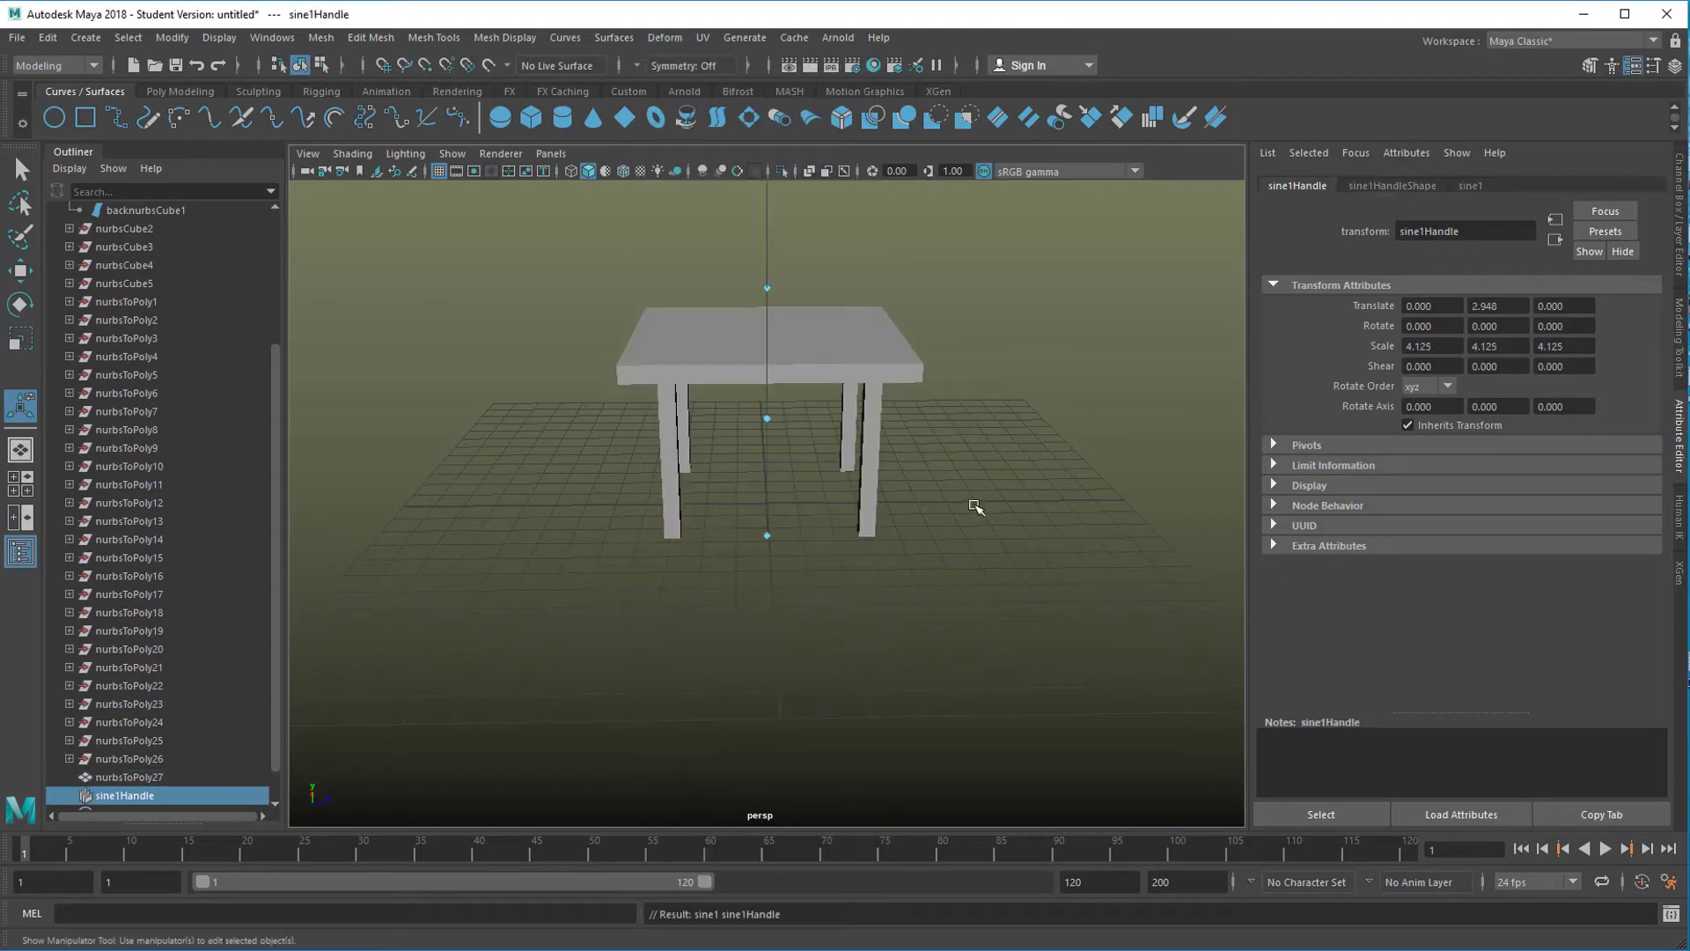
alt+drag(973, 502, 898, 570)
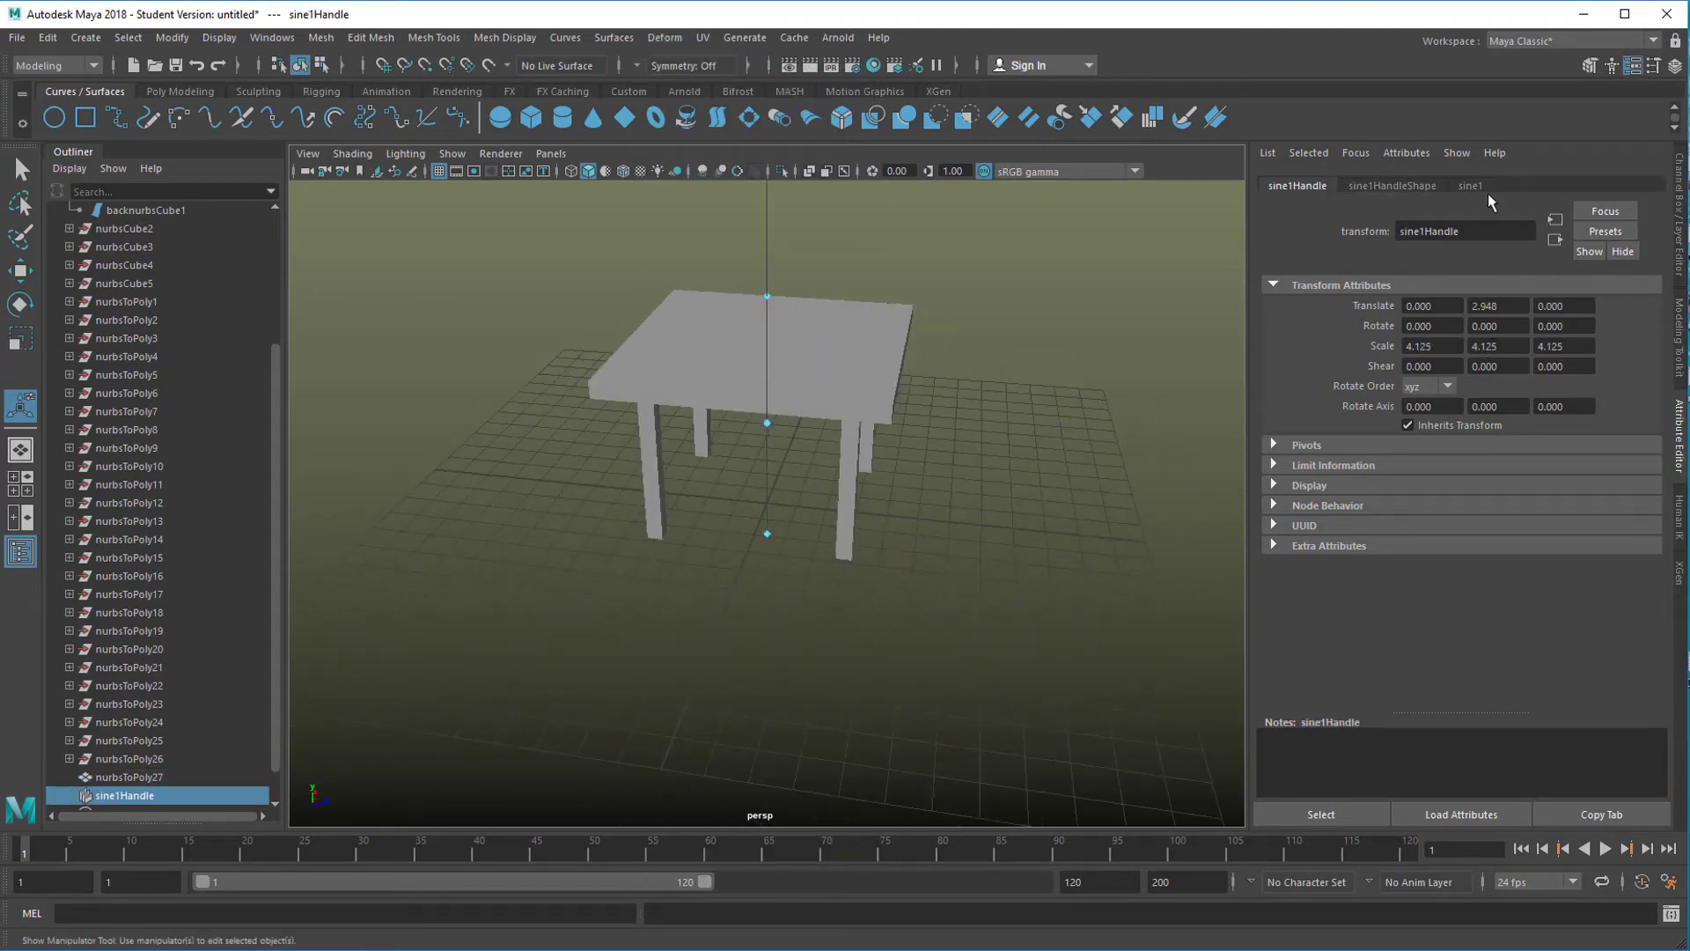
click(1484, 188)
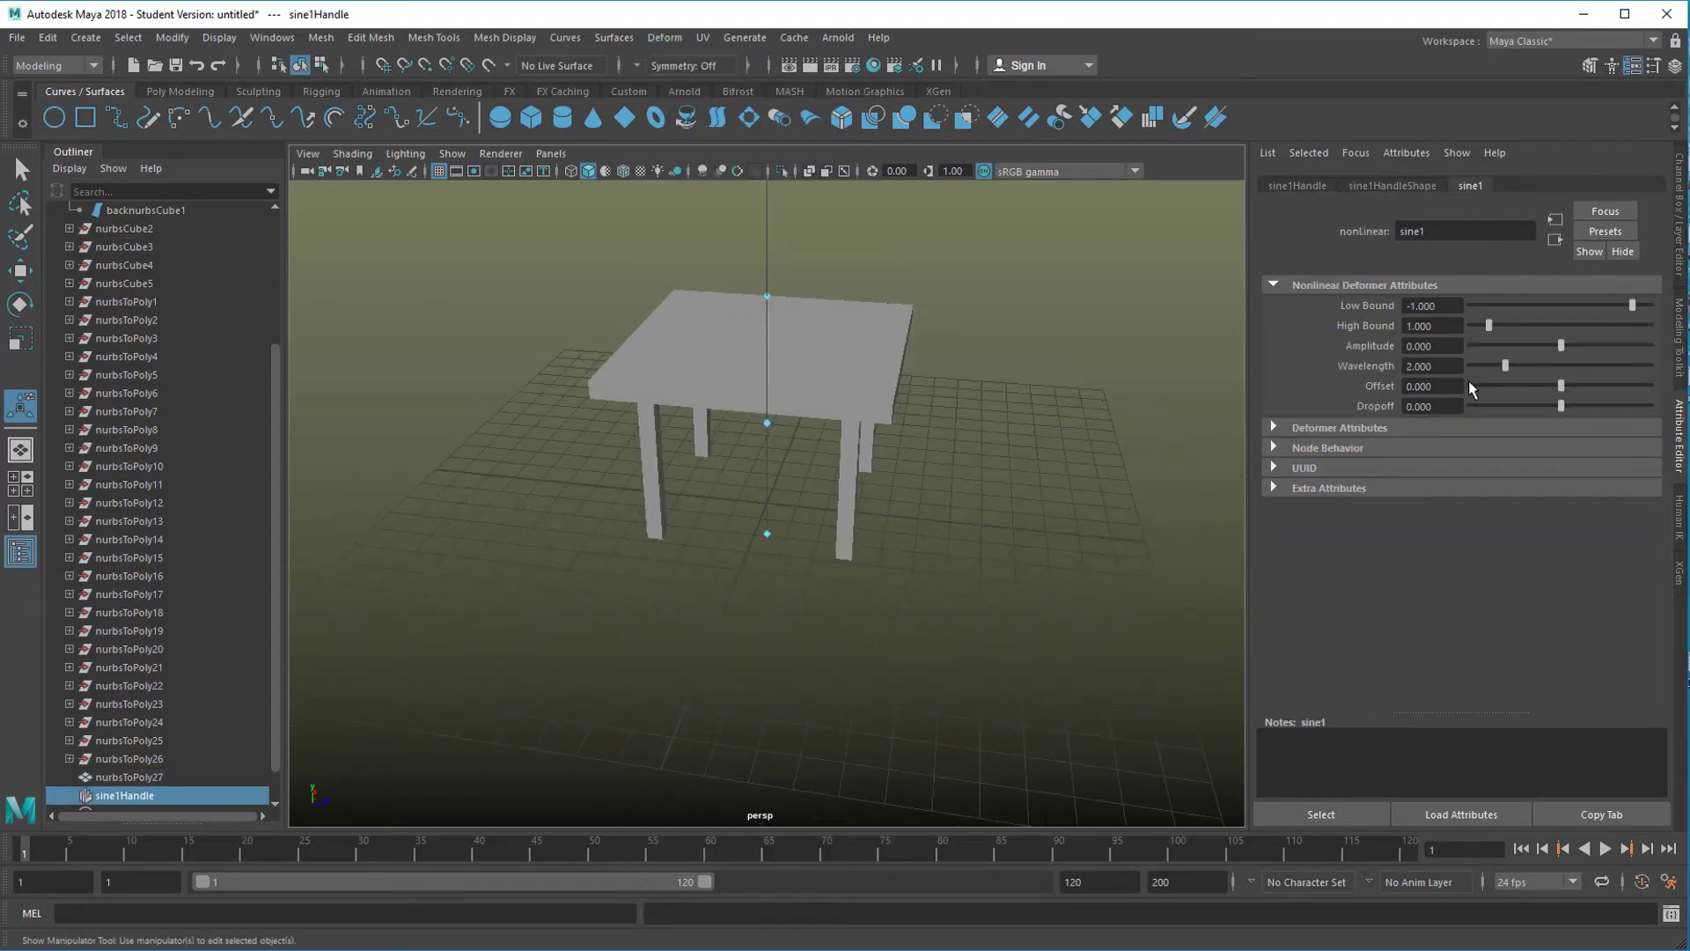
mouse_move(1562, 346)
mouse_down()
mouse_move(1584, 352)
mouse_move(1553, 357)
mouse_move(1567, 352)
mouse_up()
alt+drag(1008, 550, 951, 505)
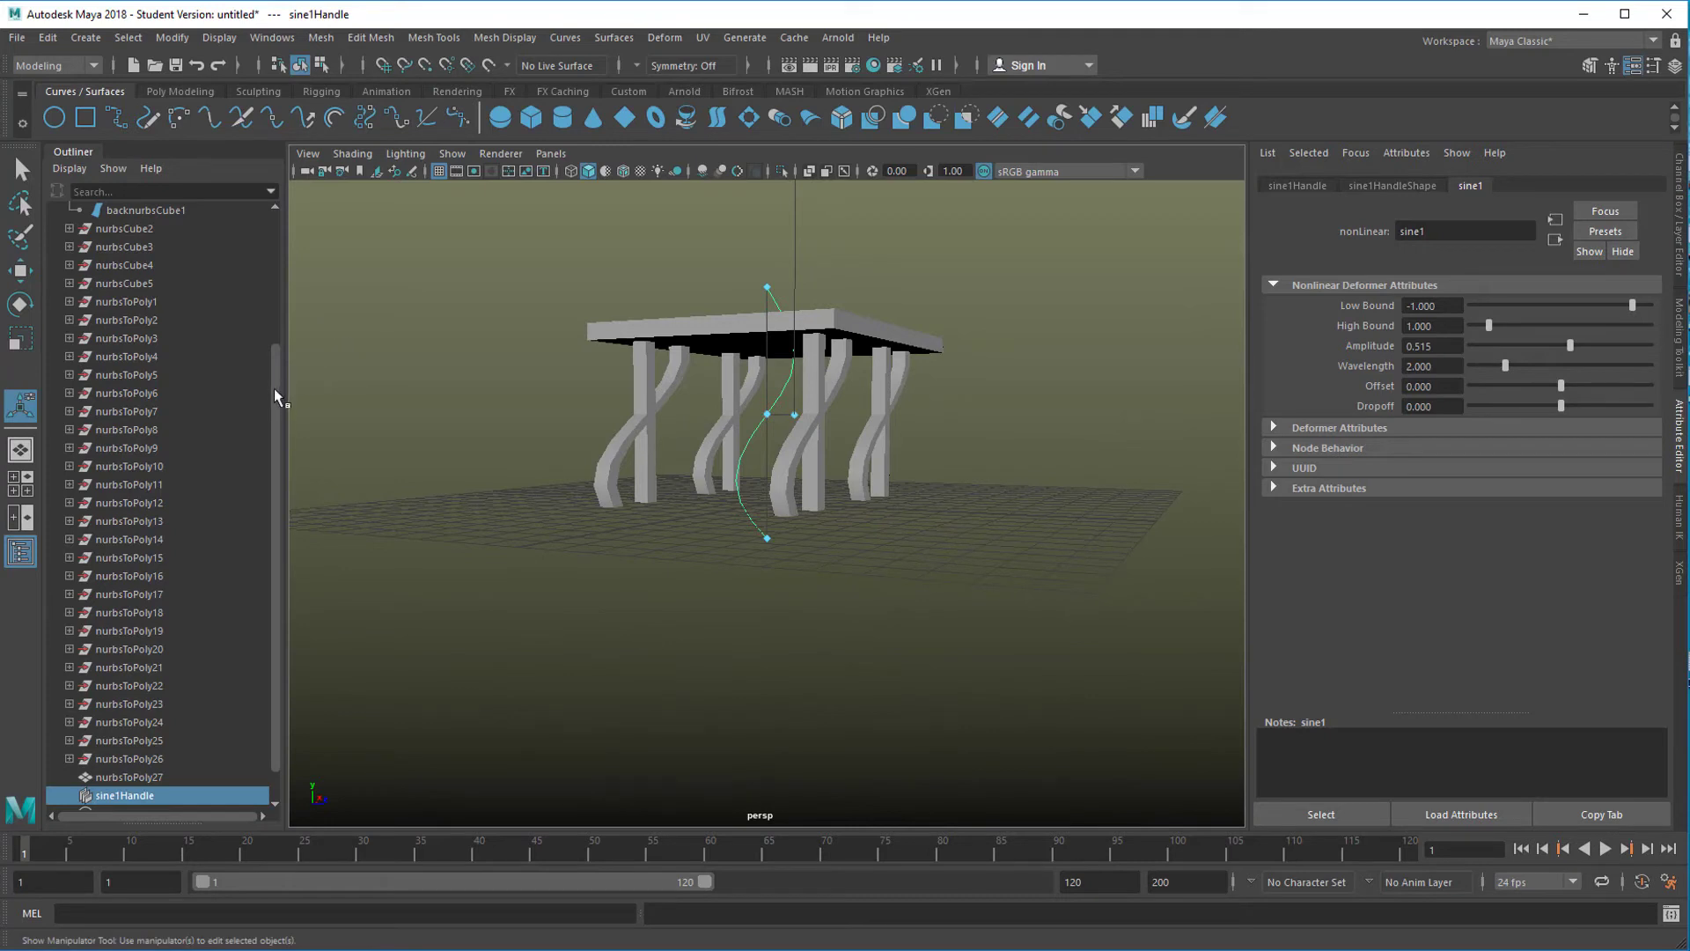
Step: Delete the original NURBS objects, nurbsCube1 through nurbsCube5, leaving the deformed polygon table
drag(273, 388, 278, 261)
click(124, 284)
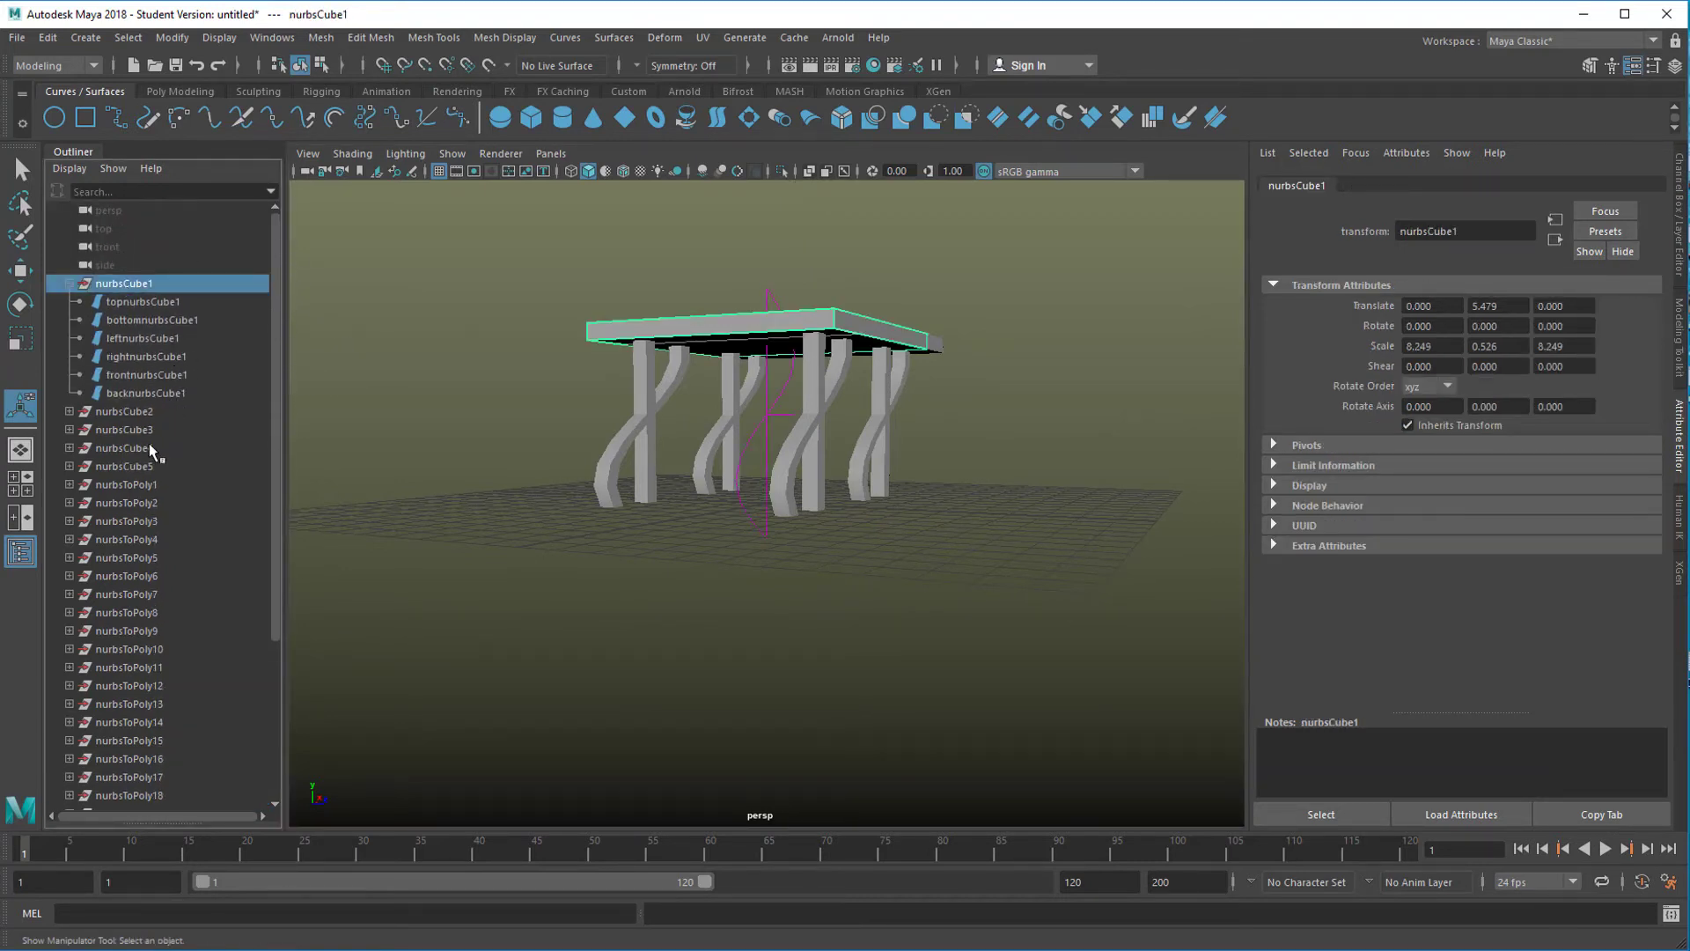
shift+click(156, 472)
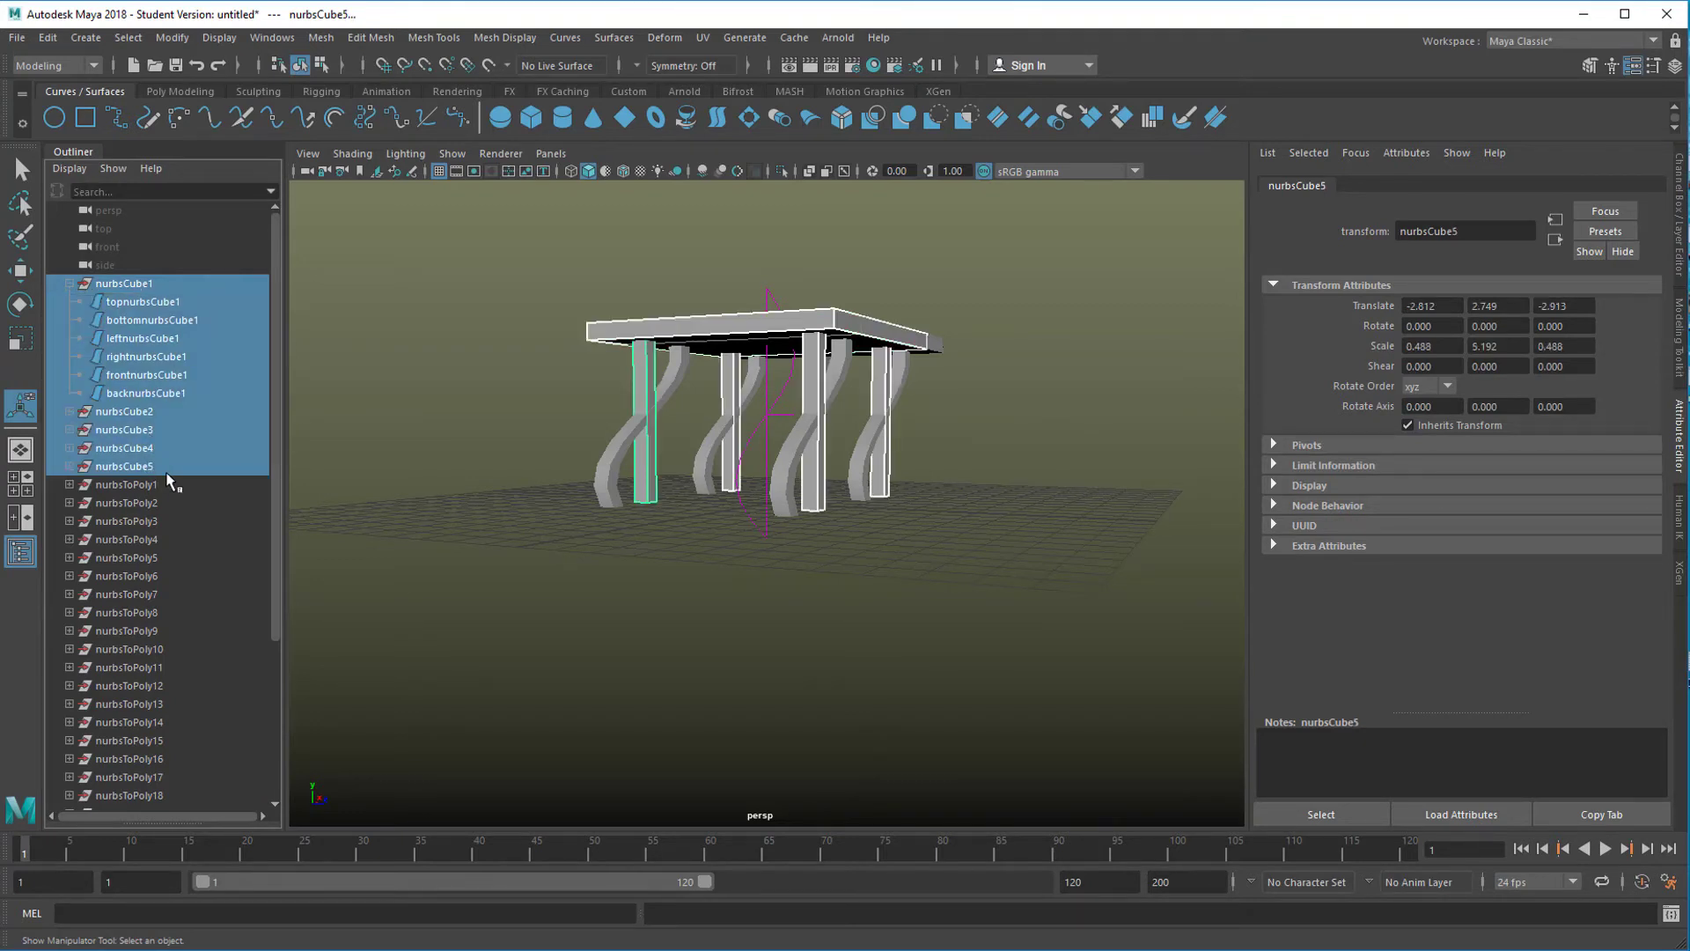
key(Delete)
Step: Rotate the sine deformer handle about 35 degrees around Z and about -34 degrees around X, examining the warped table
alt+drag(770, 521, 887, 561)
click(832, 537)
key(e)
drag(837, 379, 832, 386)
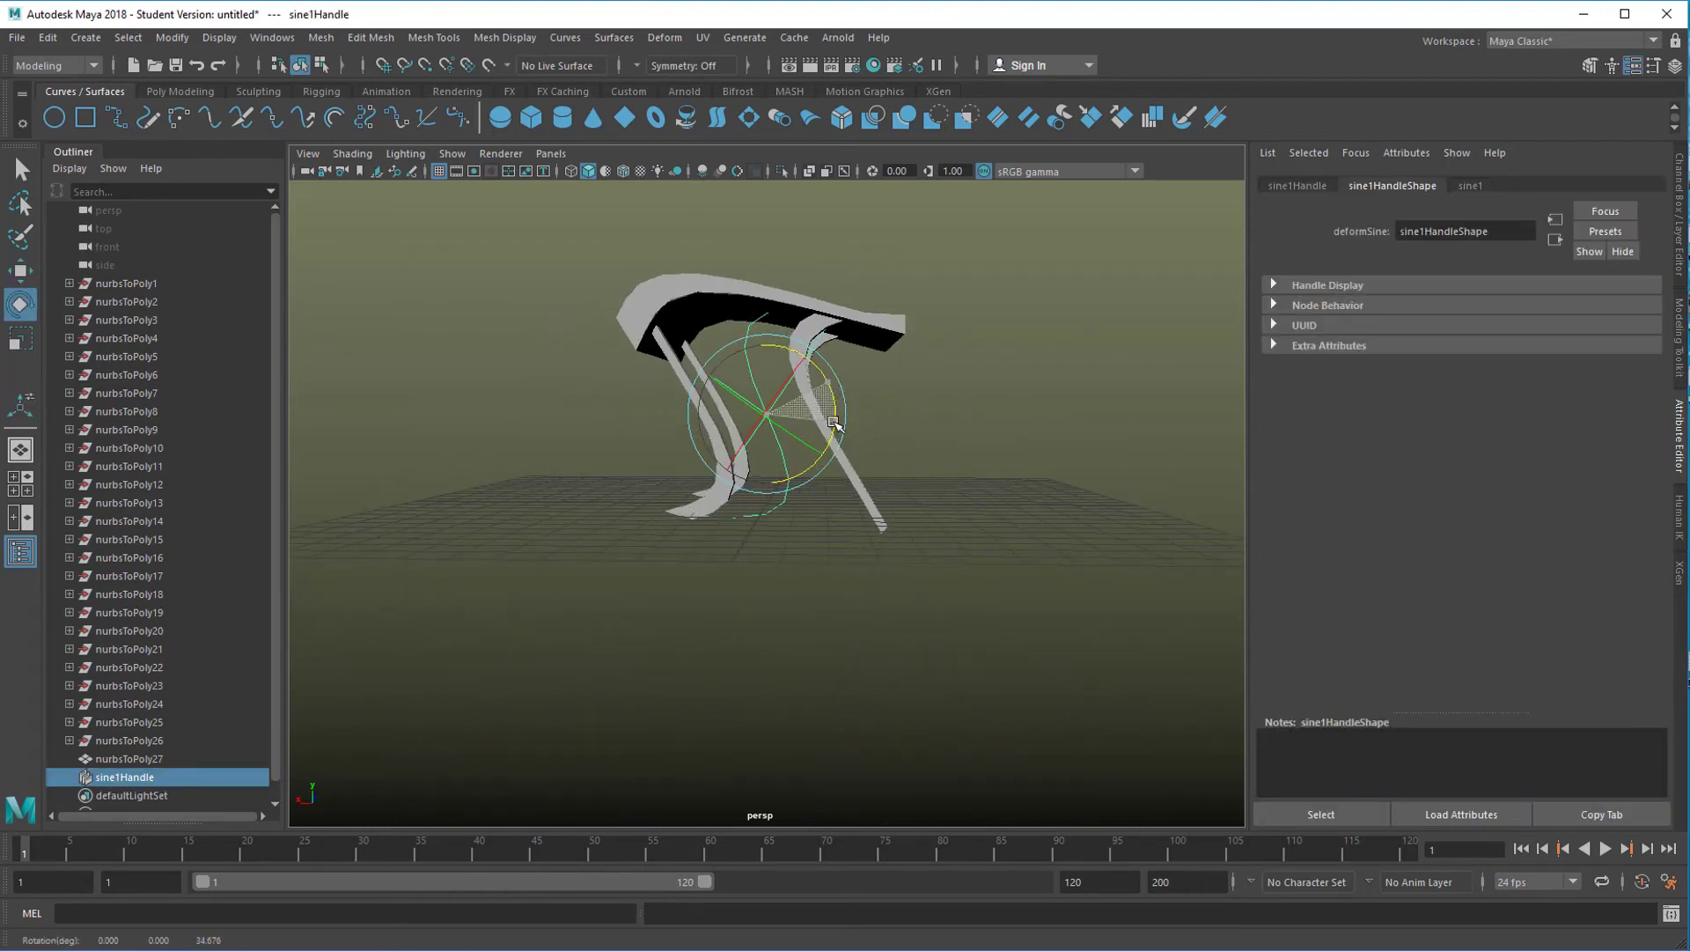
alt+drag(889, 543, 765, 546)
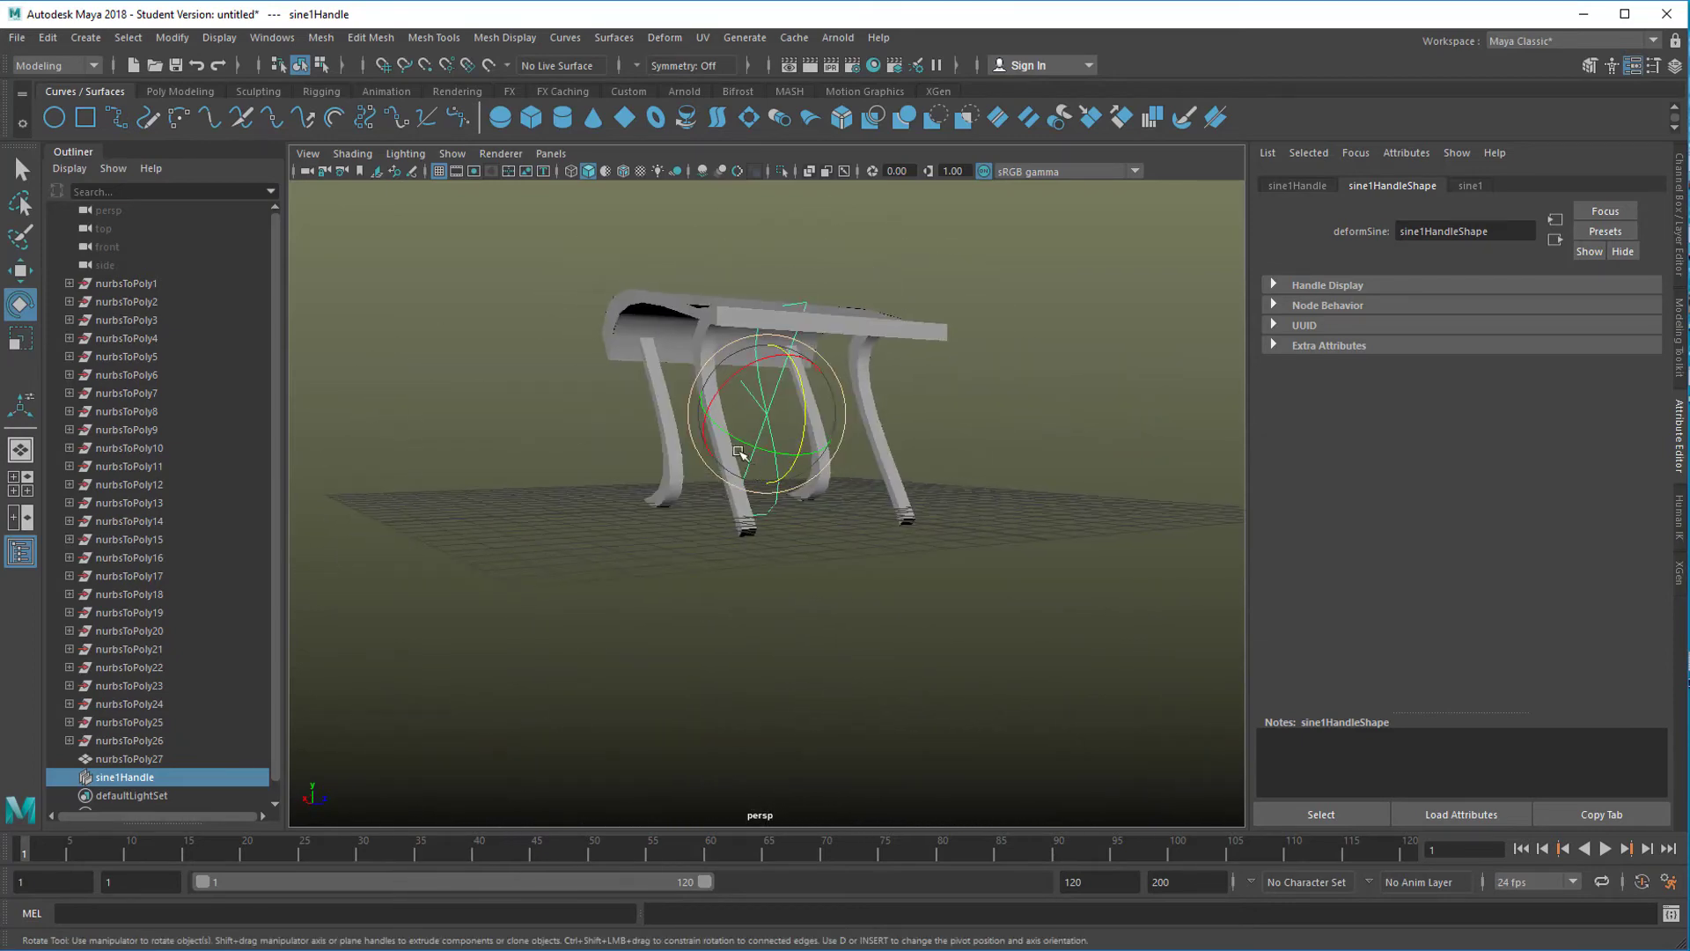
drag(740, 380, 729, 386)
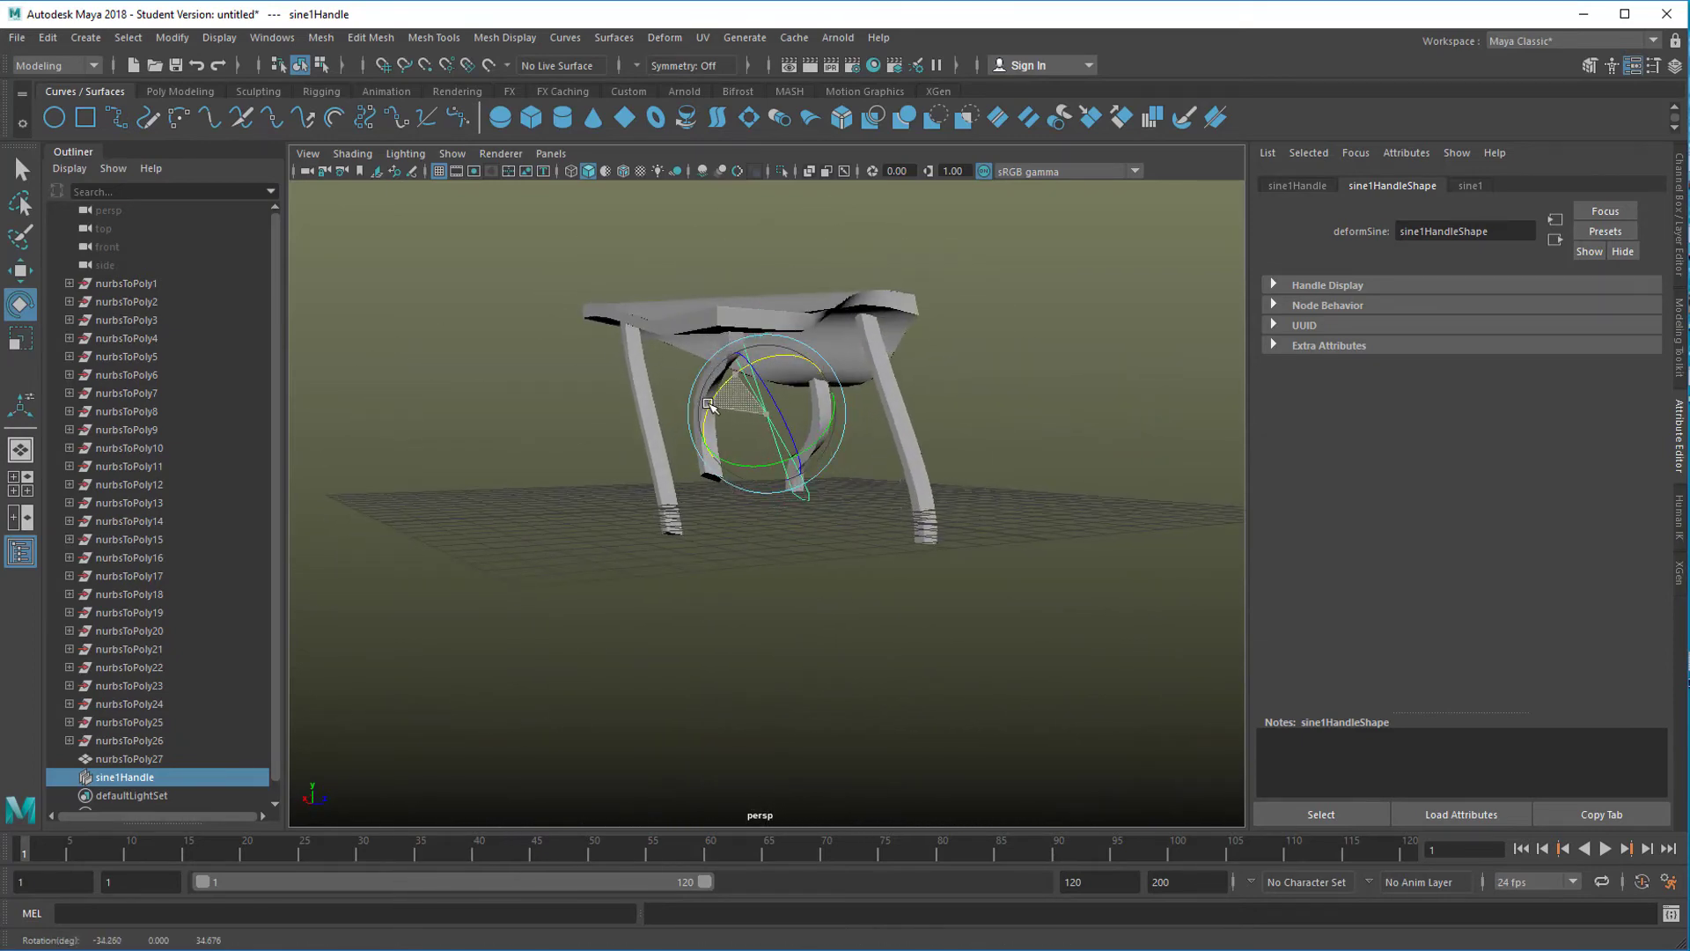
alt+drag(693, 521, 986, 545)
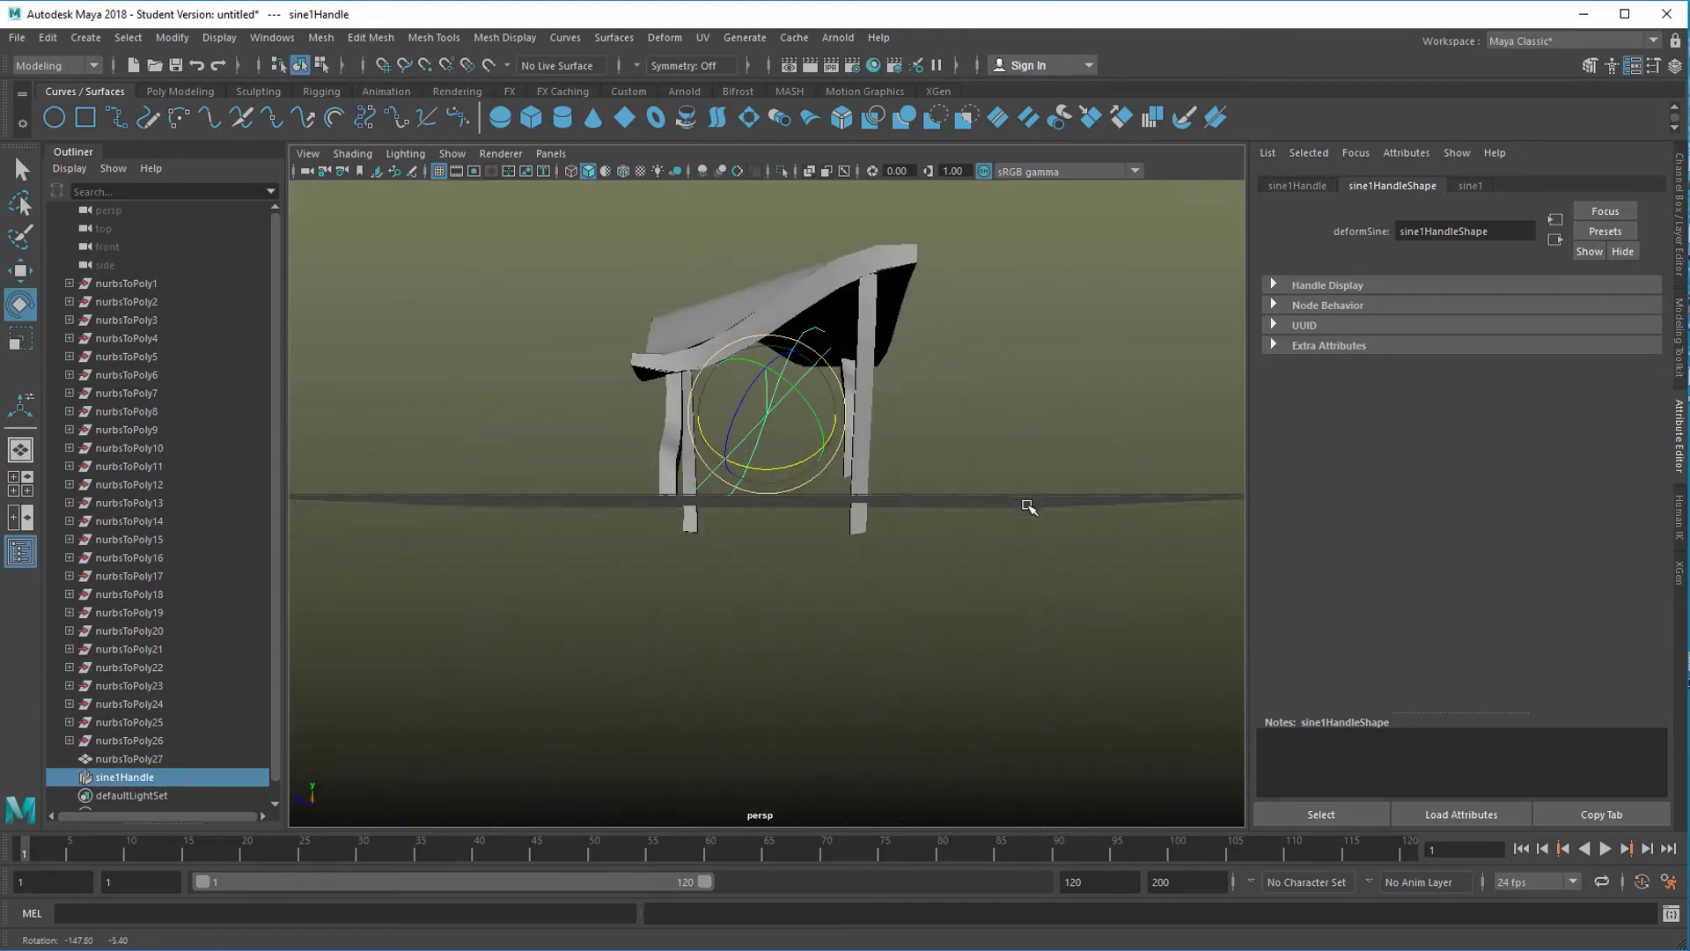
alt+drag(804, 511, 919, 736)
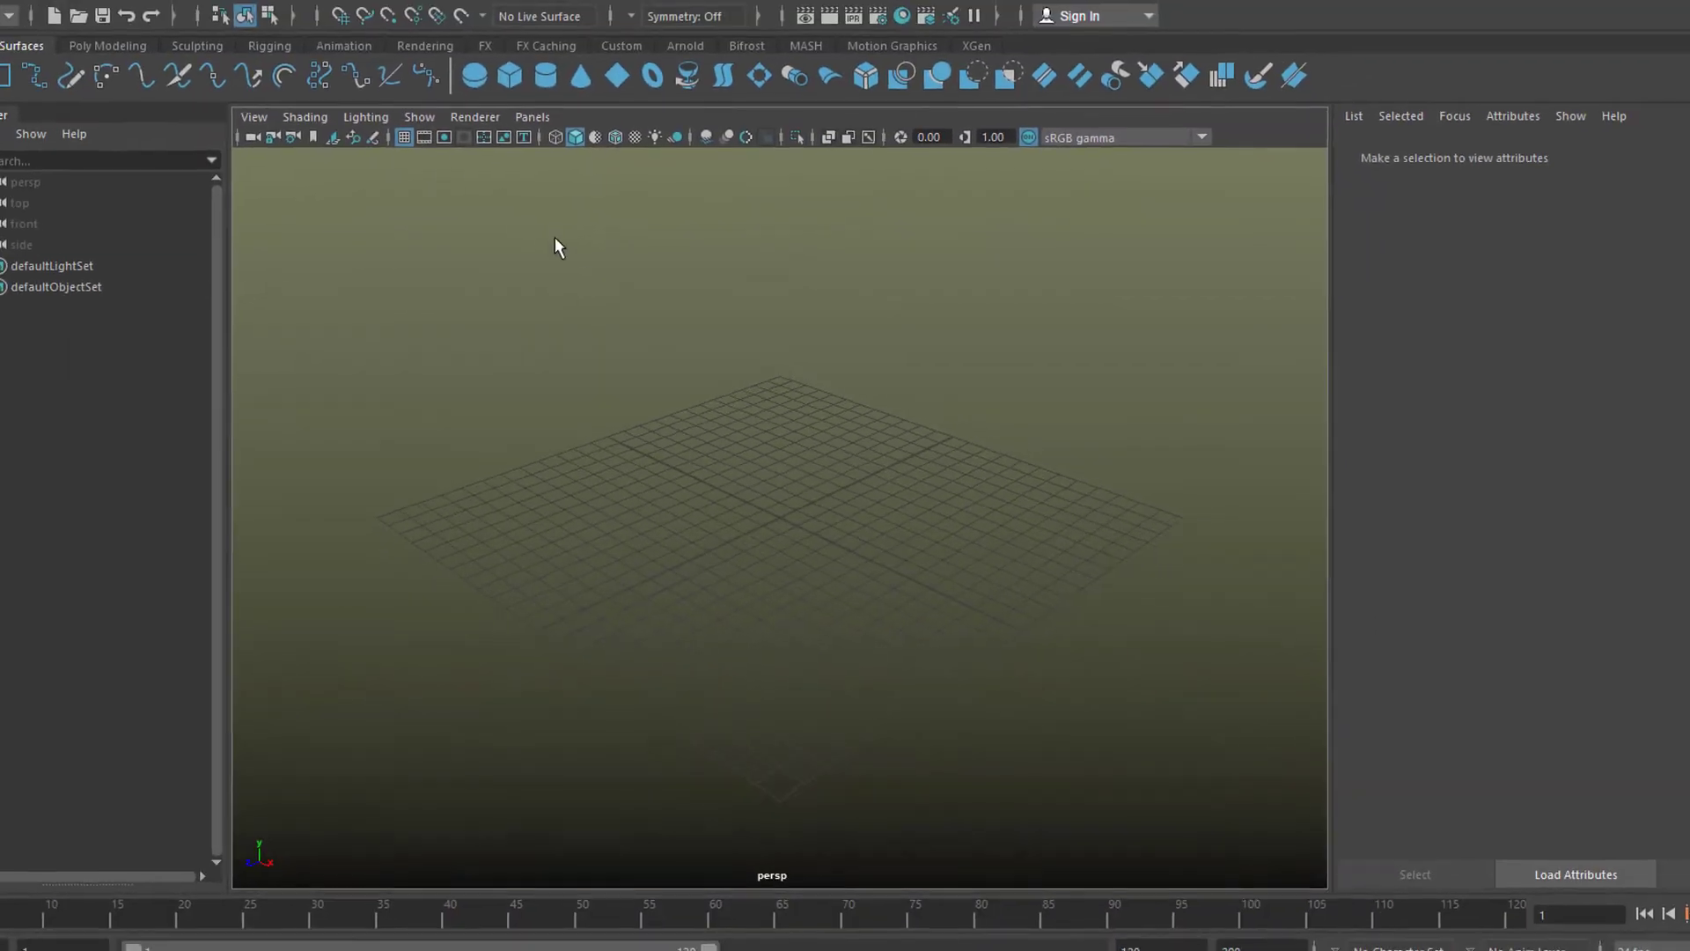
Step: In the empty scene, create a polygon cube, scale it uniformly to about 9.25 and raise it to about 4.73 in Y
click(106, 47)
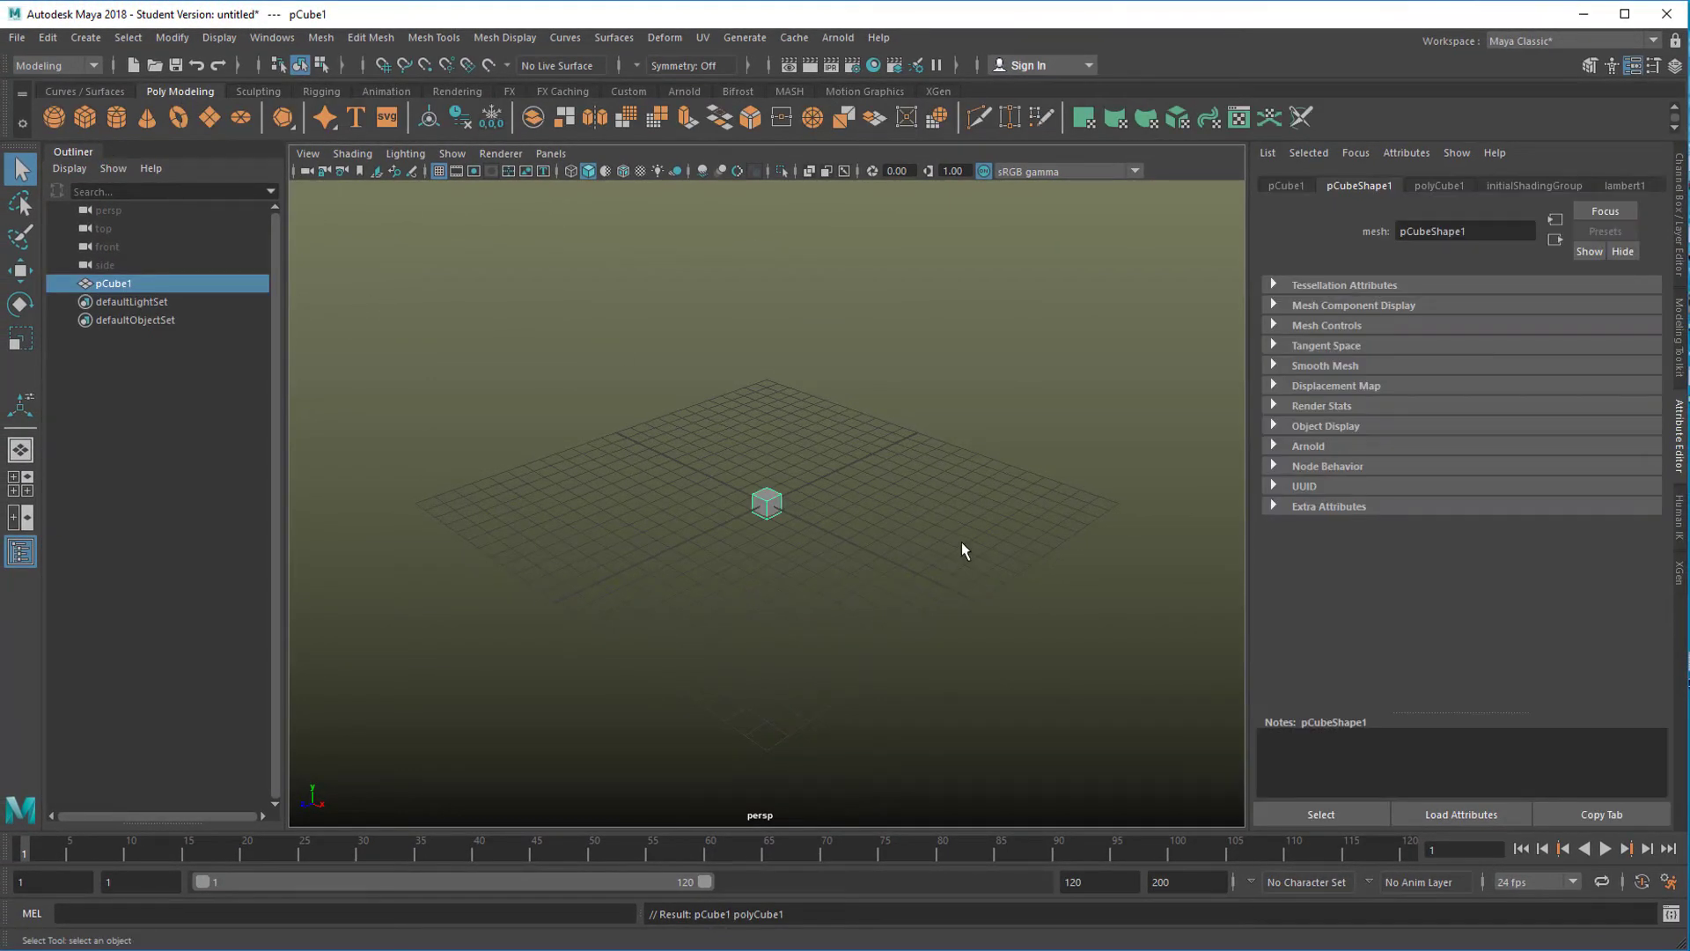
key(e)
key(r)
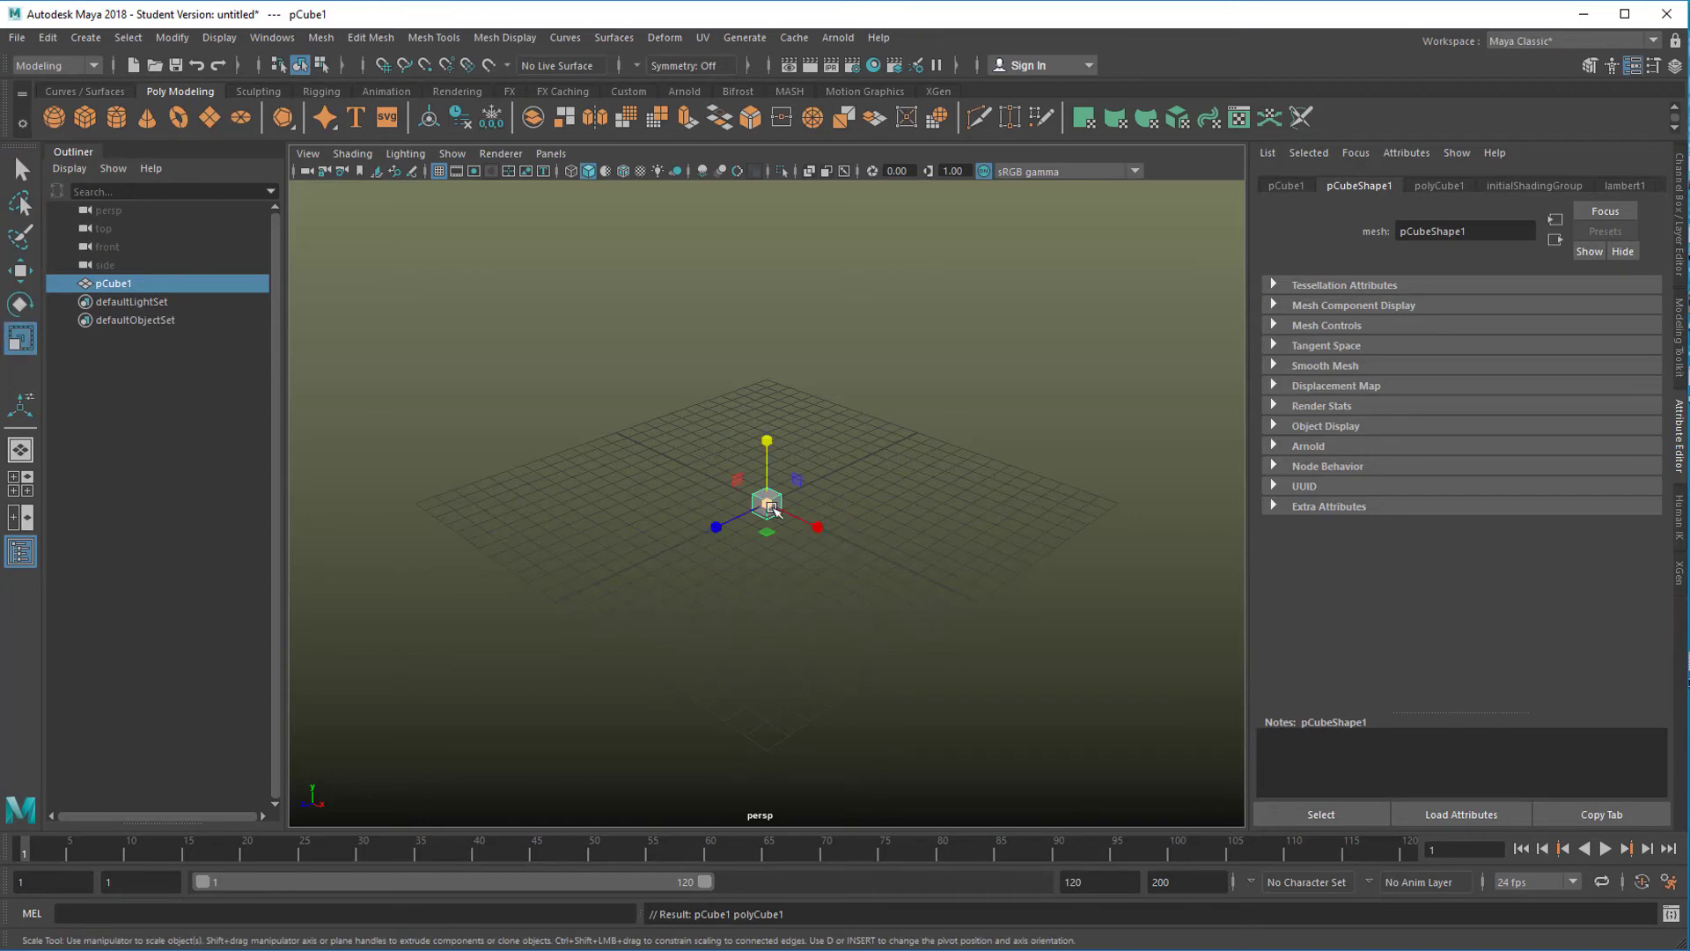
drag(770, 505, 868, 529)
key(w)
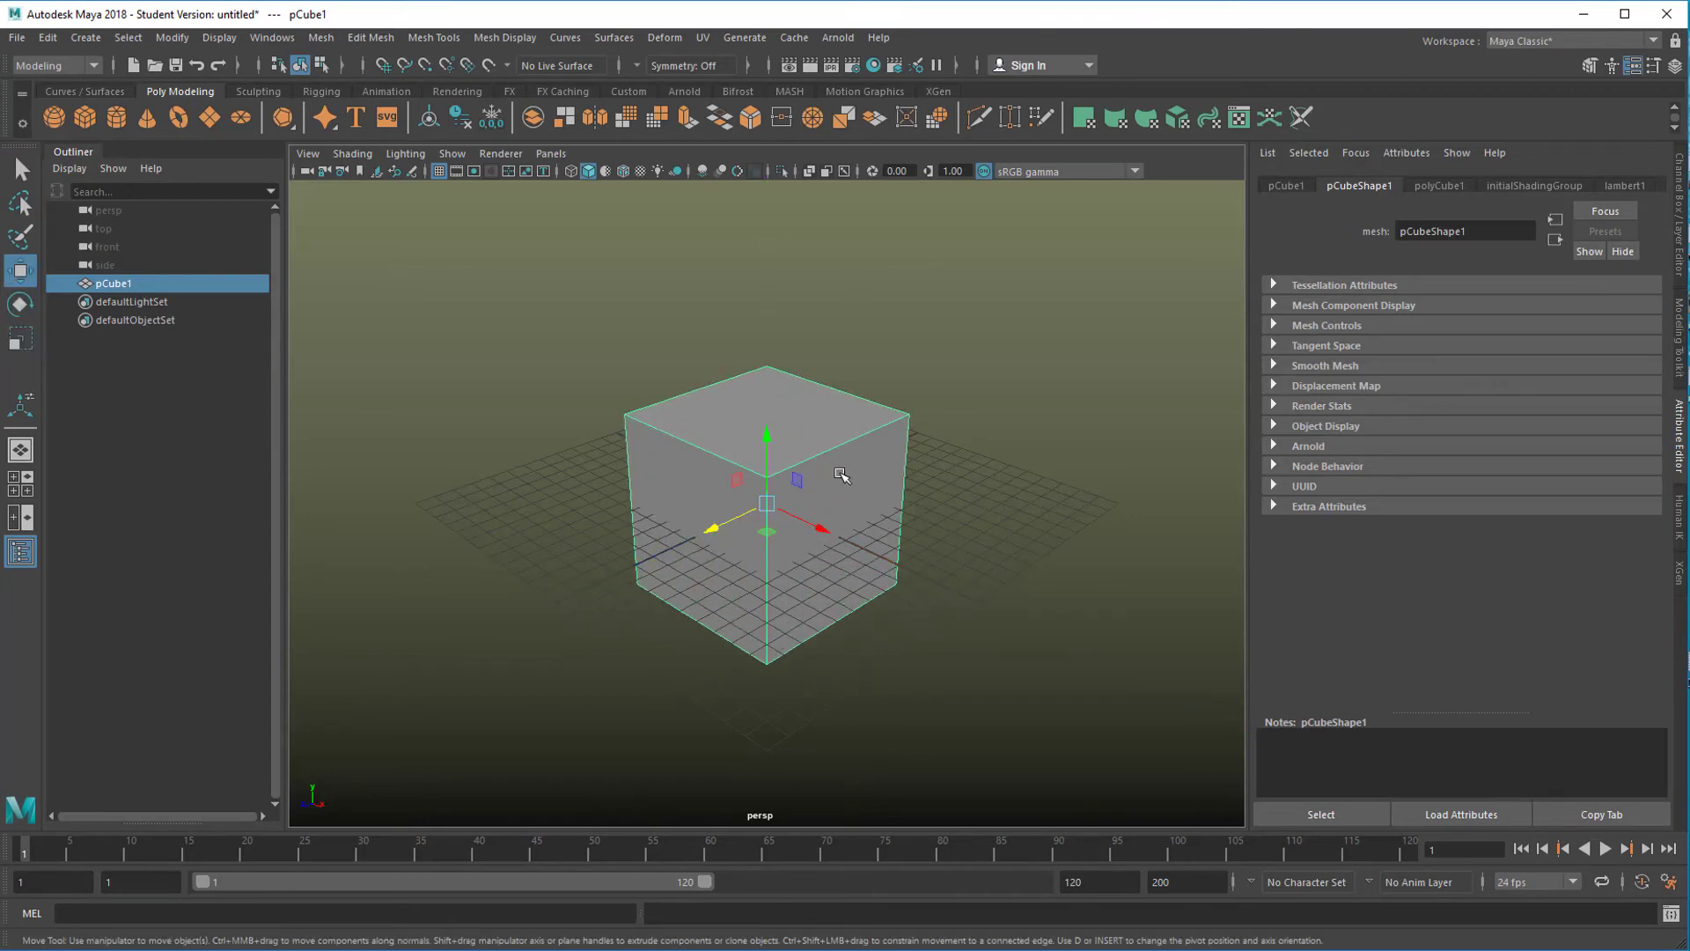
alt+drag(778, 444, 766, 347)
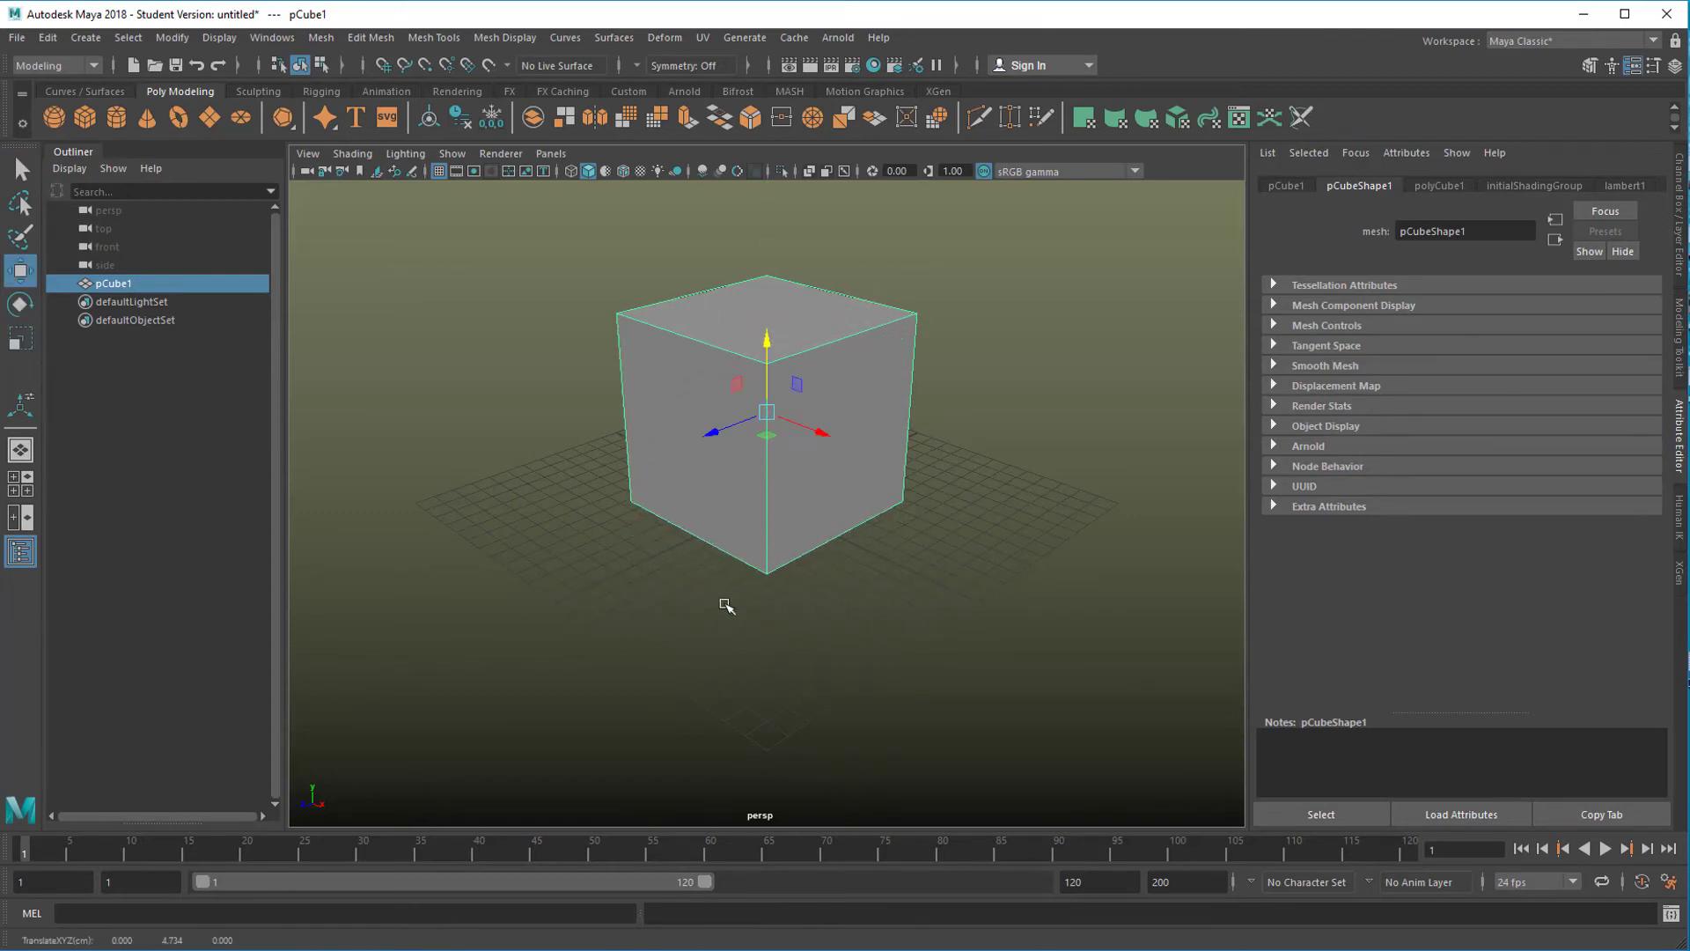
mouse_move(713, 615)
alt+mouse_down()
mouse_move(820, 605)
mouse_move(690, 622)
mouse_move(695, 596)
alt+mouse_up()
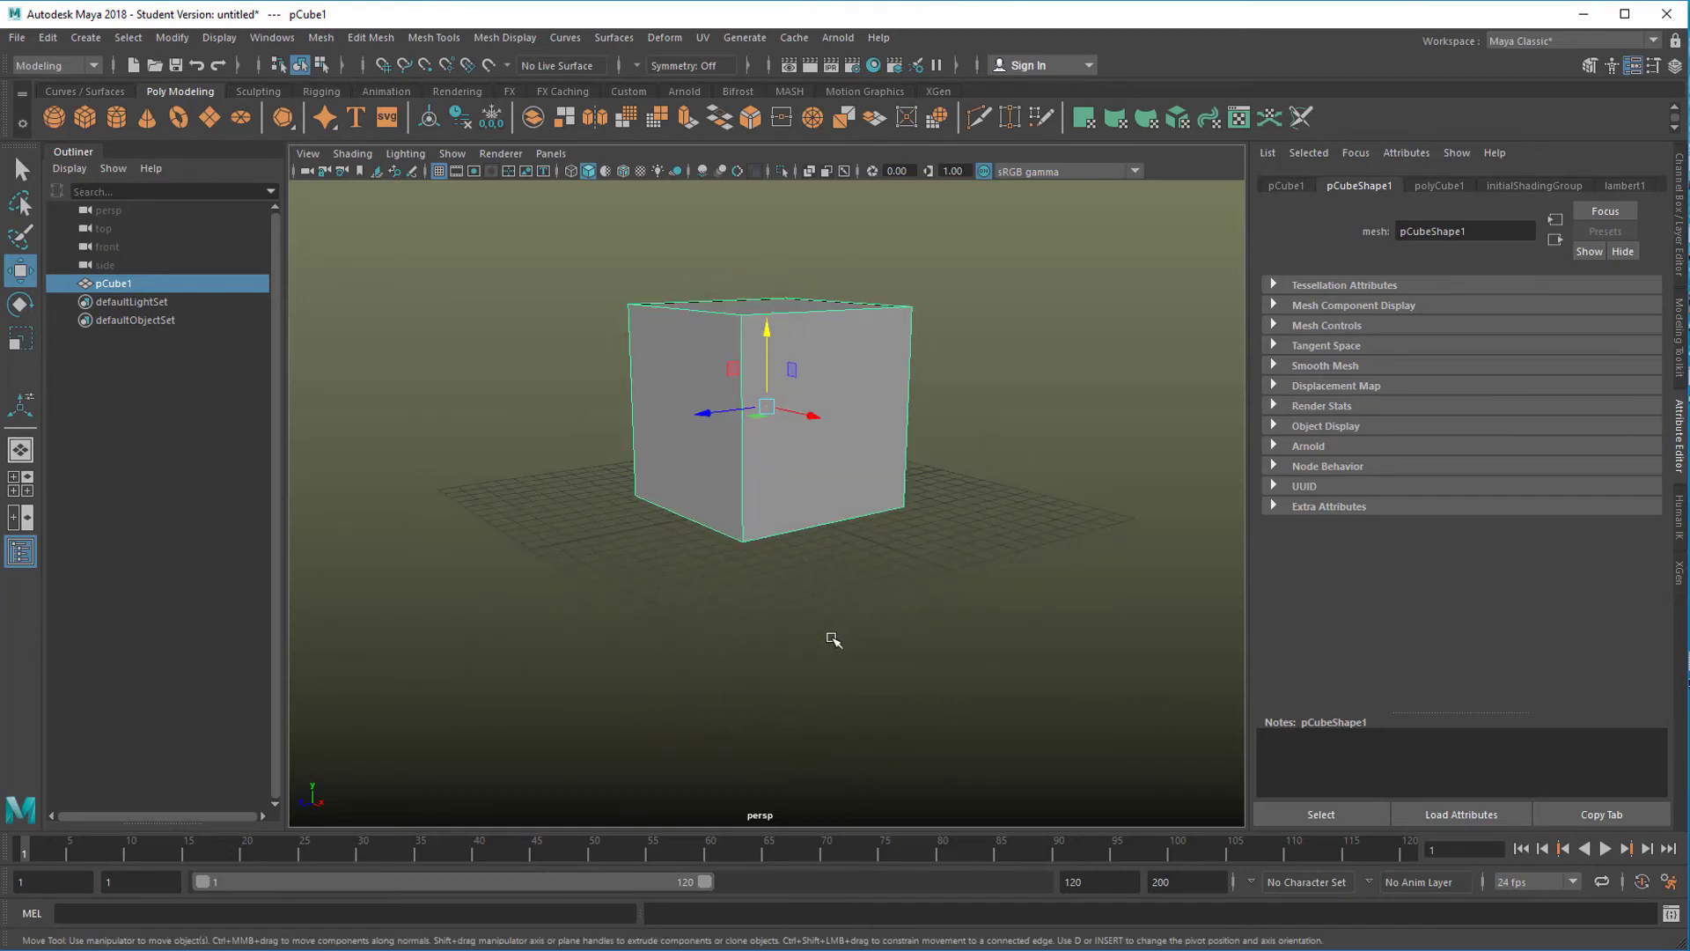
alt+drag(834, 634, 877, 657)
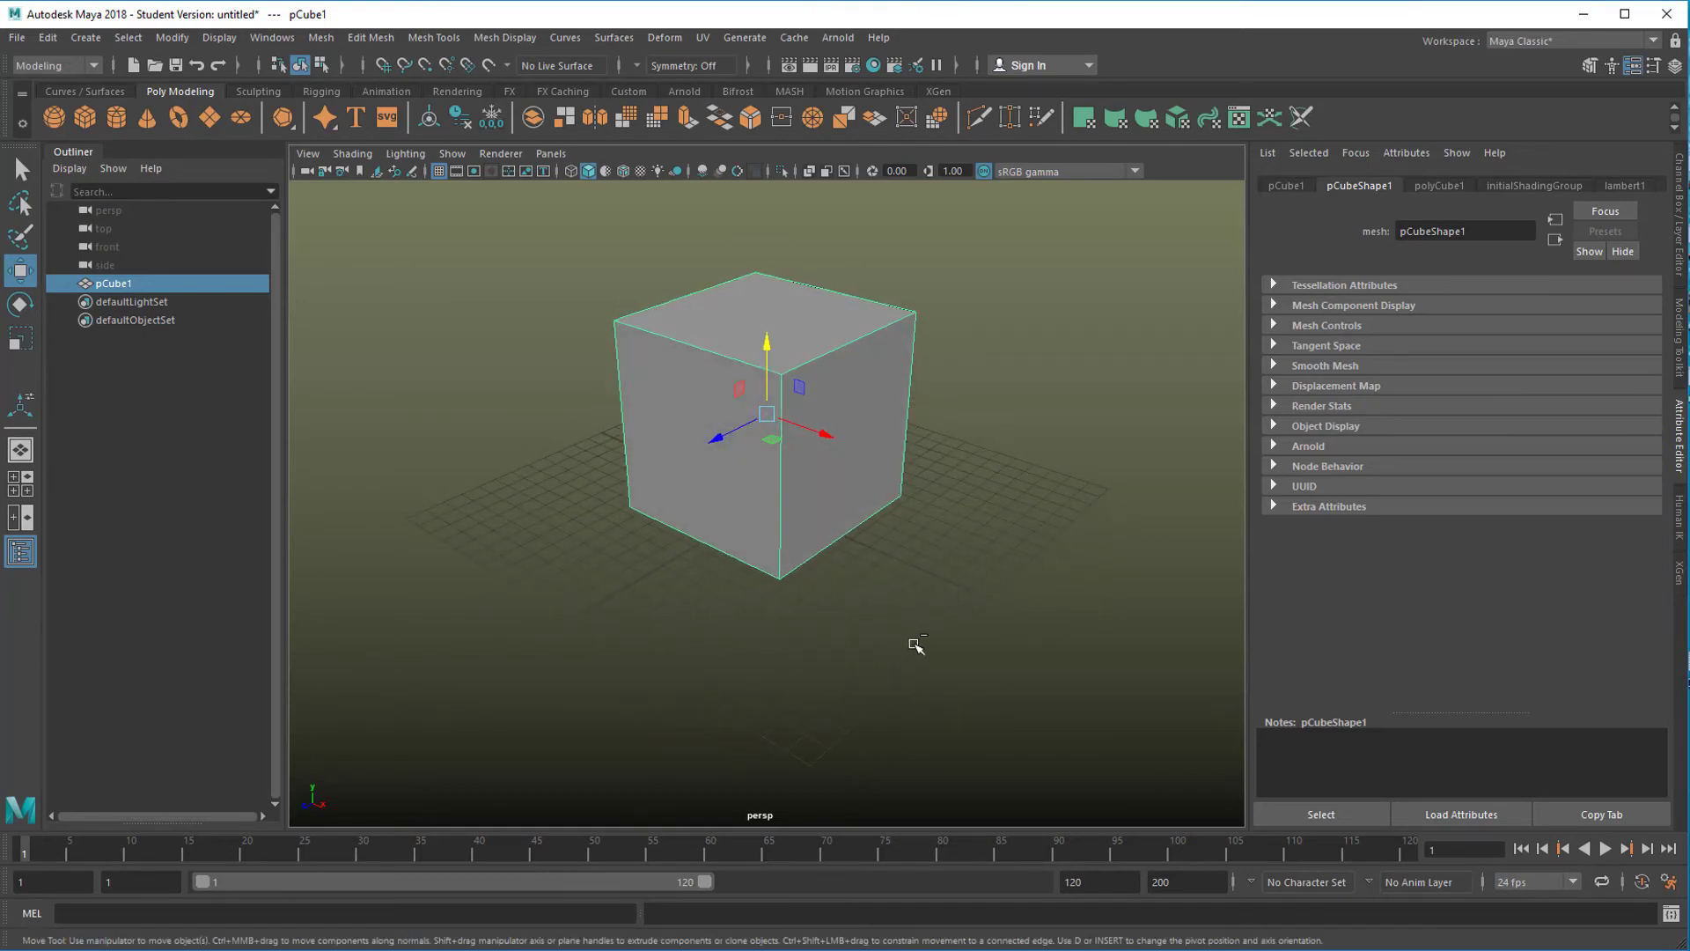
Step: Duplicate the cube, widen the copy to about 11.3 in X, shorten it slightly and lower it to about 2.15 in Y
key(ctrl+d)
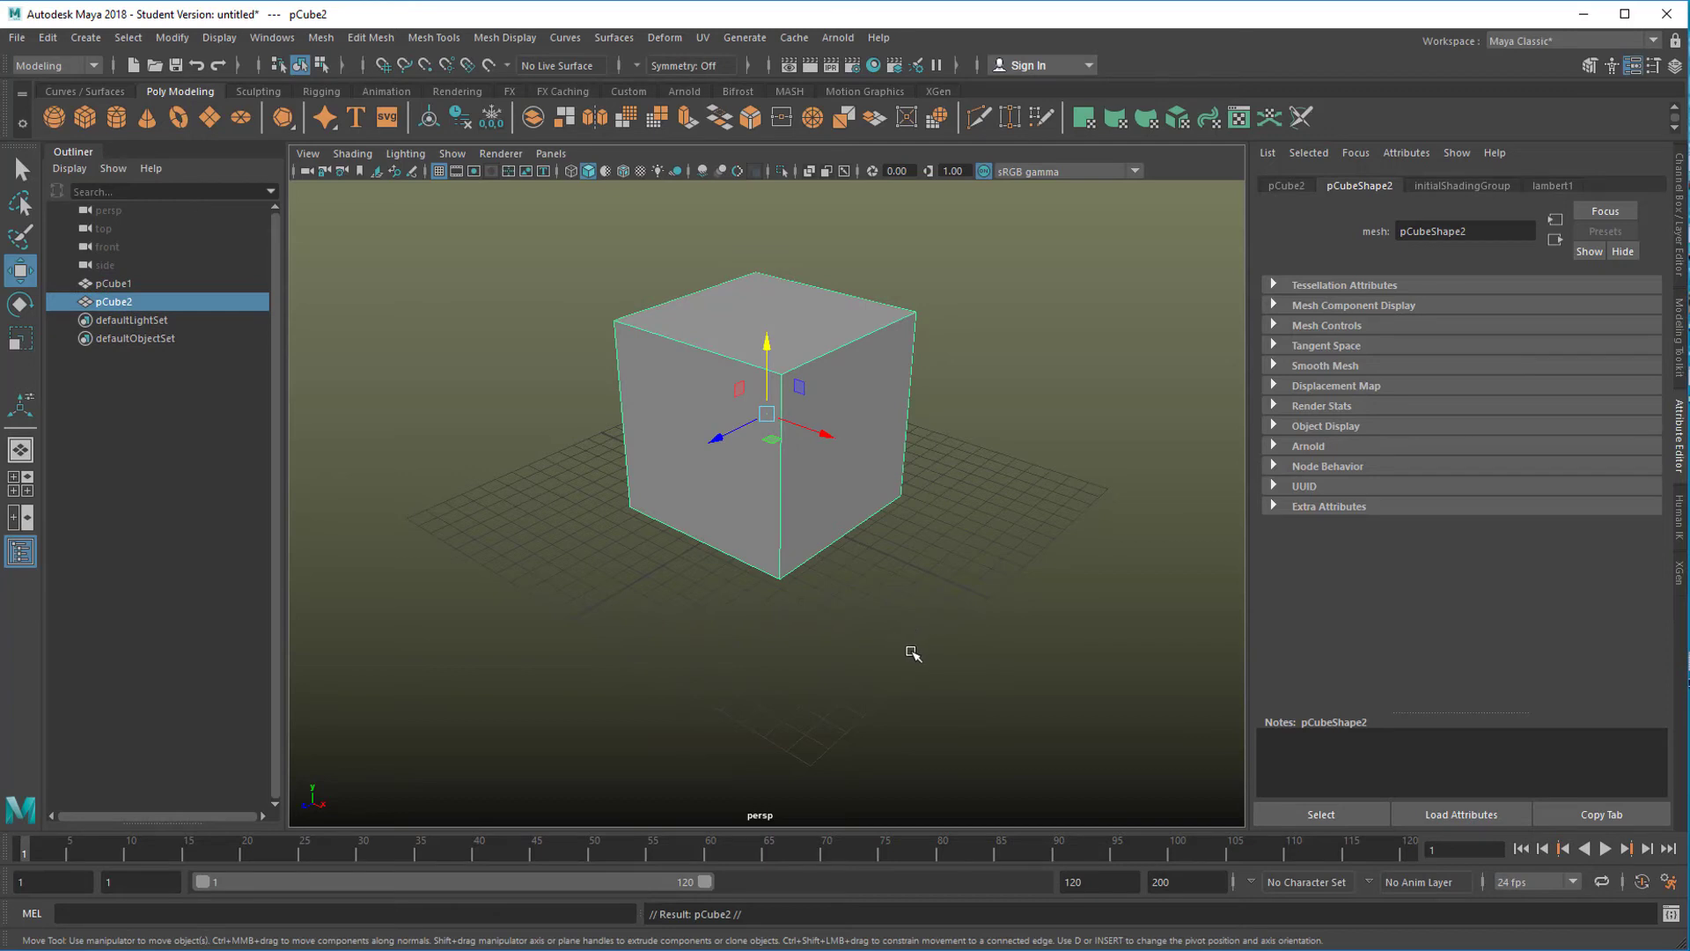
key(r)
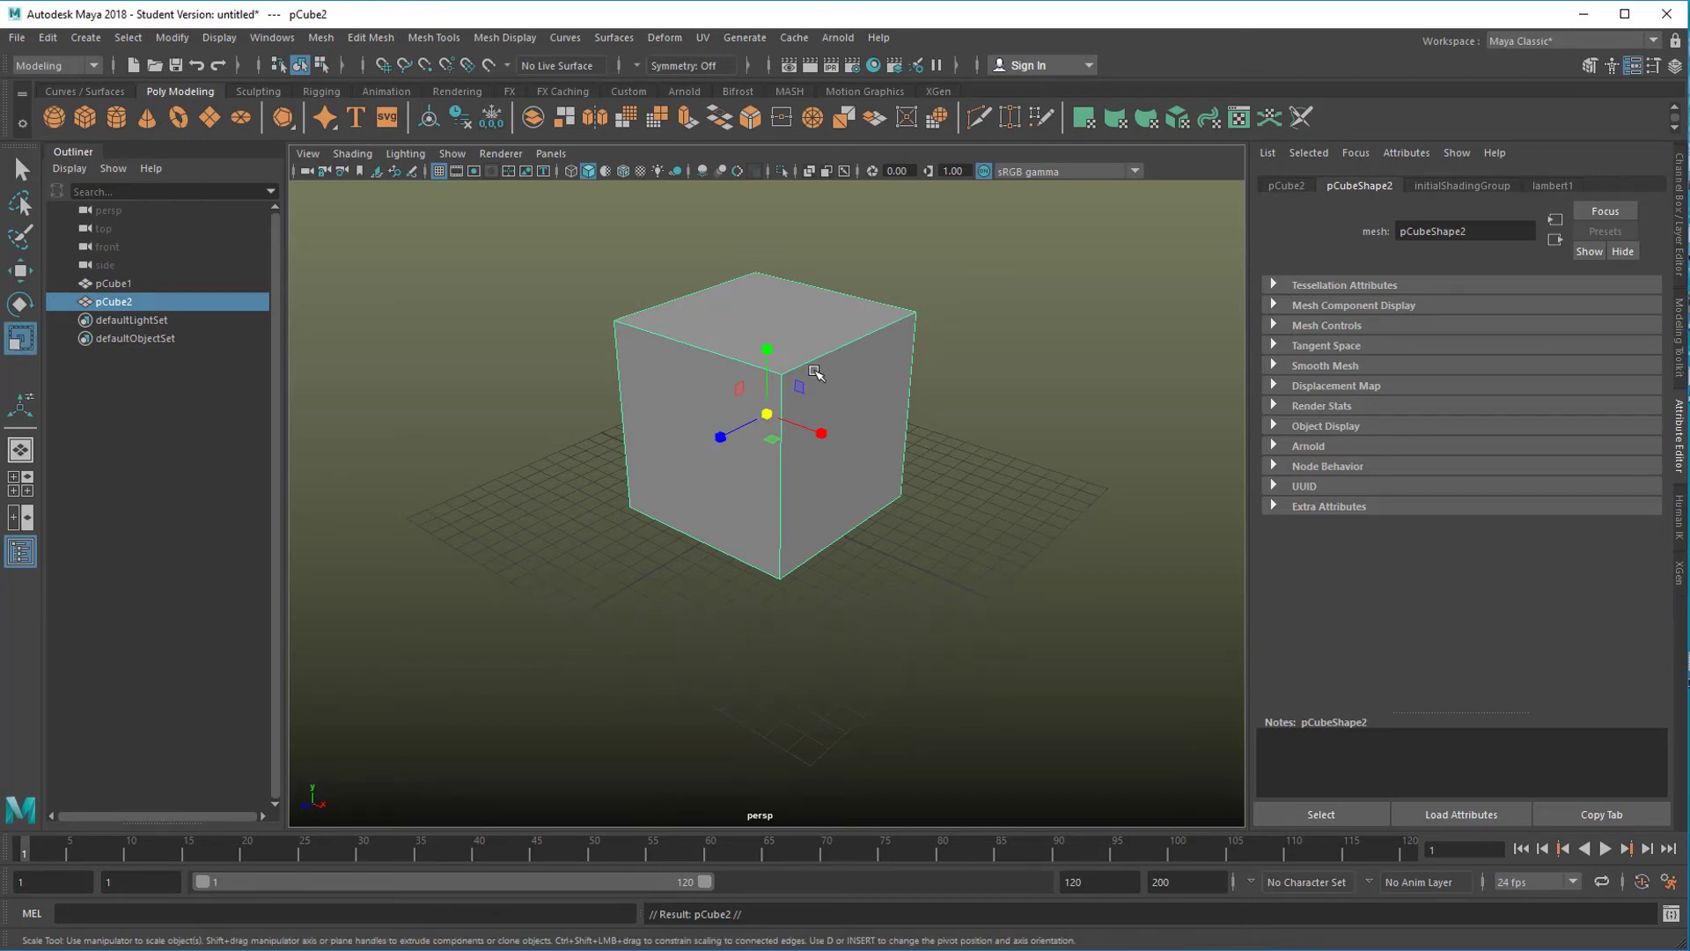
drag(827, 438, 837, 443)
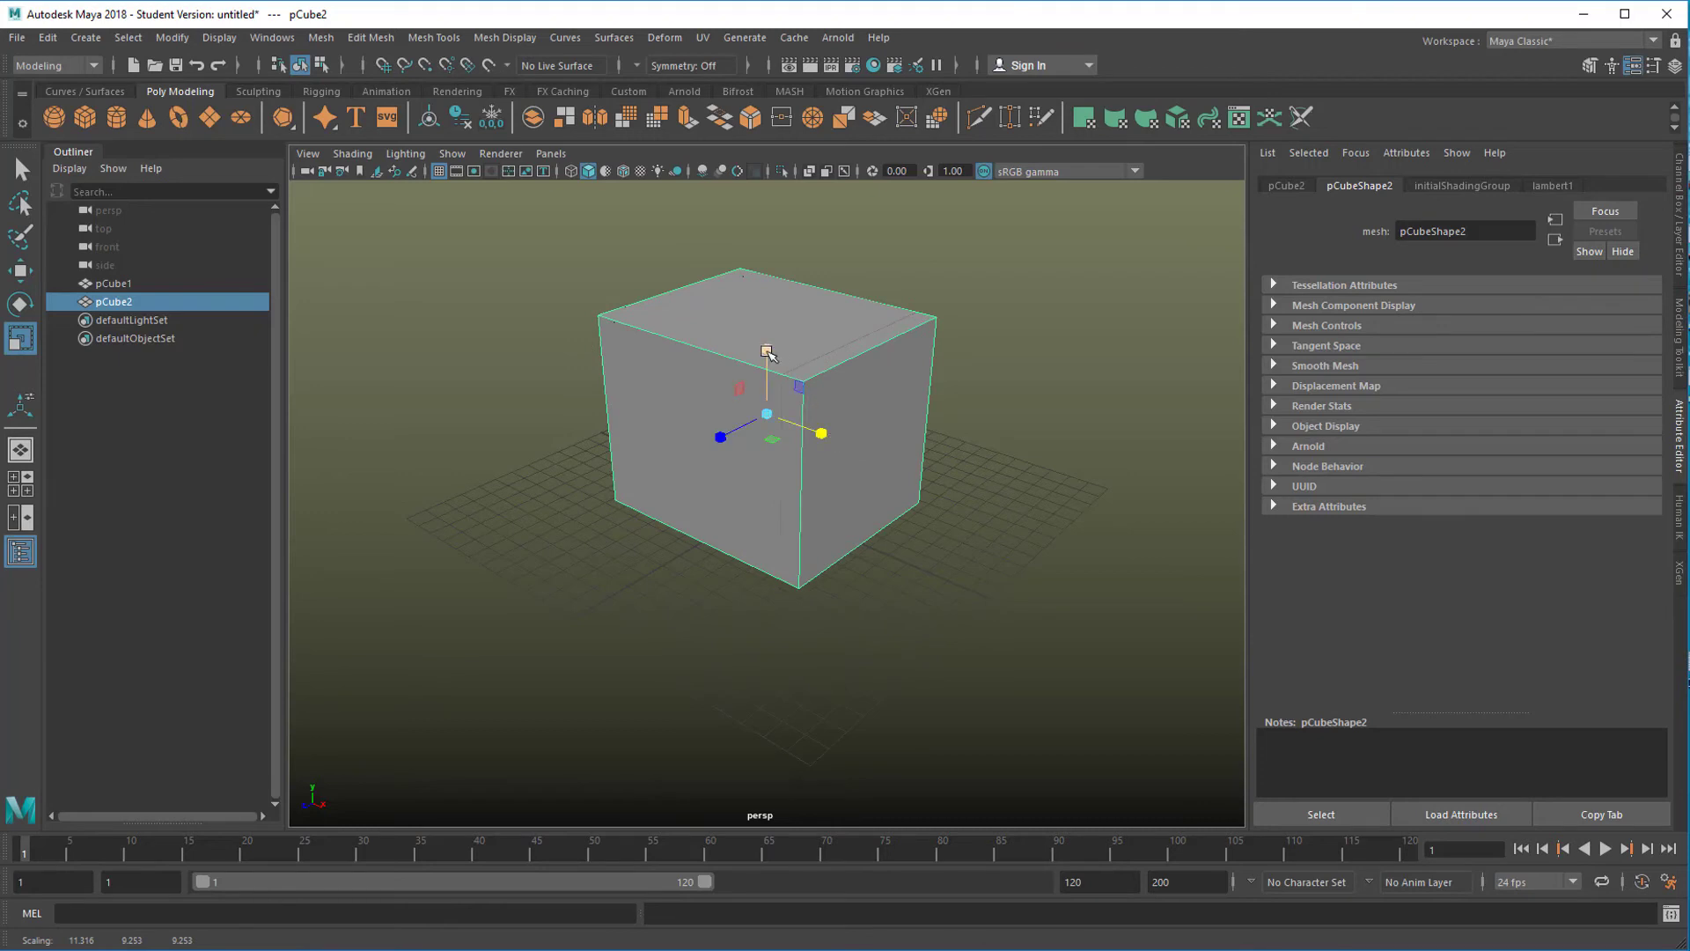
drag(767, 353, 767, 360)
key(w)
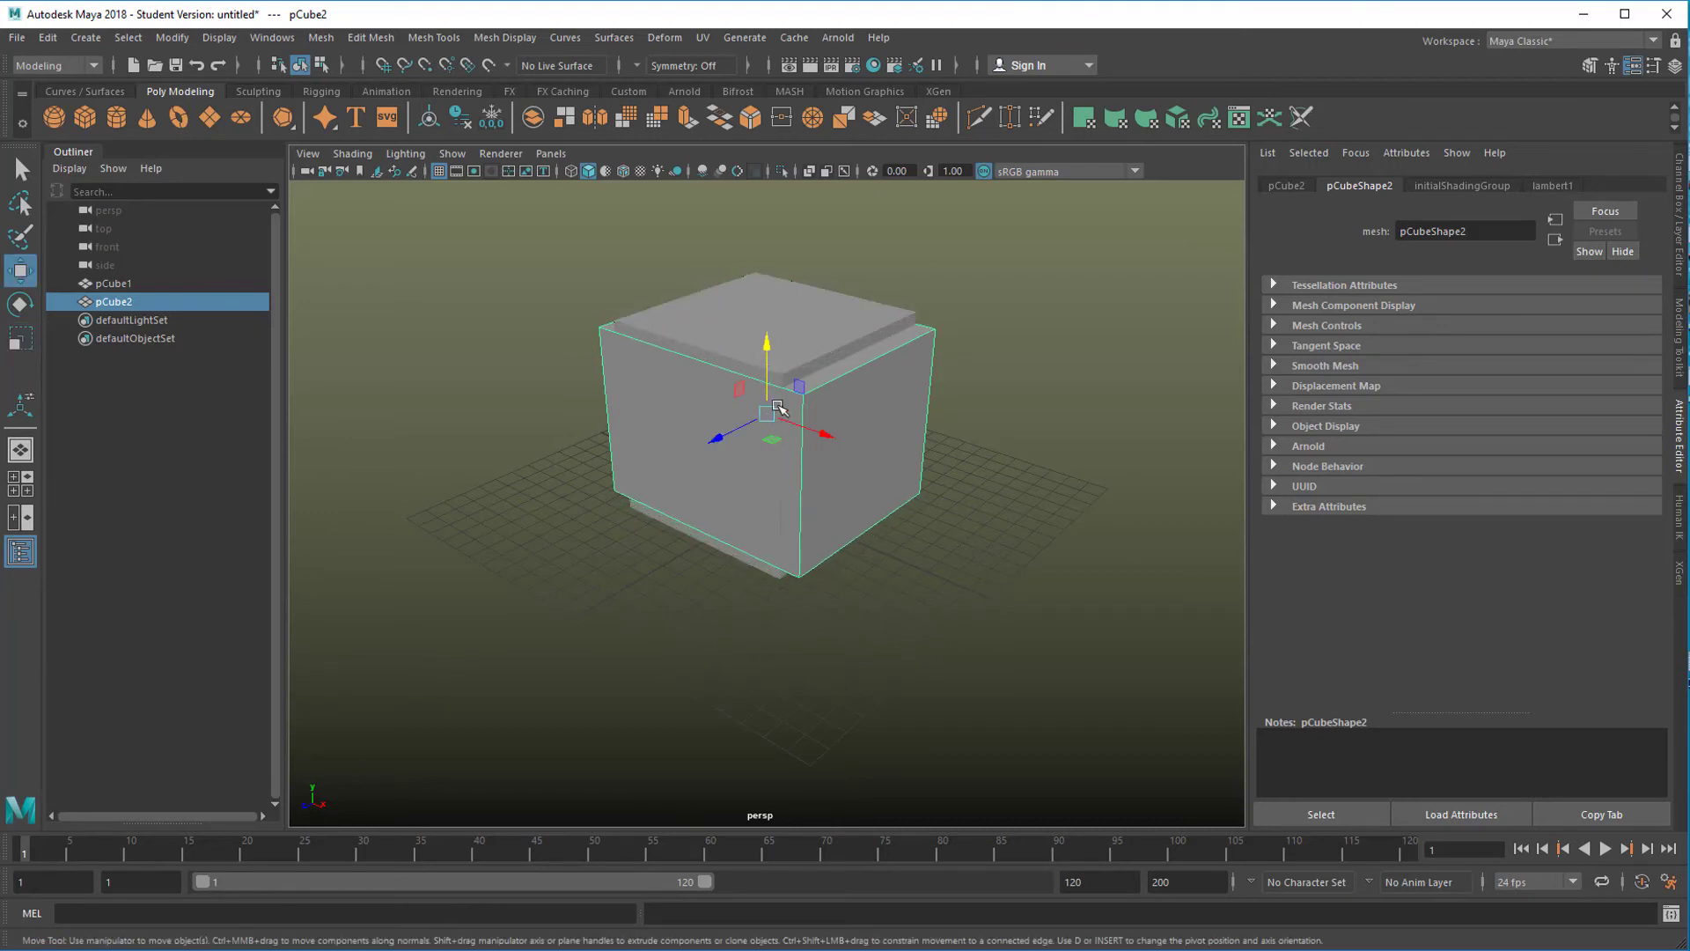
mouse_move(768, 349)
mouse_down()
mouse_move(765, 401)
mouse_move(766, 375)
mouse_up()
Step: Scale the duplicated block to about 11.86 in Y and narrow it to about 7.85 in Z
key(e)
key(r)
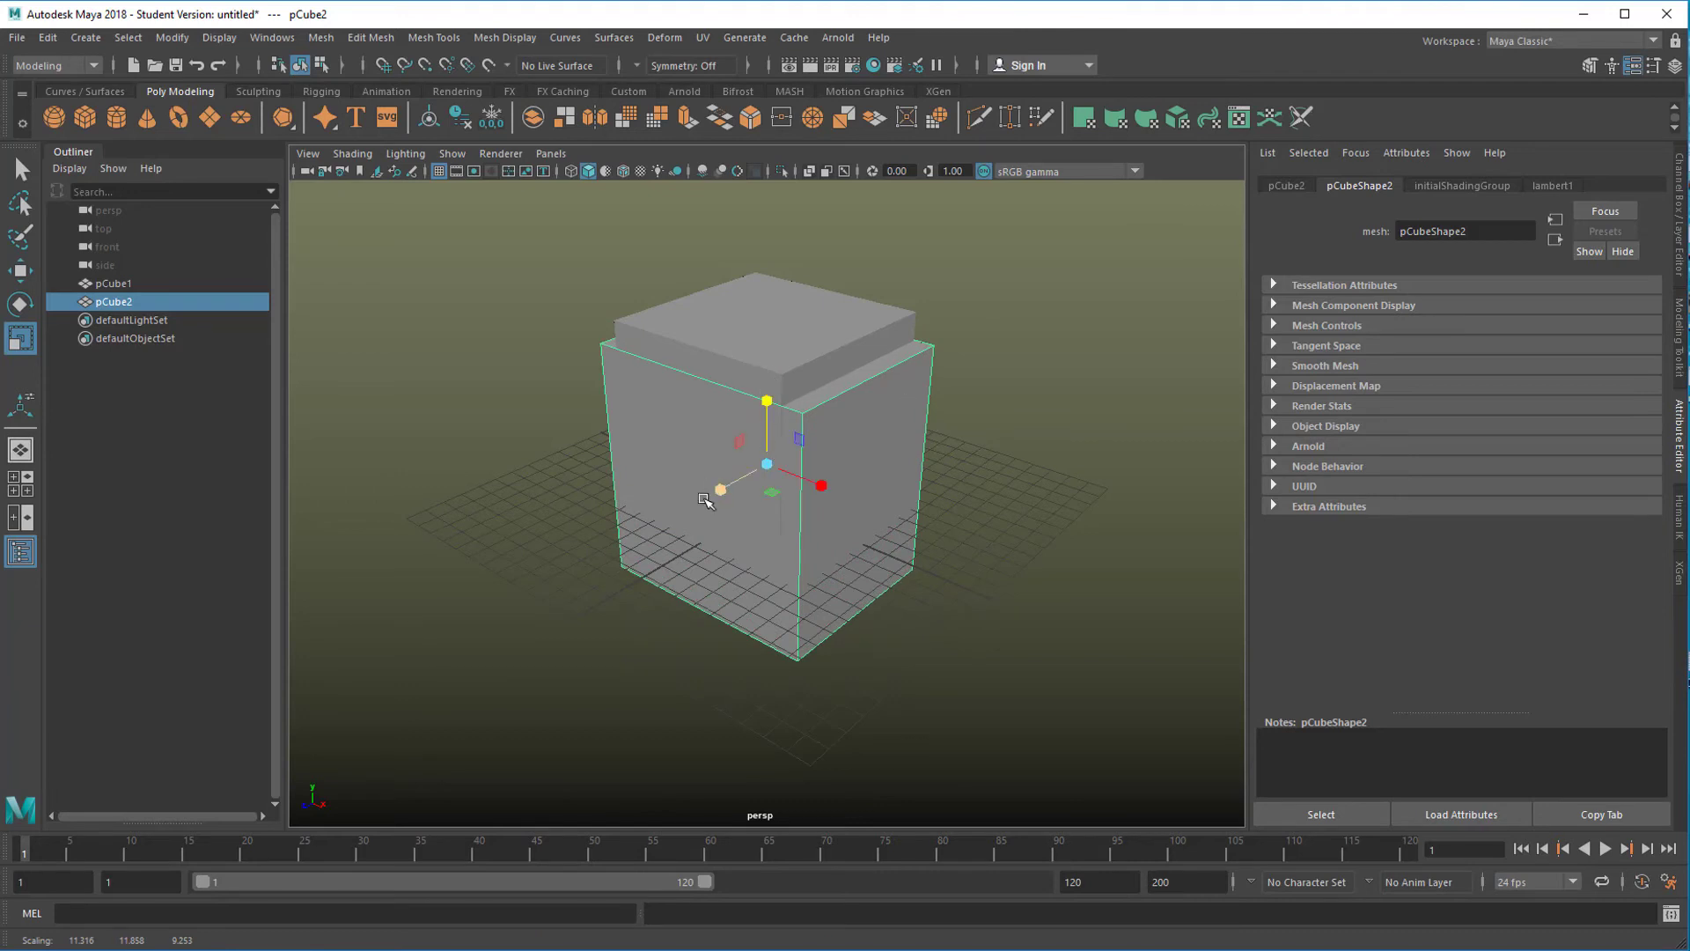
drag(718, 492, 727, 489)
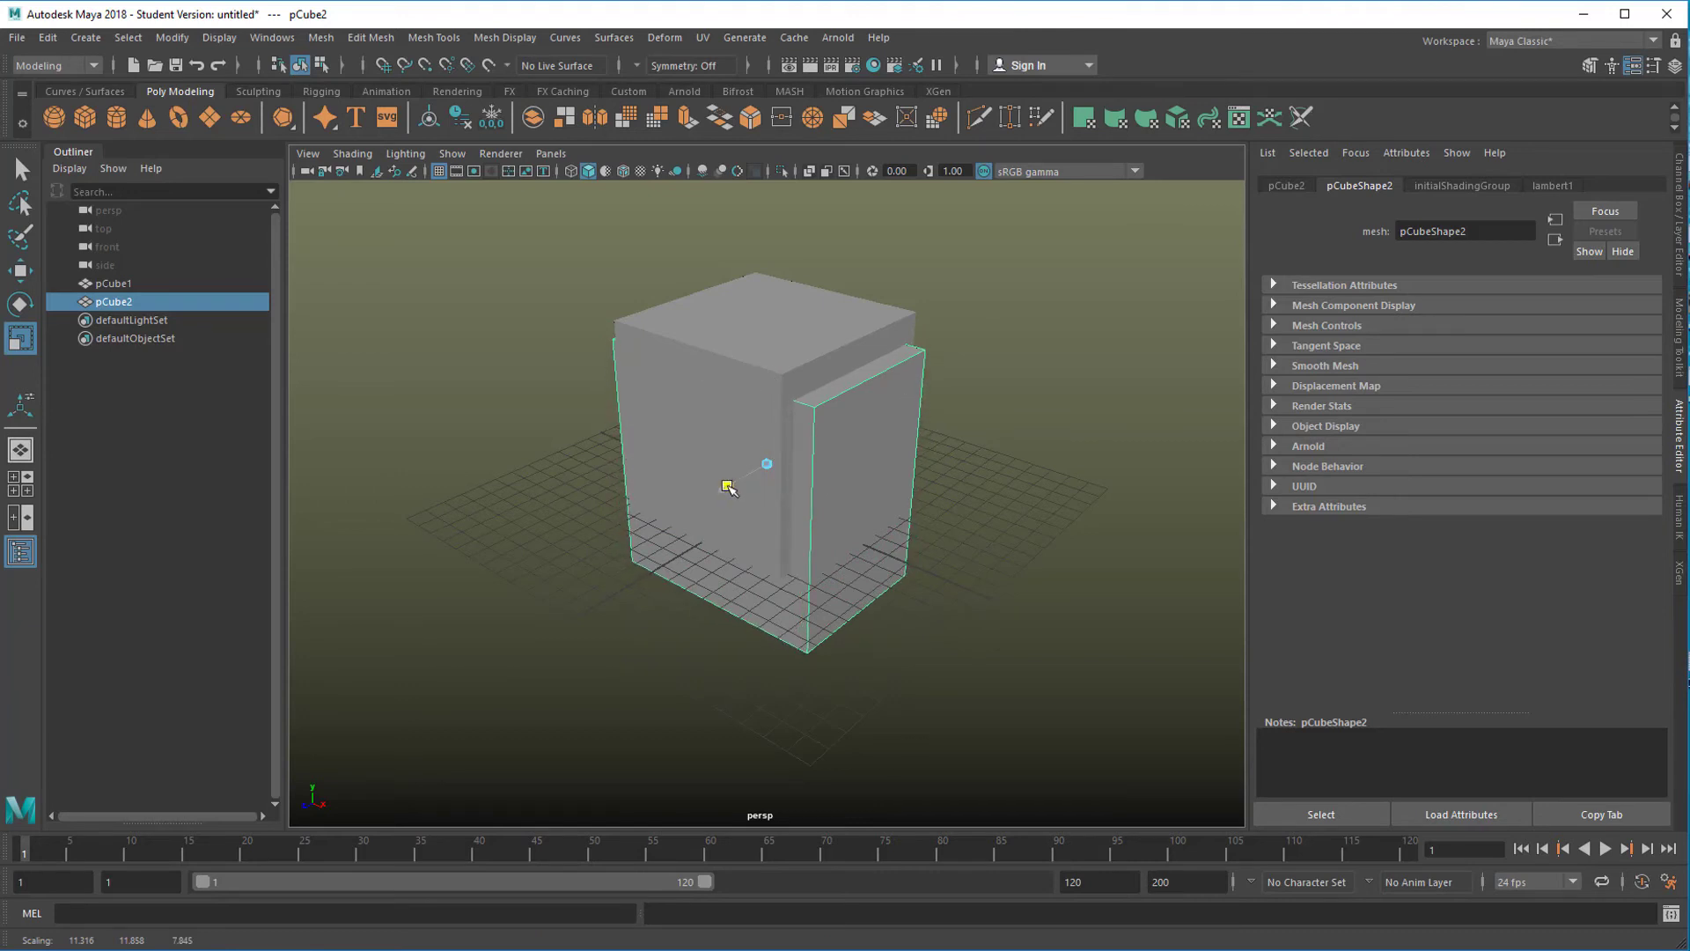
mouse_move(1041, 605)
alt+mouse_down()
mouse_move(863, 593)
mouse_move(776, 619)
mouse_move(1125, 561)
mouse_move(1052, 599)
mouse_move(1067, 626)
alt+mouse_up()
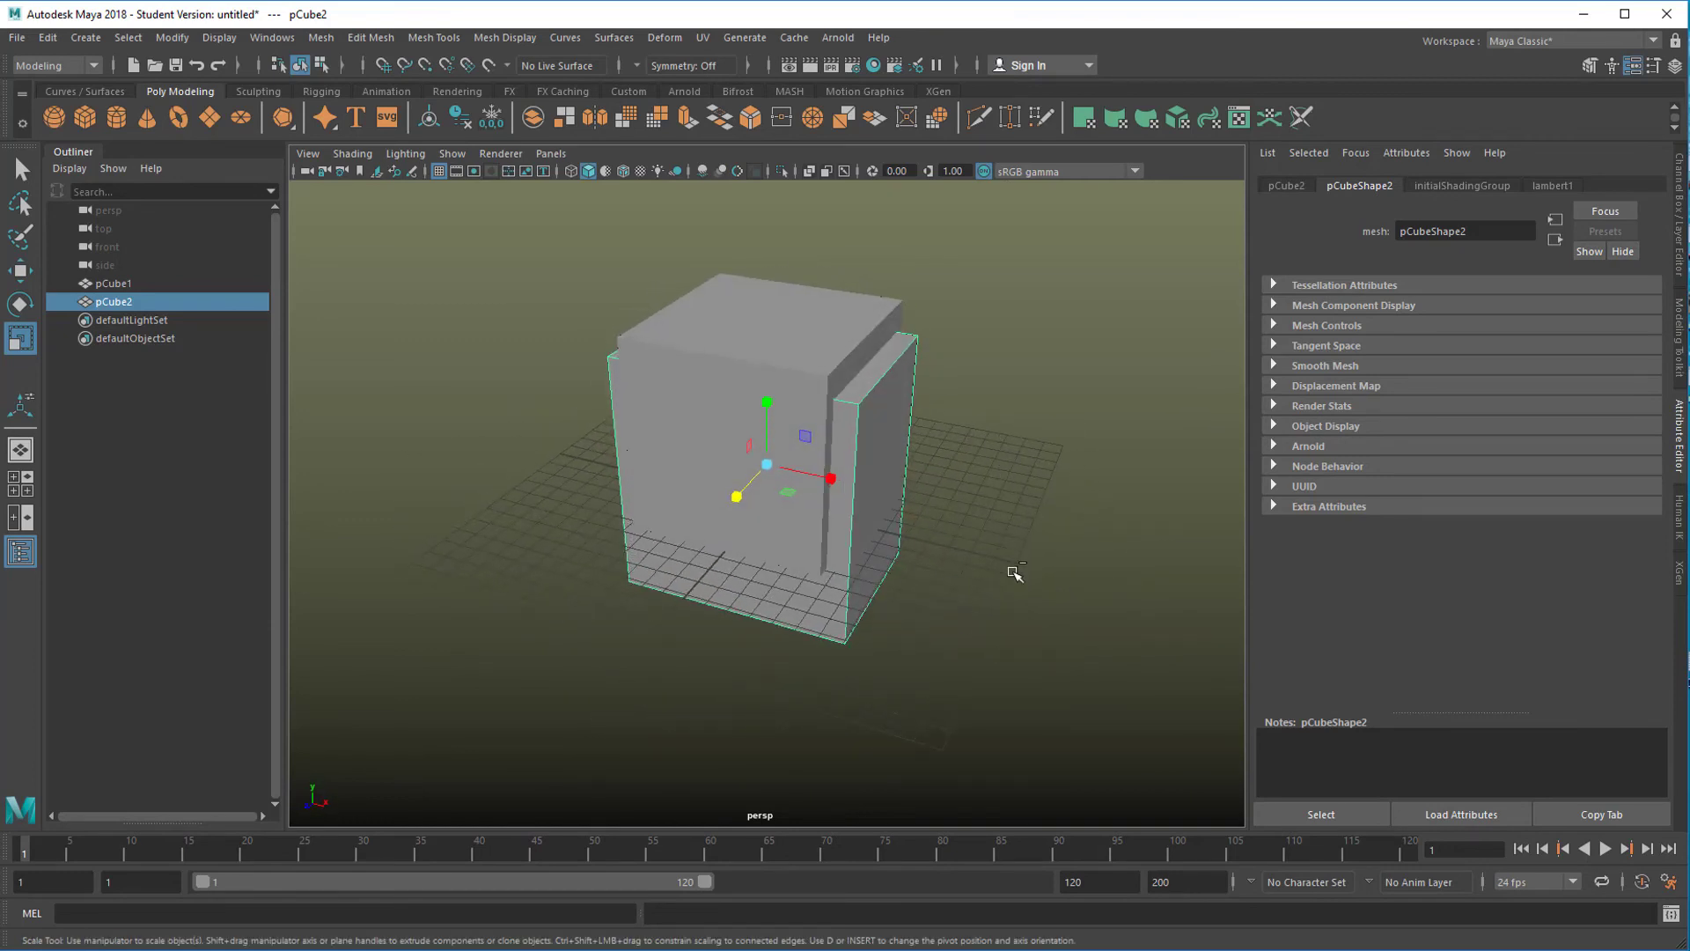
Step: Duplicate the narrowed cutting block and rotate the copy to exactly 90 degrees around Y
key(ctrl+d)
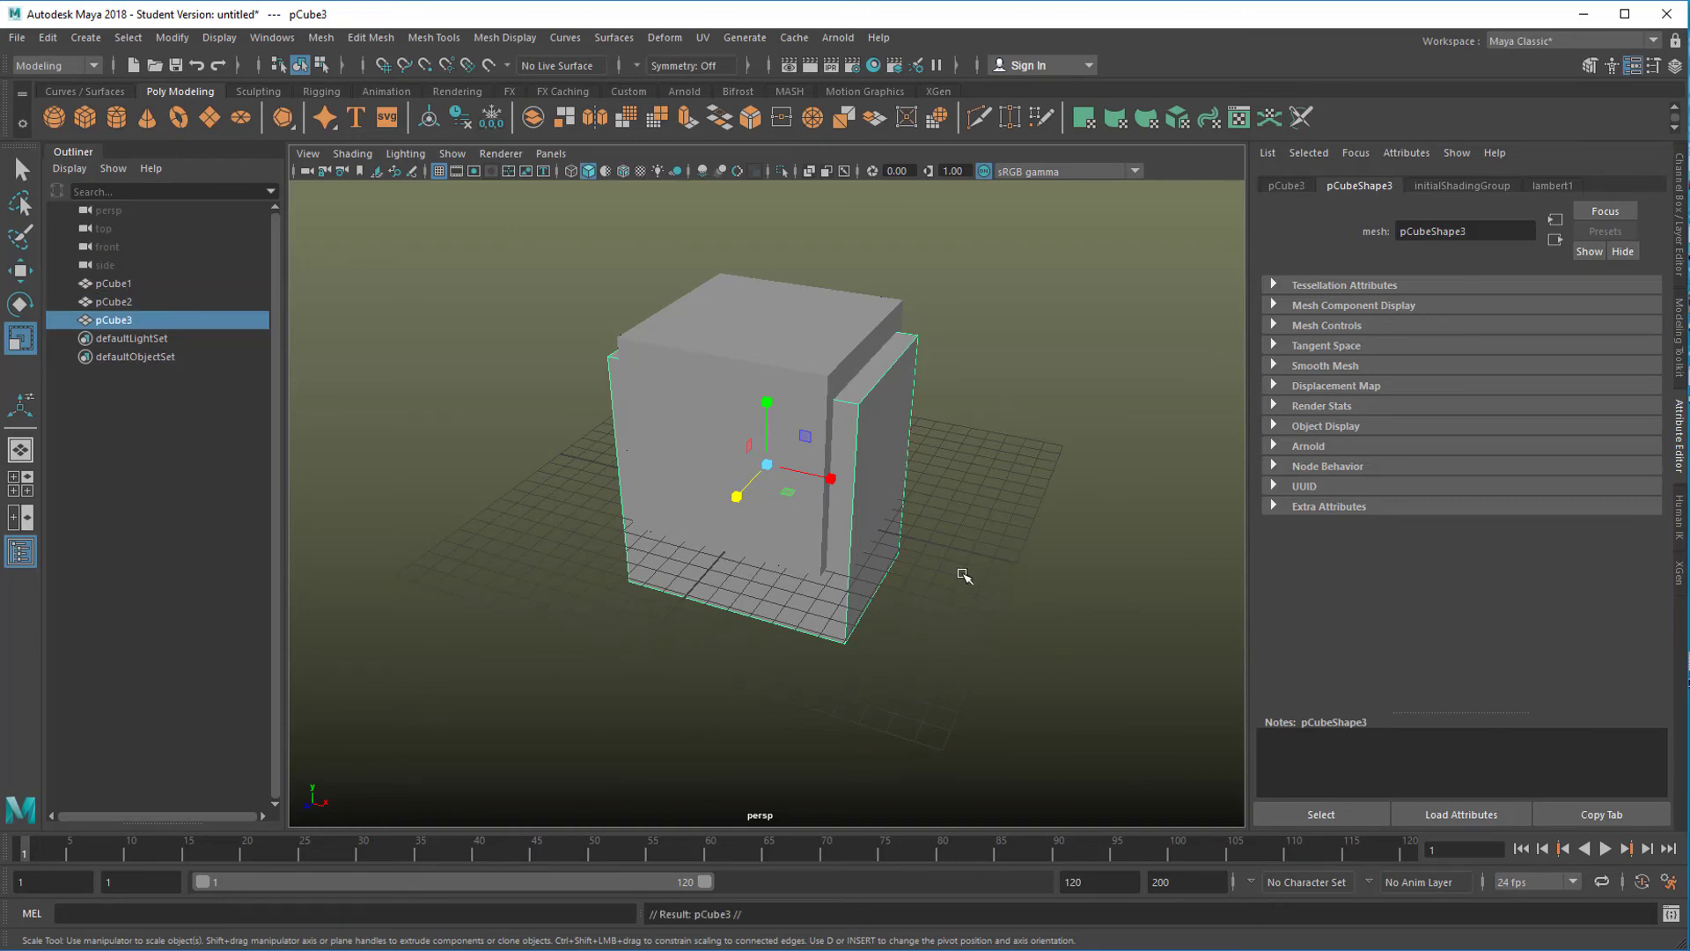
key(e)
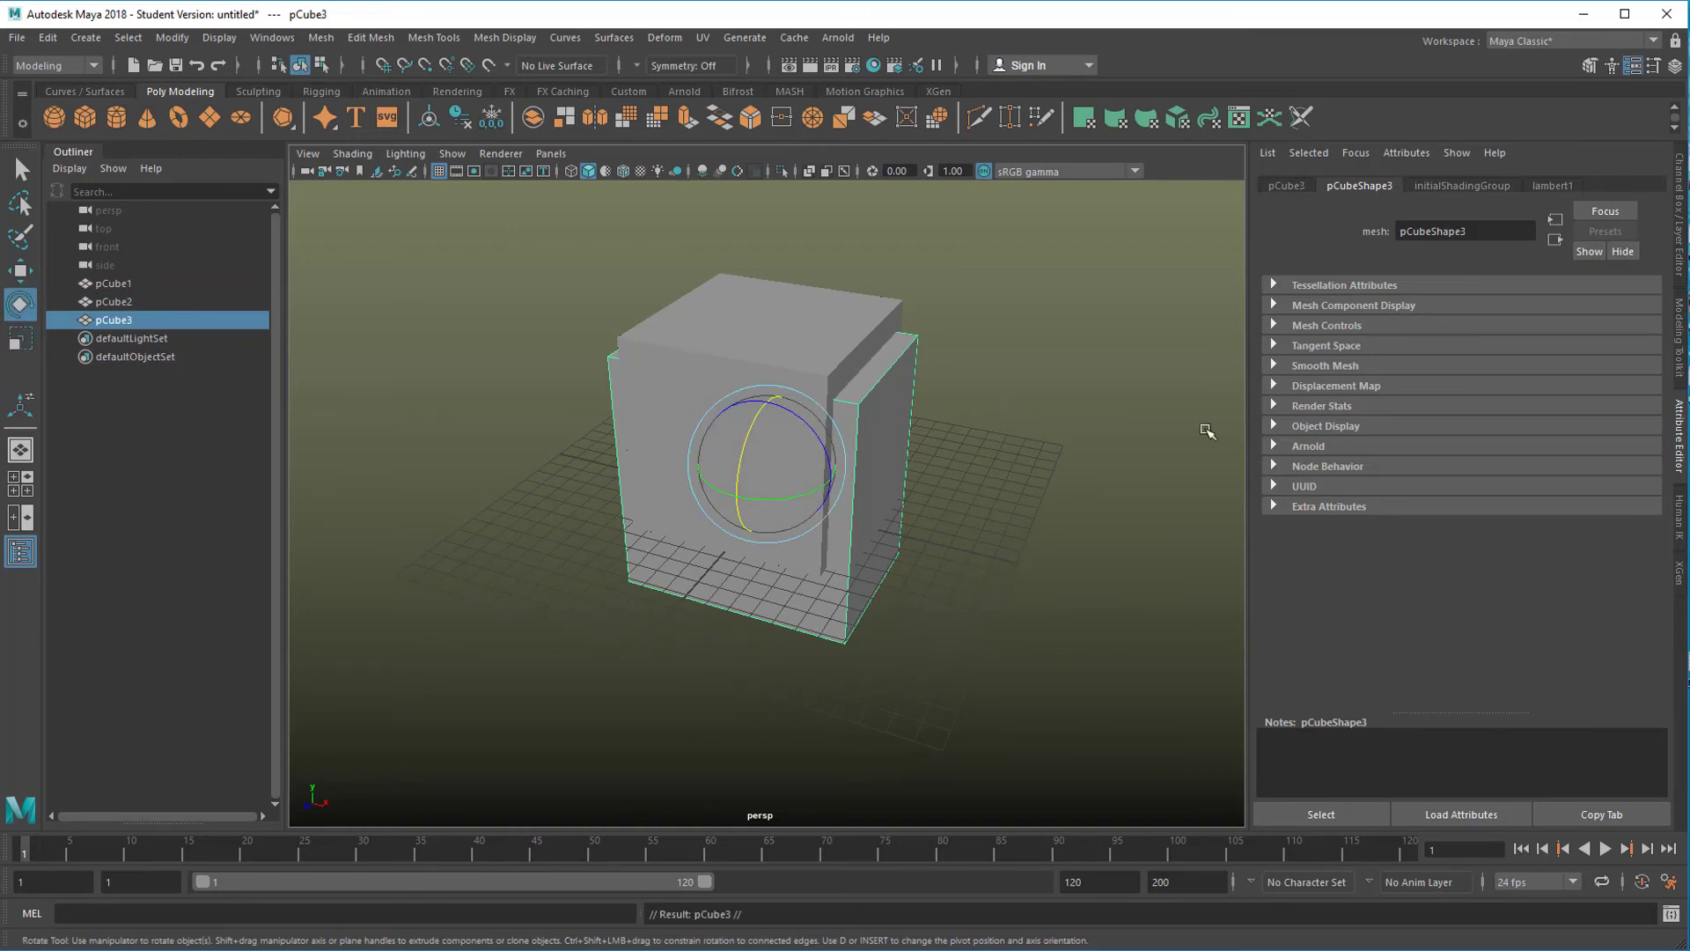
click(1287, 185)
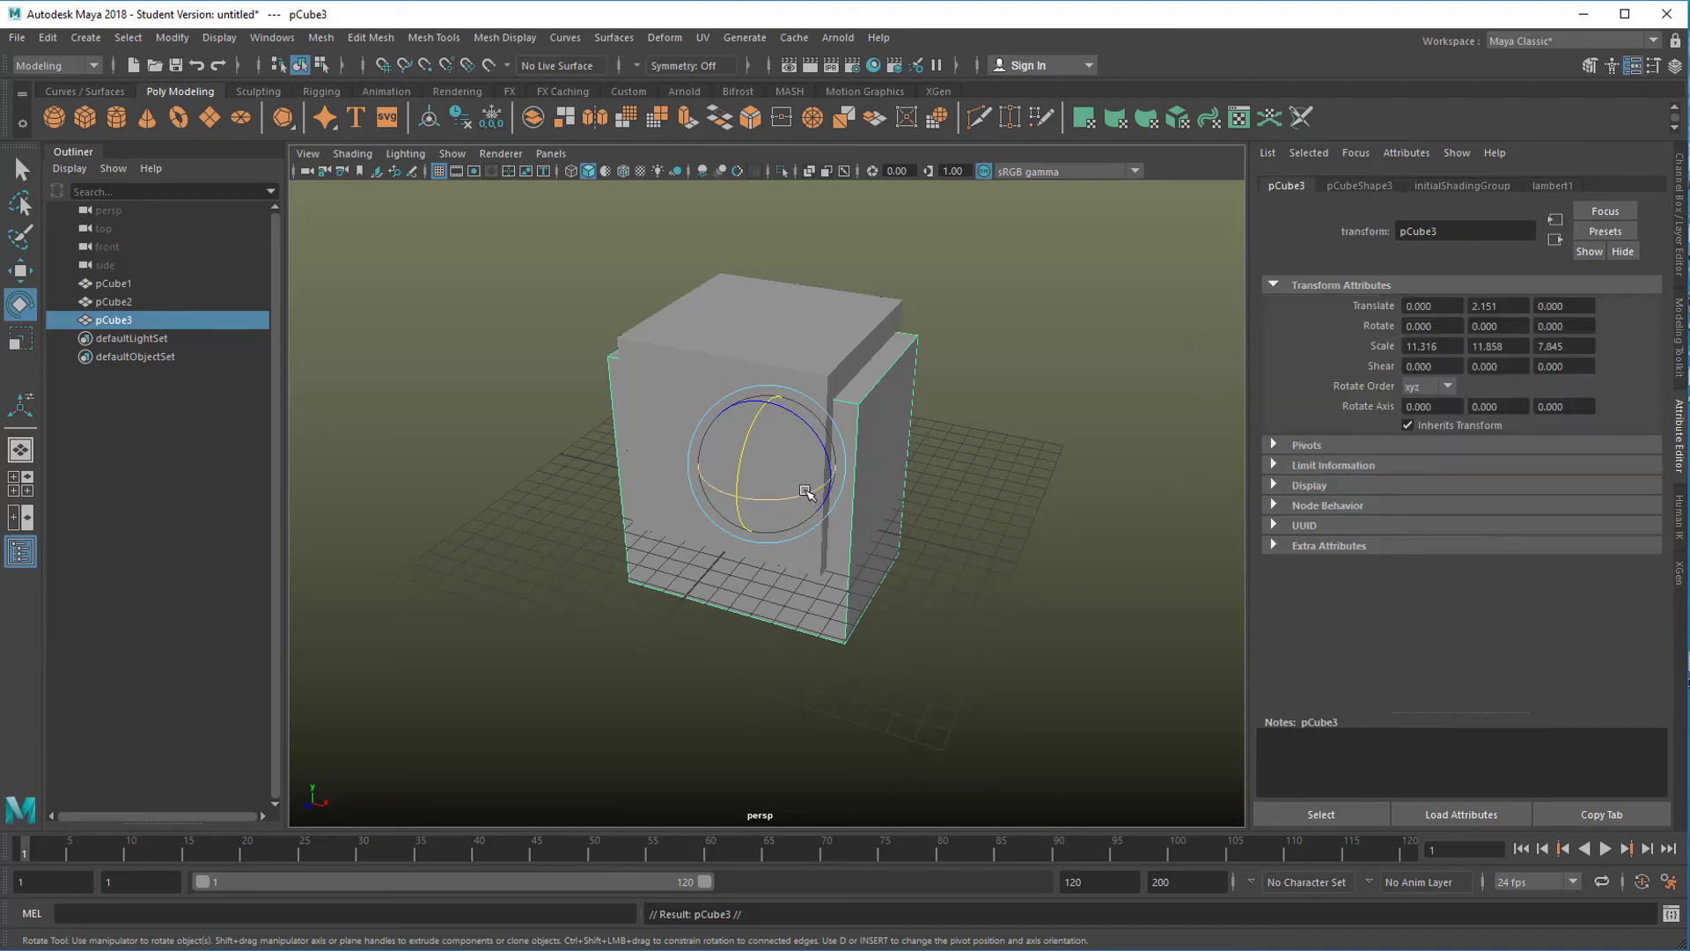
drag(805, 491, 723, 516)
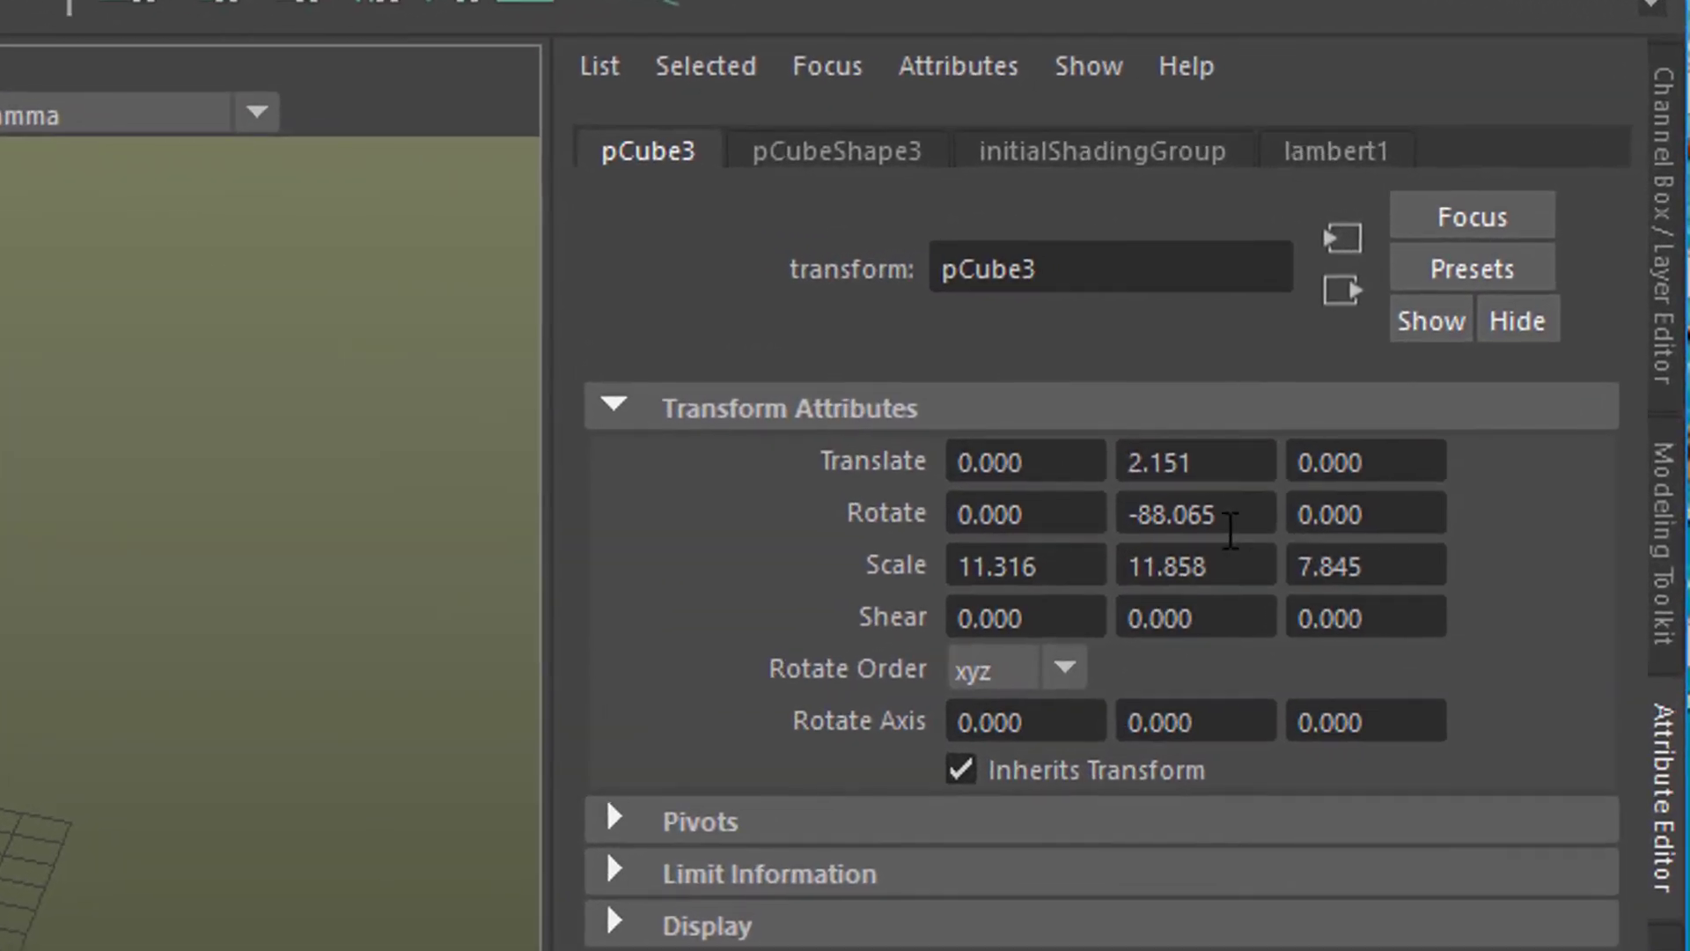
drag(1237, 523, 1041, 527)
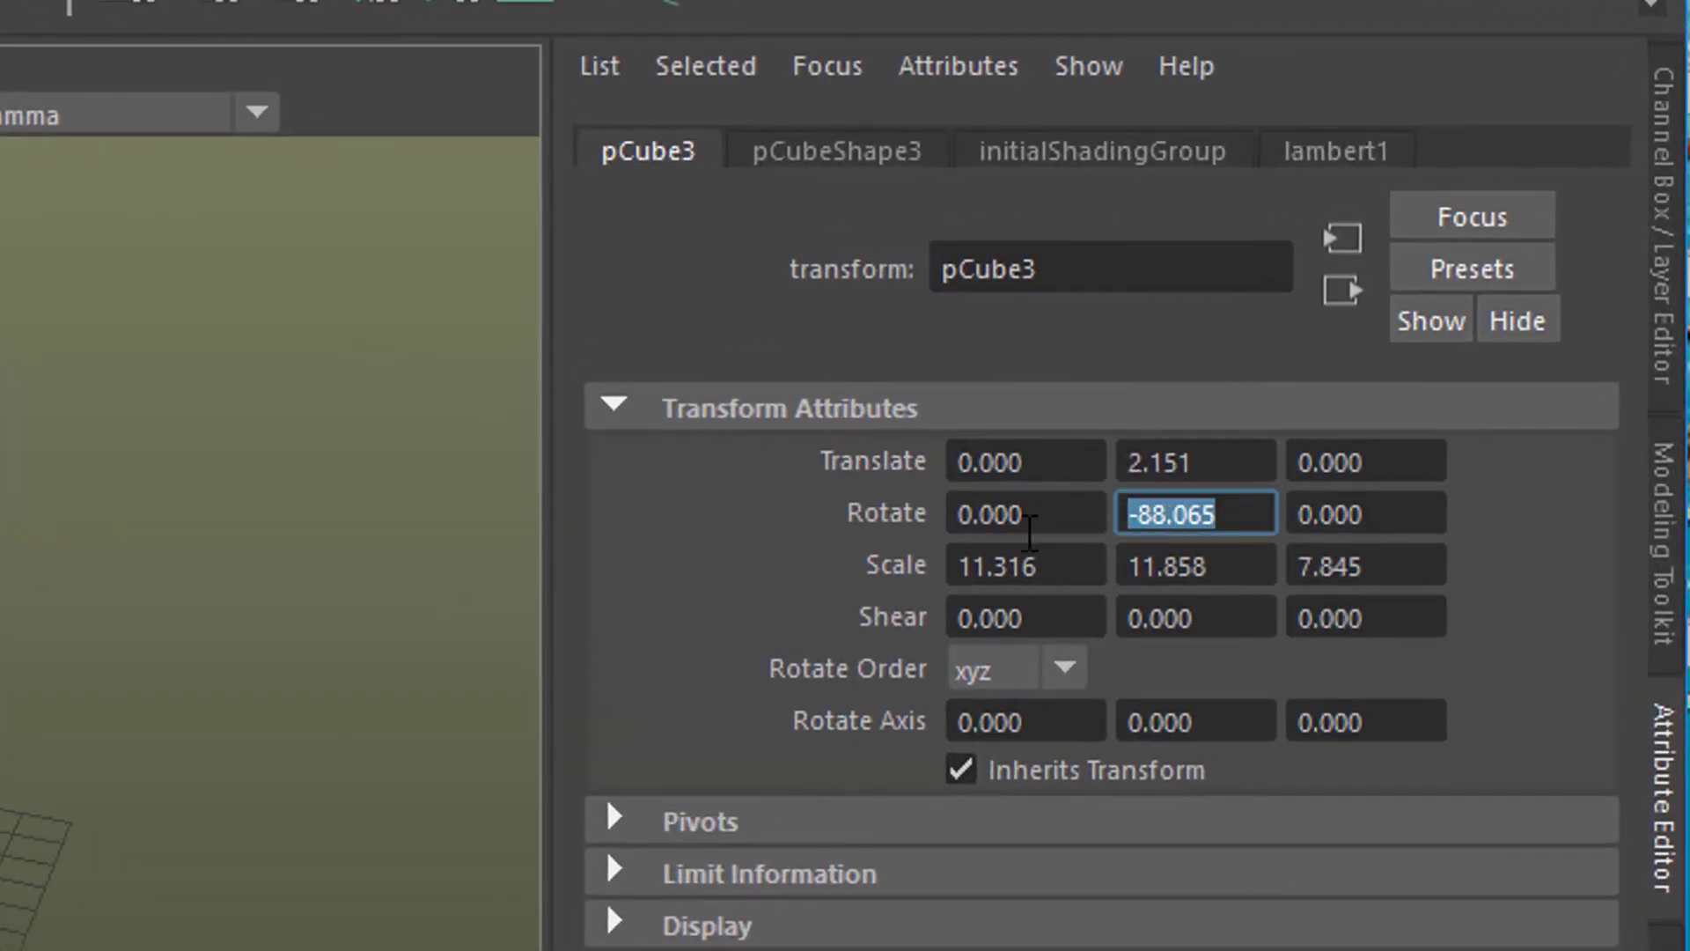
text(90)
key(Return)
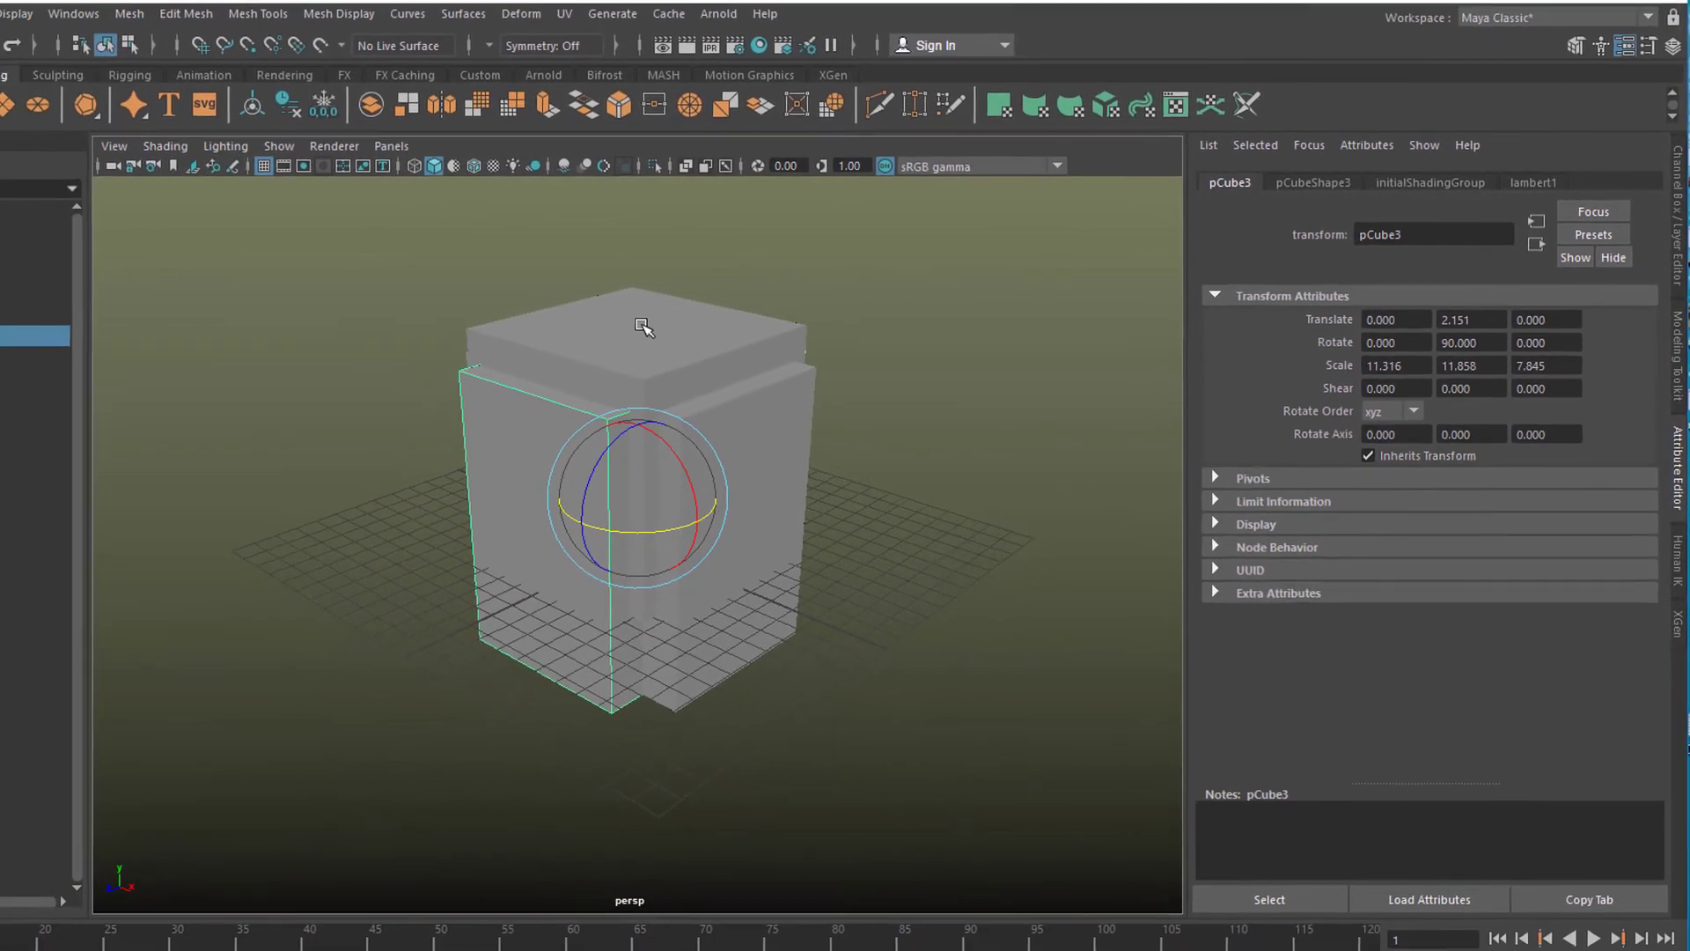
Step: Subtract both crossing blocks from the original cube with a Boolean Difference, selecting the cube first, and inspect the table from below
click(650, 326)
key(q)
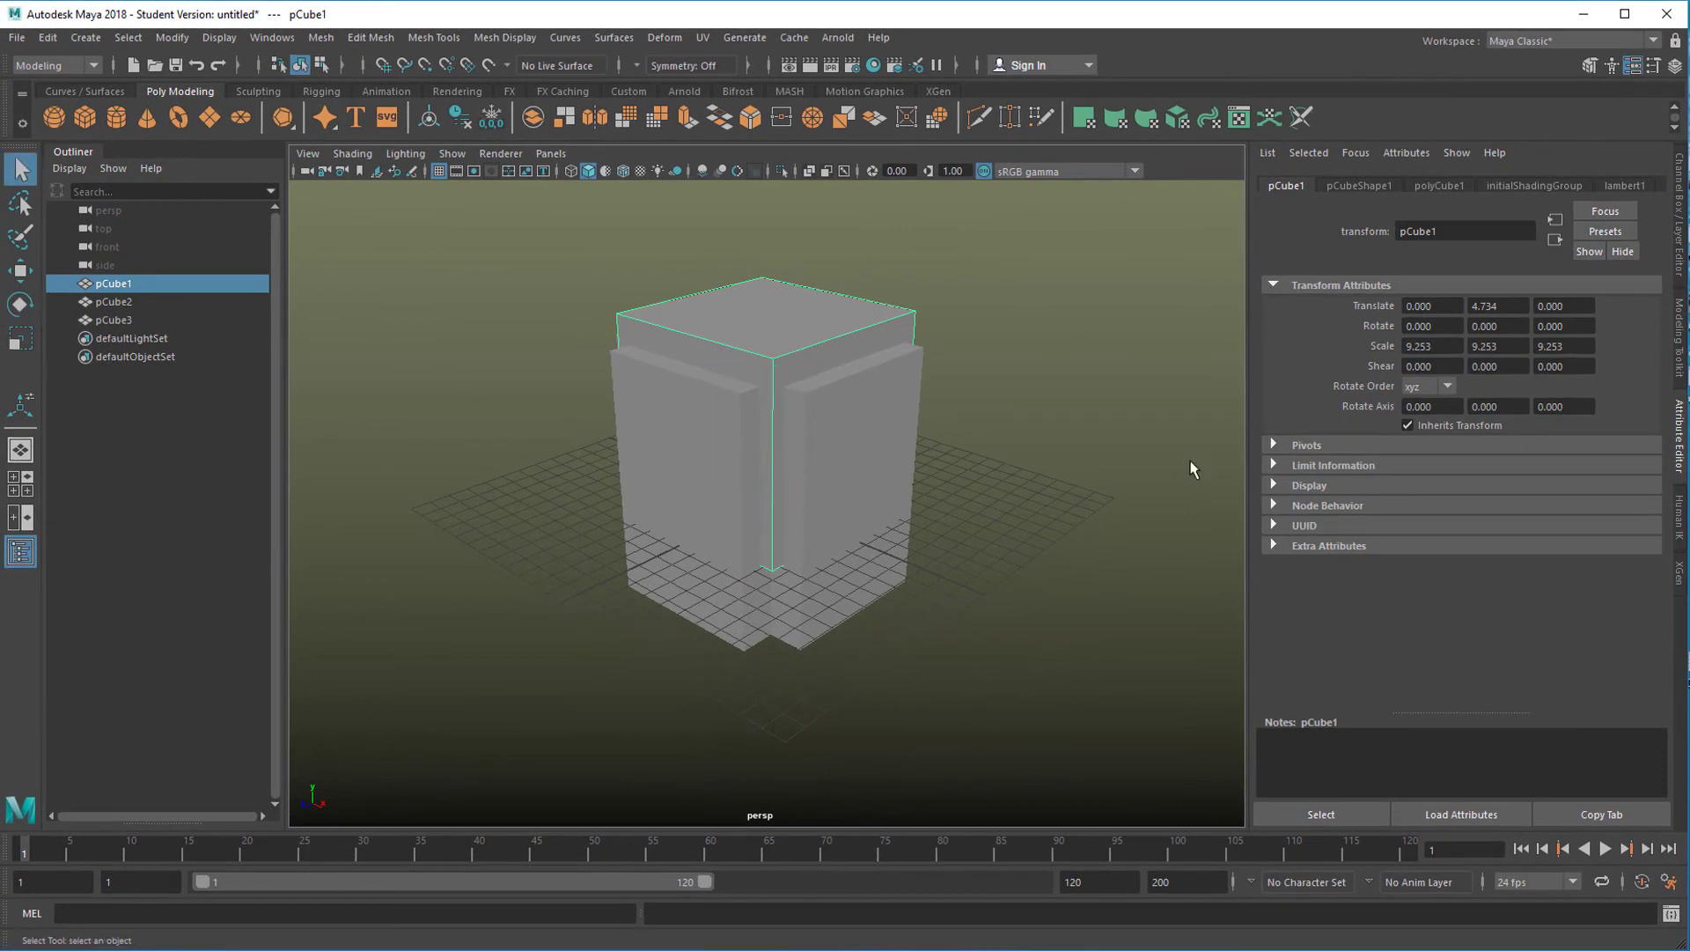
shift+click(865, 441)
shift+click(706, 443)
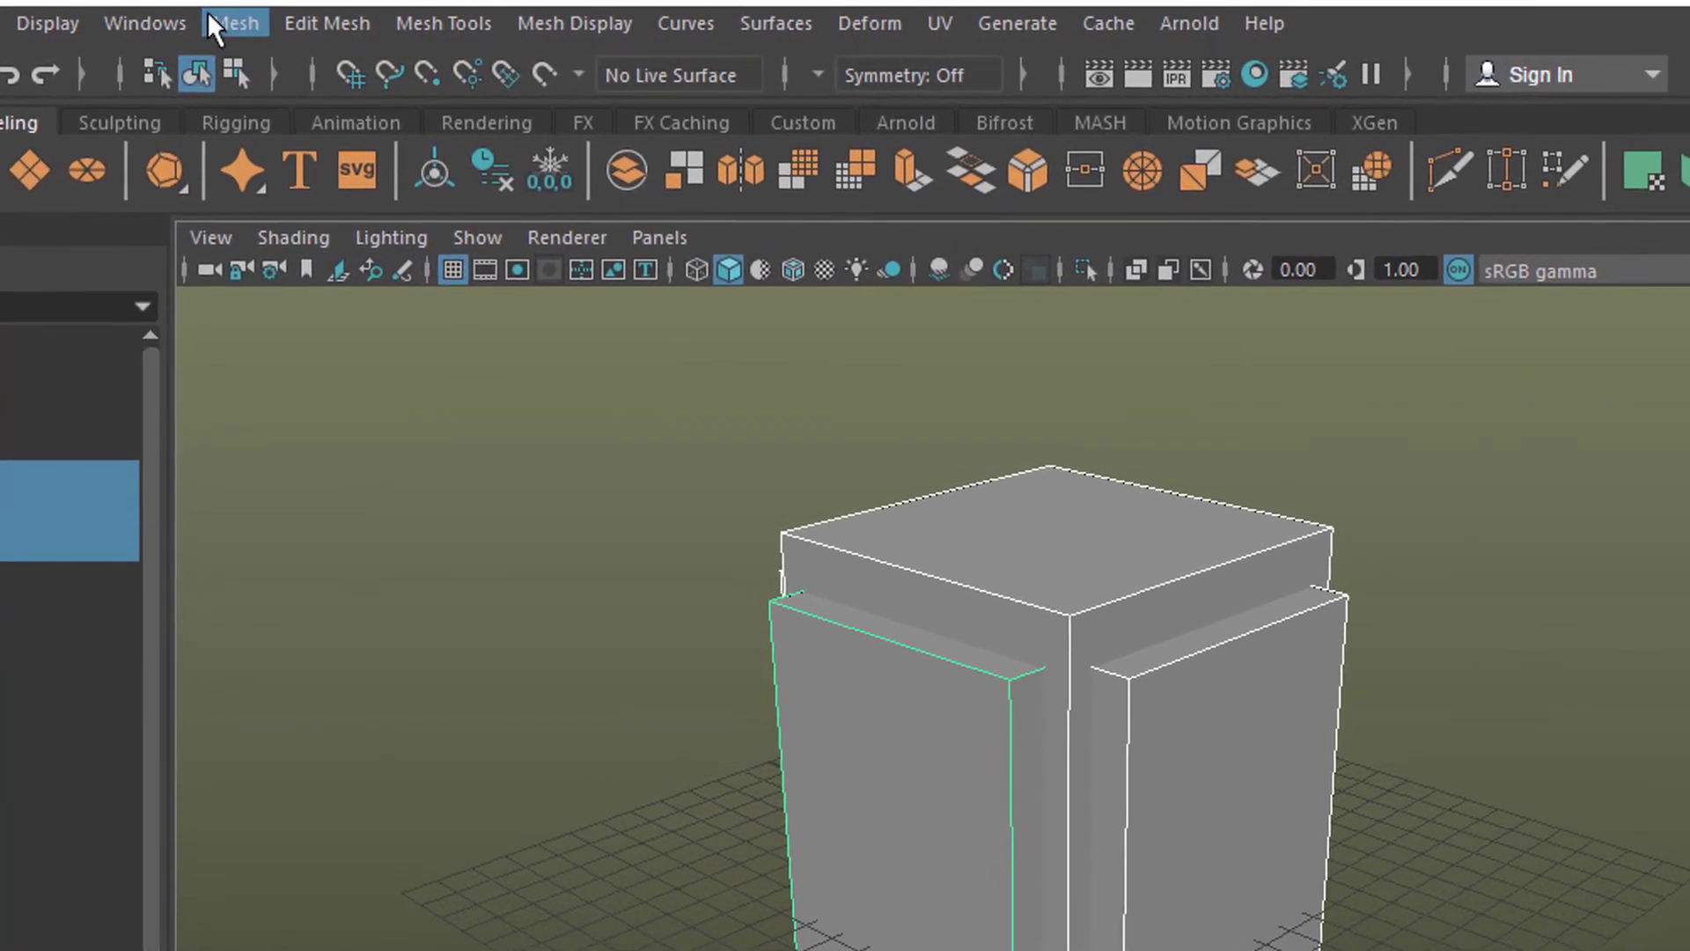
click(227, 23)
mouse_move(242, 110)
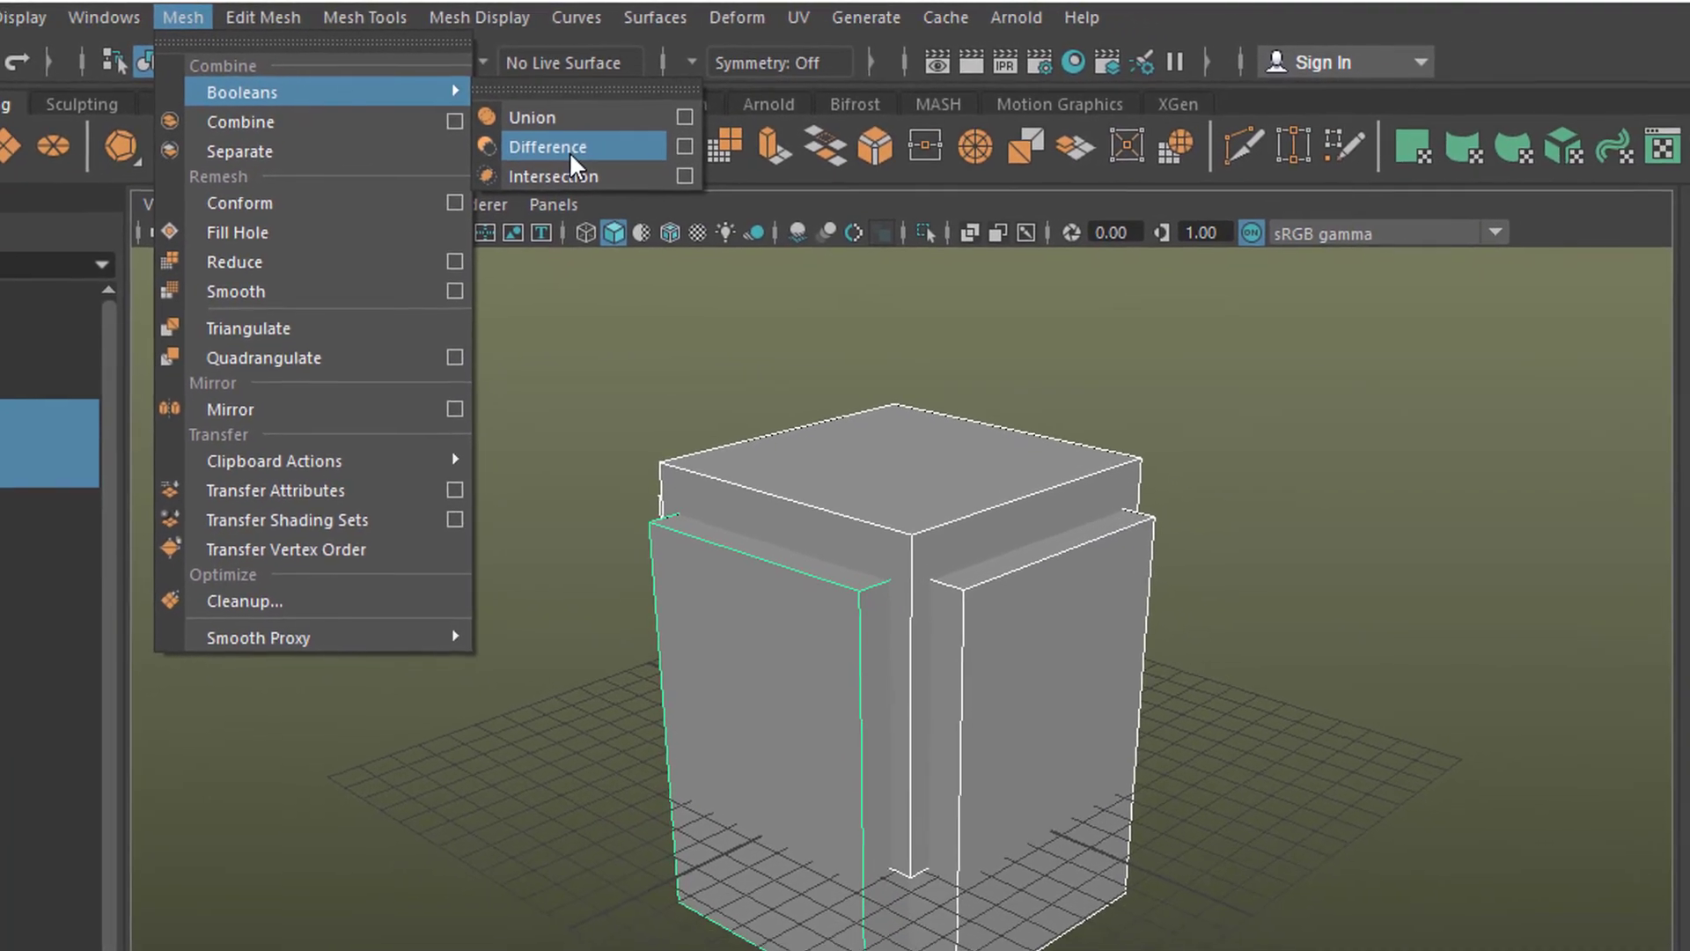
click(590, 158)
alt+drag(1083, 822, 922, 853)
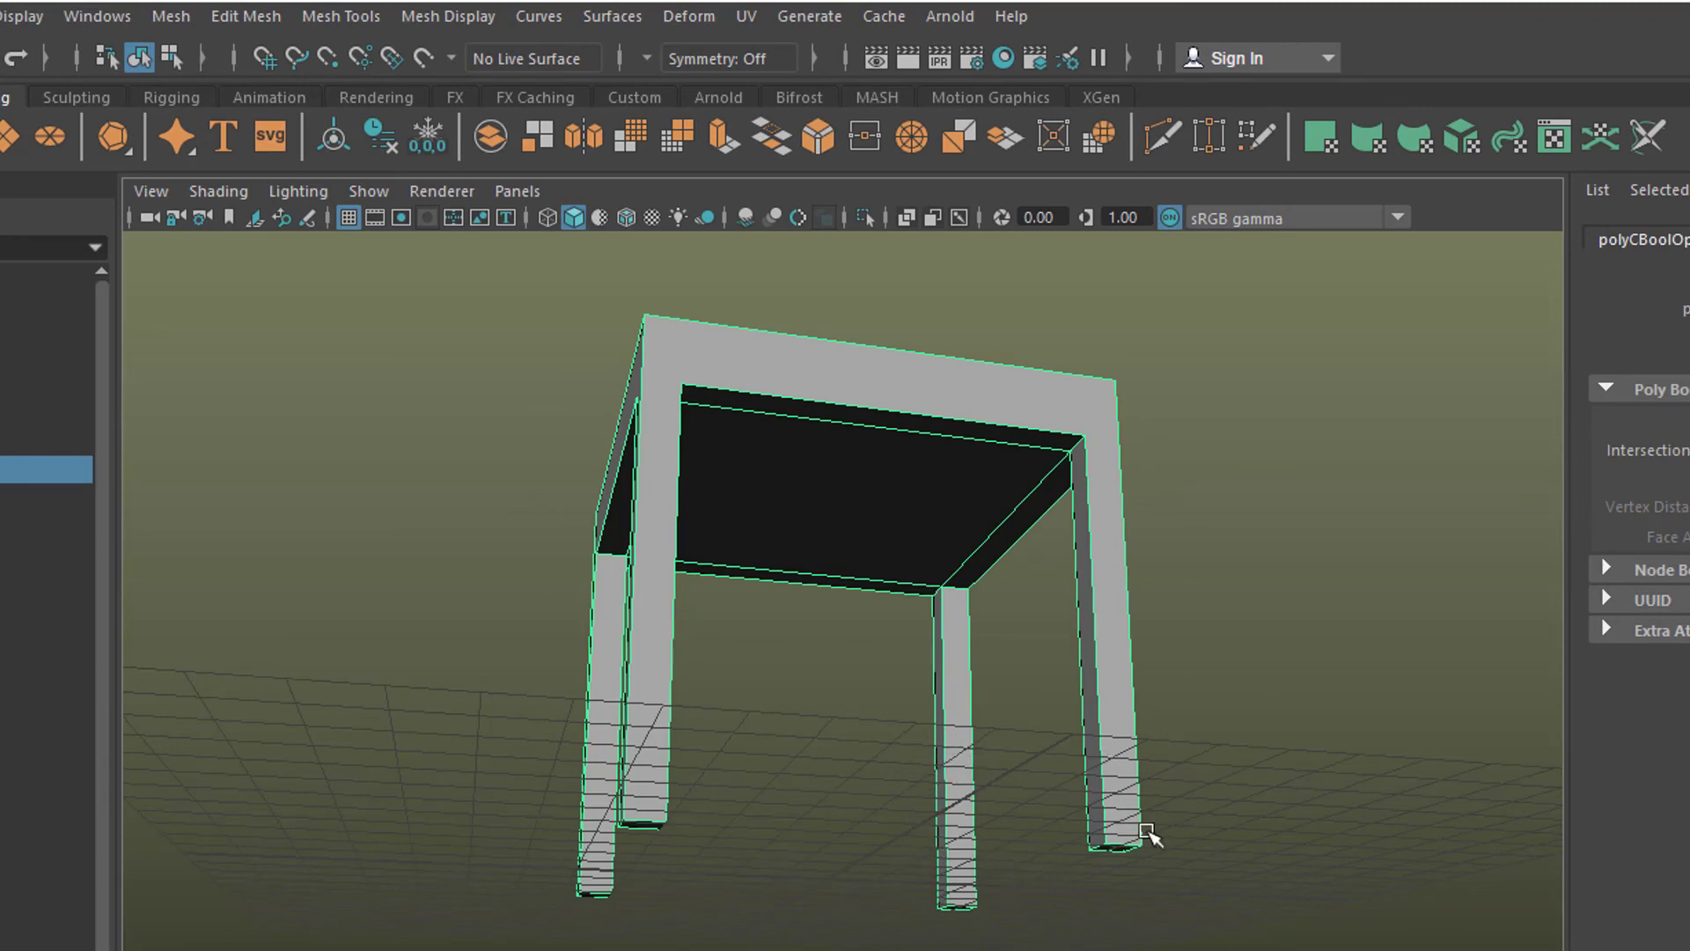